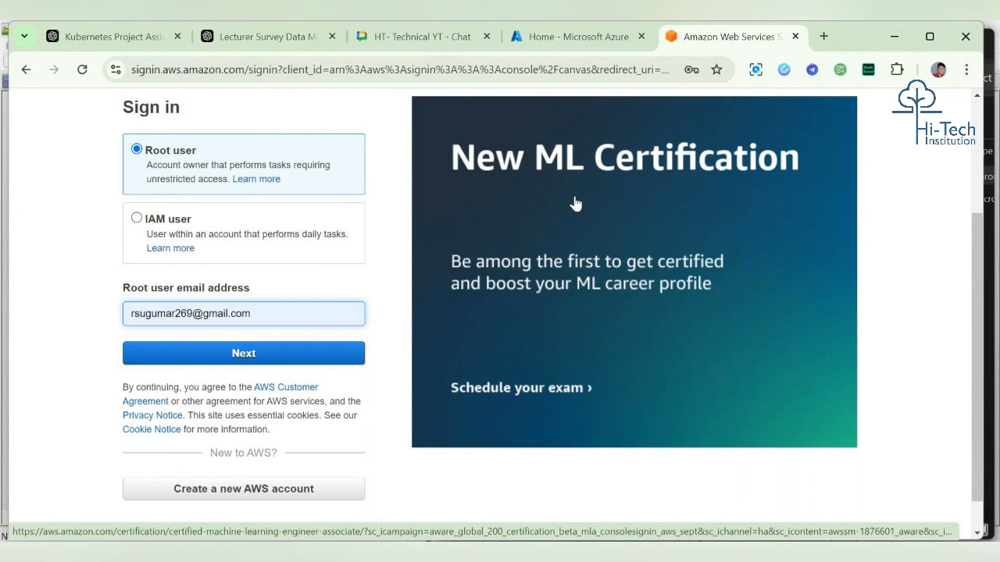
Step: Sign in to the AWS console as the root user and skip the MFA device registration
click(337, 350)
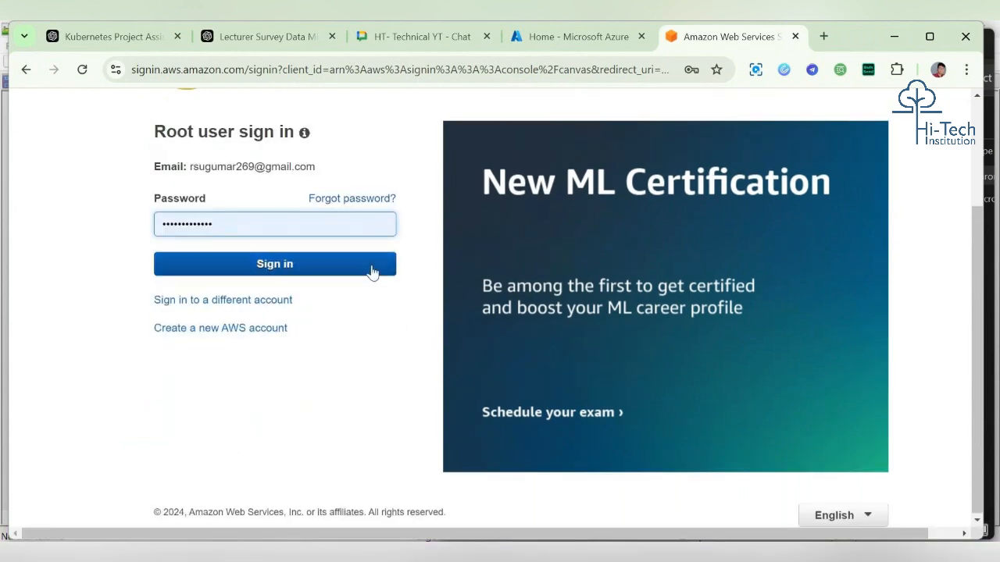
click(373, 271)
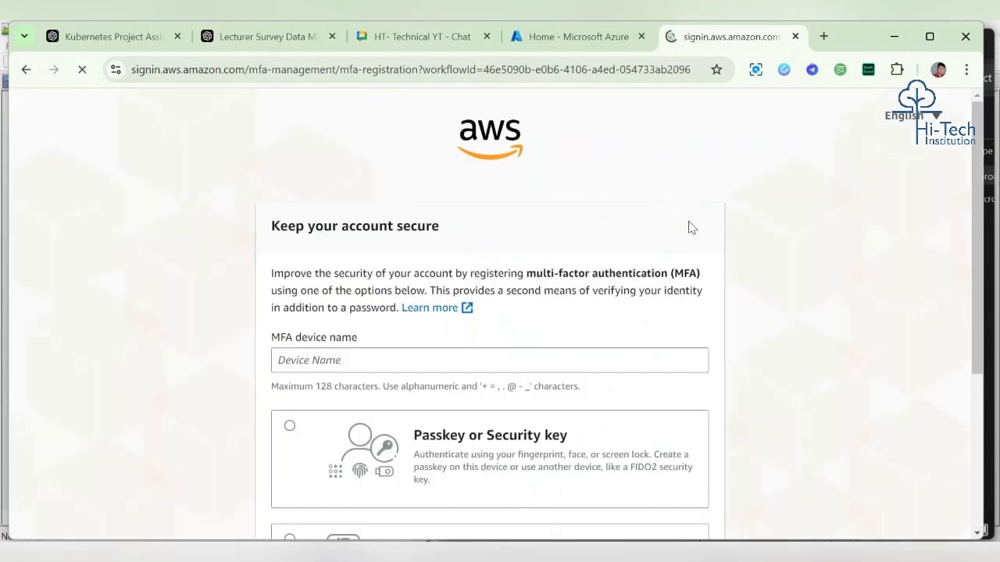
scroll(750, 239, down, 3)
click(616, 499)
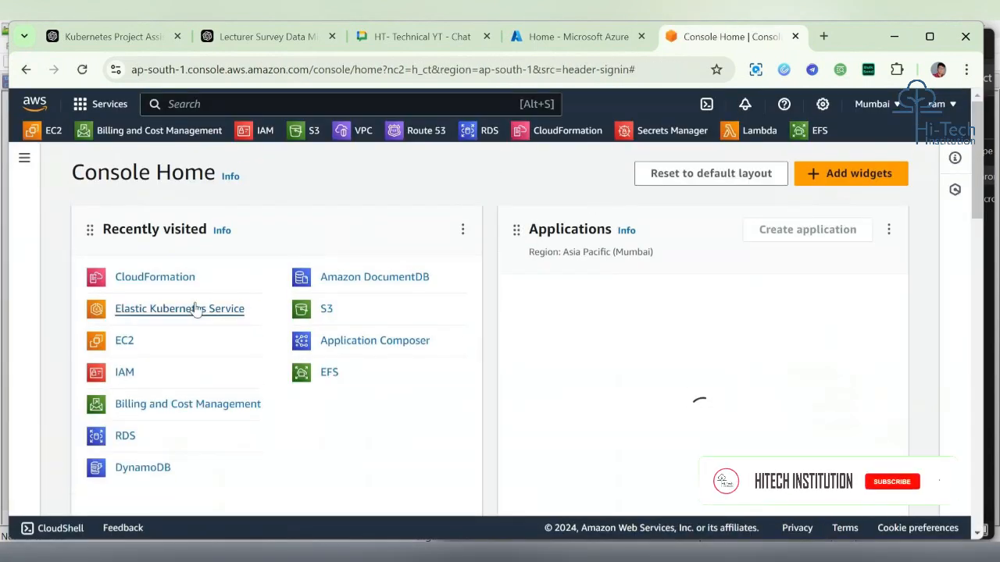
Step: Open the EC2 instances list, clear the running-state filter, and start launching a new instance
click(125, 344)
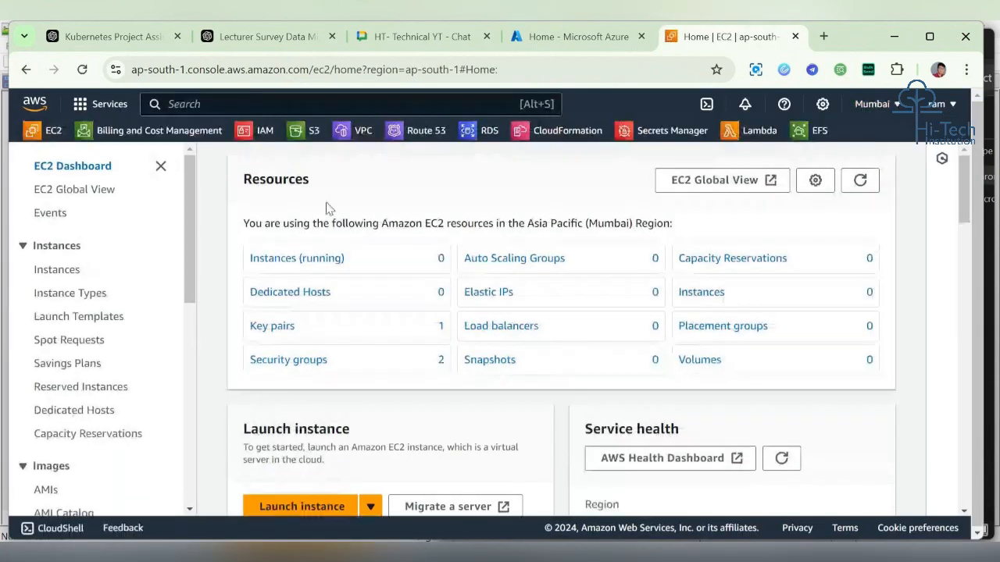
click(290, 258)
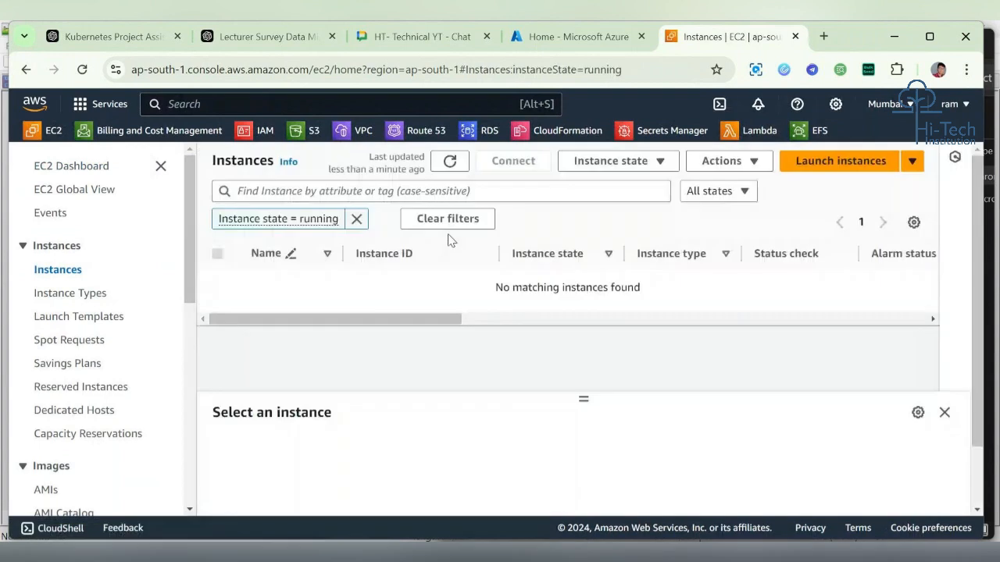
click(356, 220)
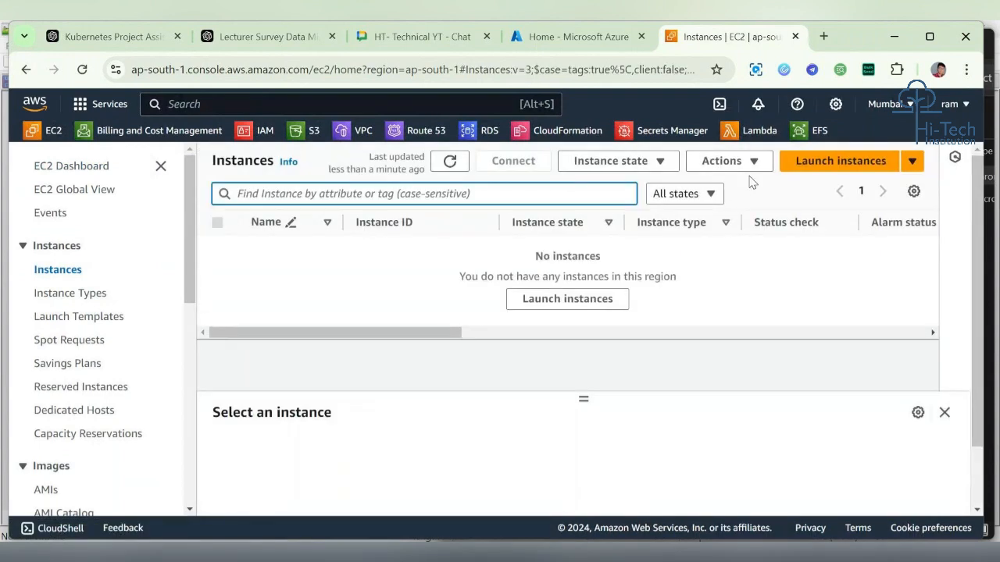
click(810, 162)
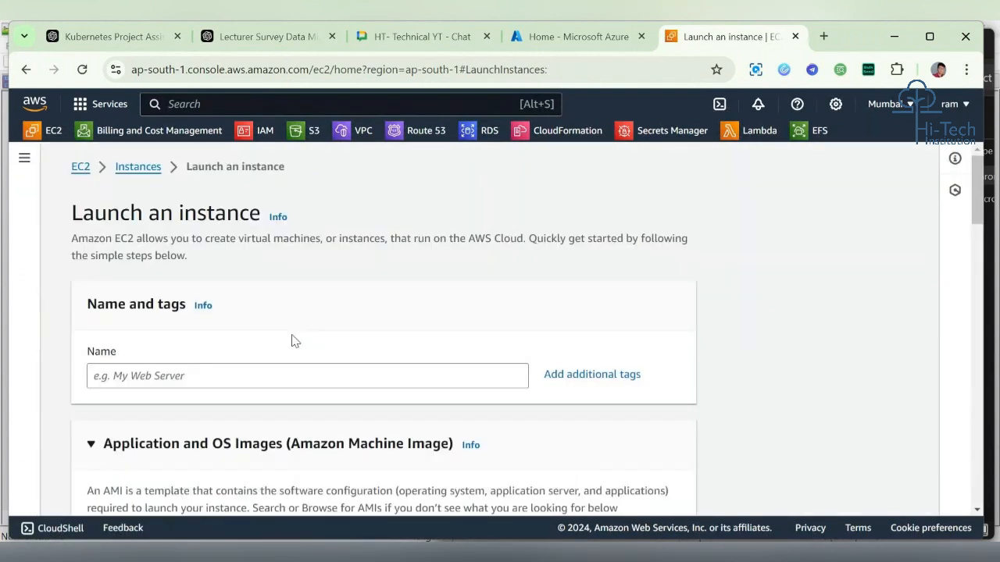
Step: Name the new instance myapp-server
click(251, 376)
text(m)
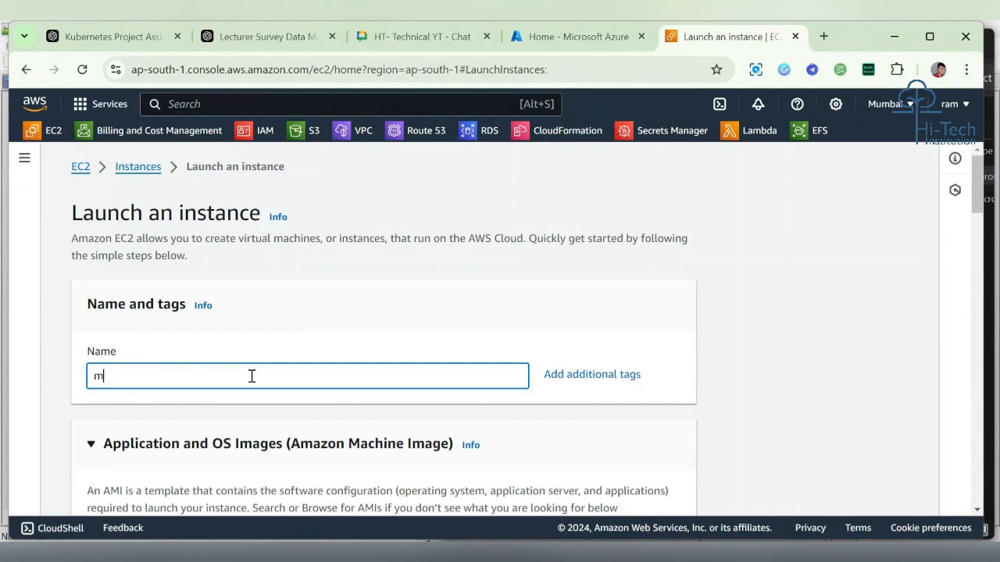
text(yapp-server)
Step: Choose Ubuntu as the instance's operating system image from the Quick Start options
scroll(252, 376, down, 3)
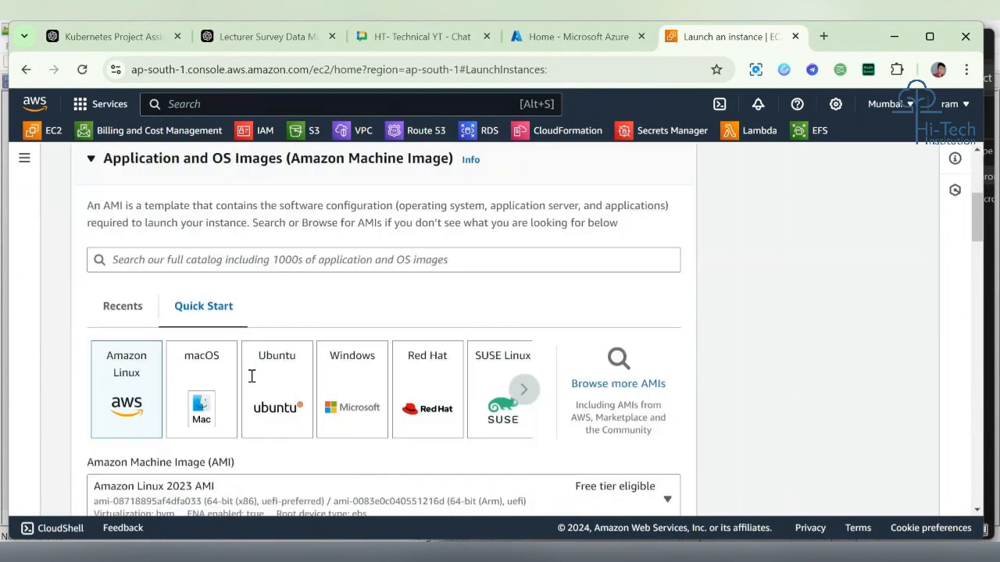
click(252, 377)
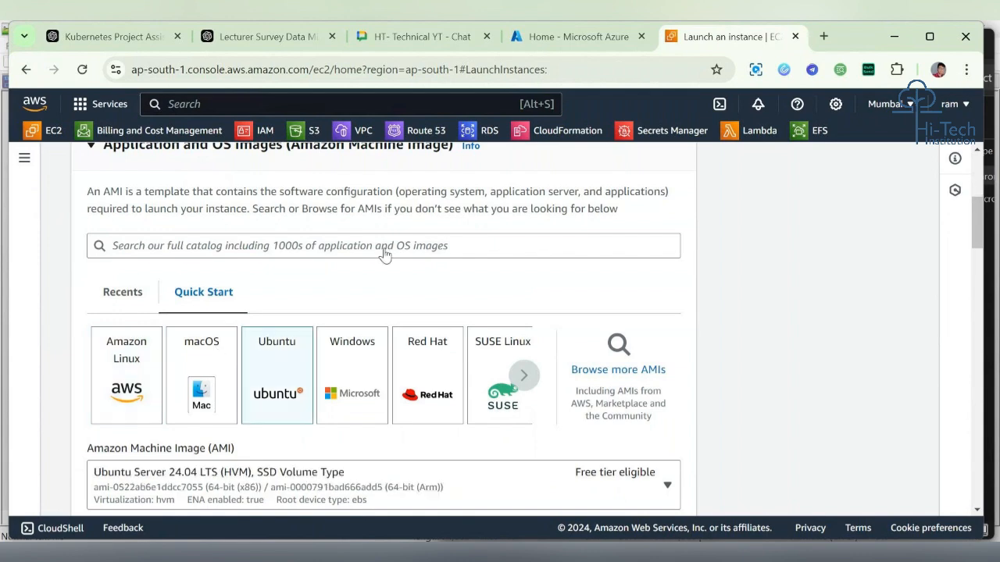
scroll(384, 254, down, 10)
scroll(379, 259, up, 2)
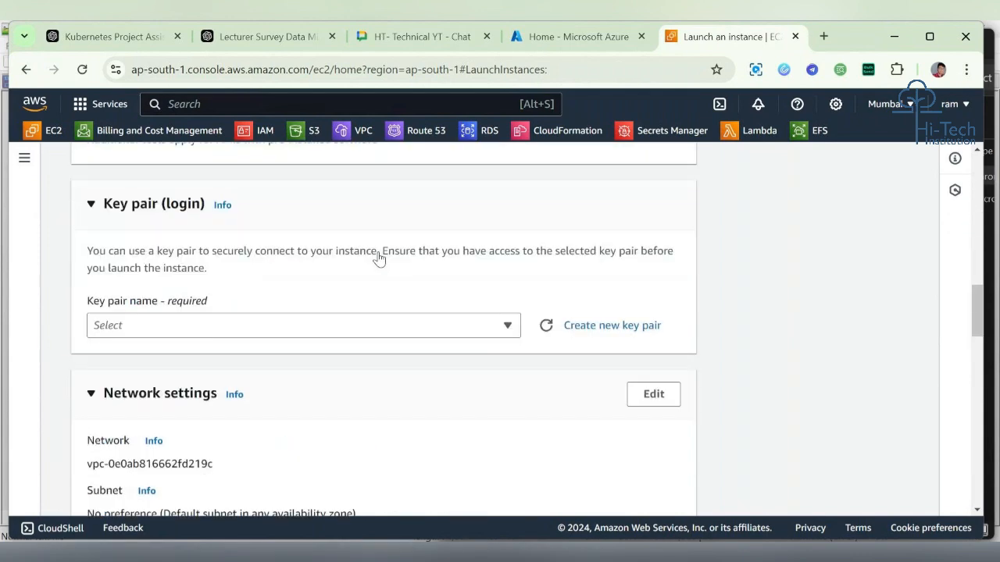
Step: Select the existing key pair k8skey for login
scroll(406, 333, up, 4)
scroll(407, 335, down, 4)
click(407, 335)
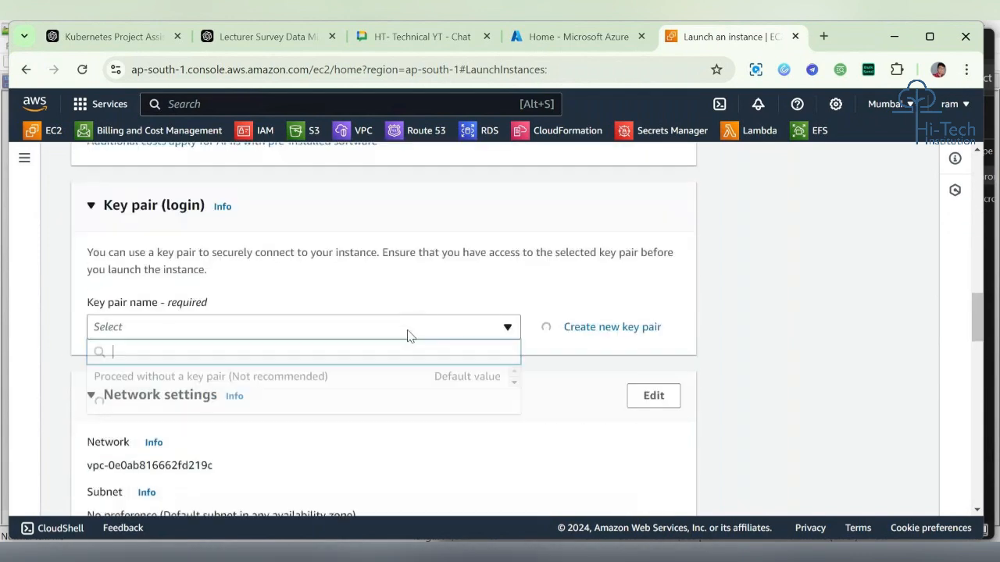
click(381, 422)
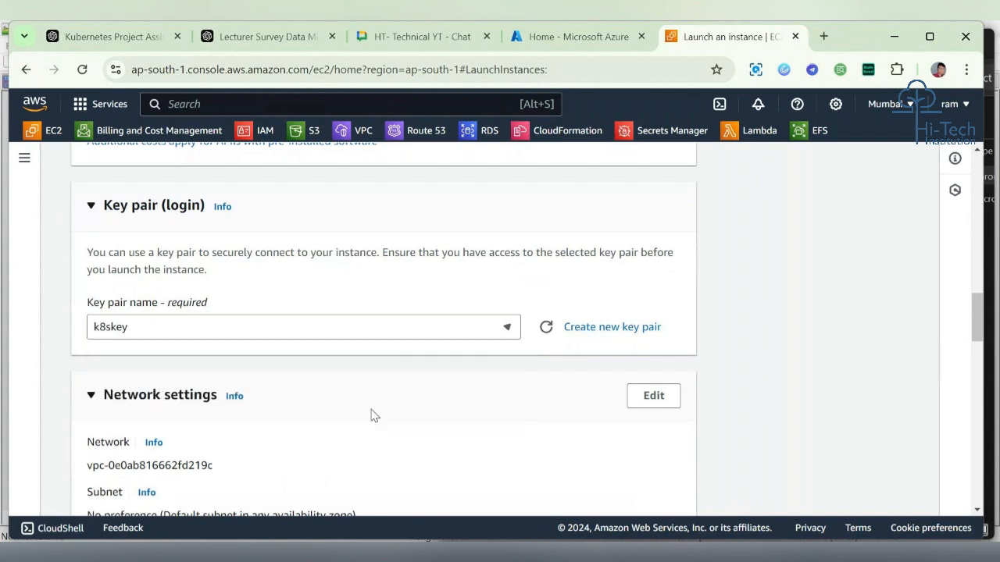
Step: Review the default network settings: VPC, subnet and auto-assign public IP
scroll(352, 349, down, 1)
scroll(352, 349, down, 3)
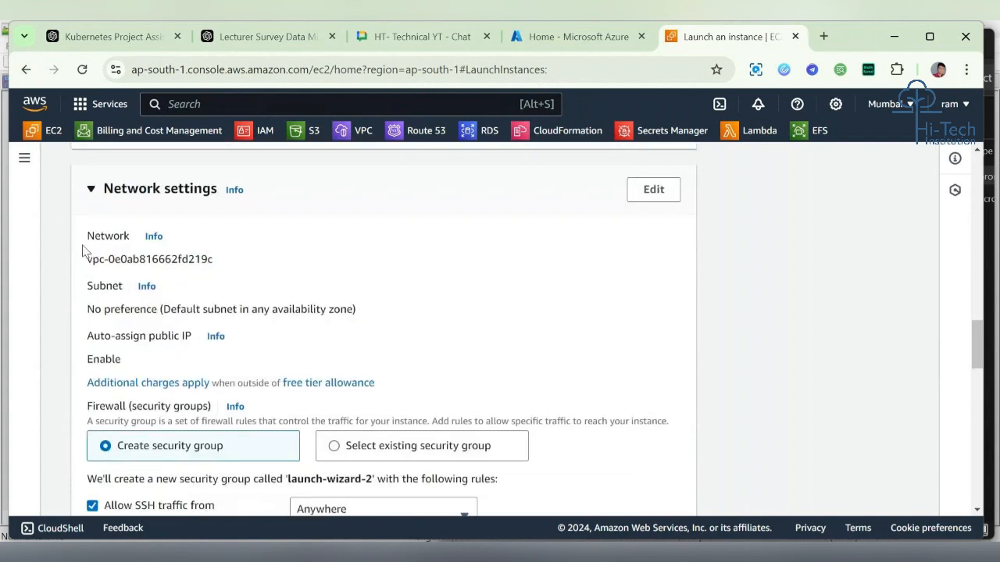
drag(85, 259, 230, 265)
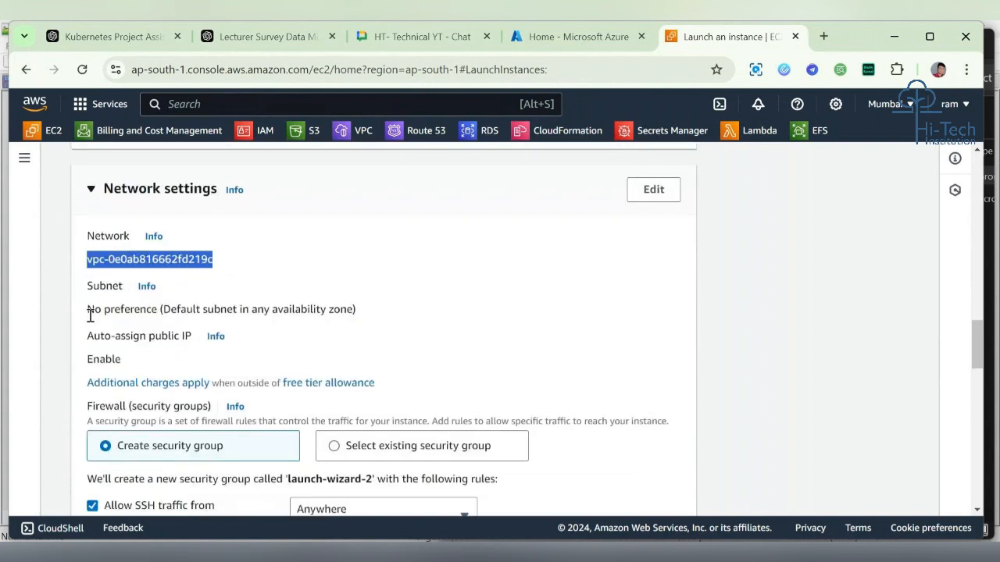
drag(87, 309, 361, 310)
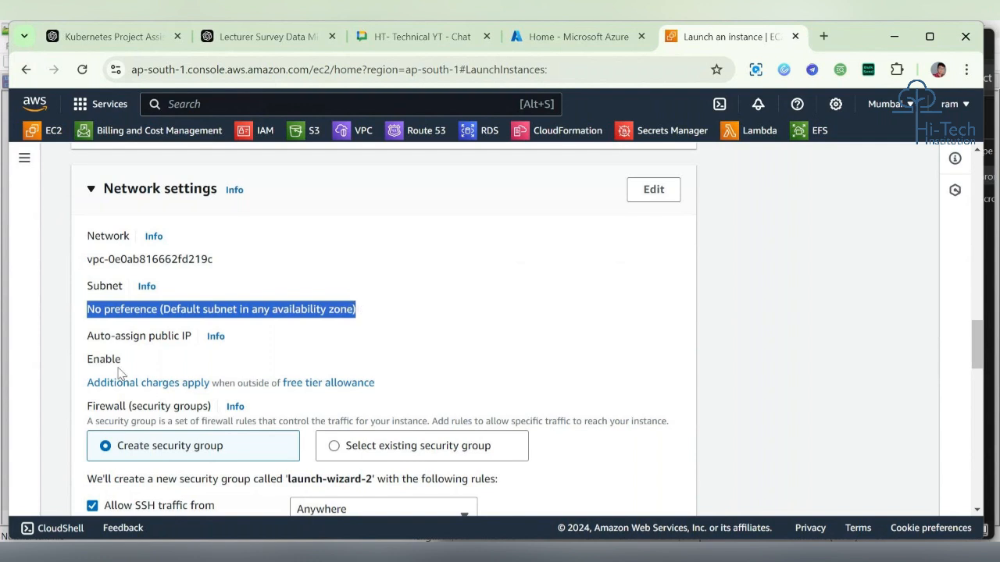
drag(121, 362, 88, 361)
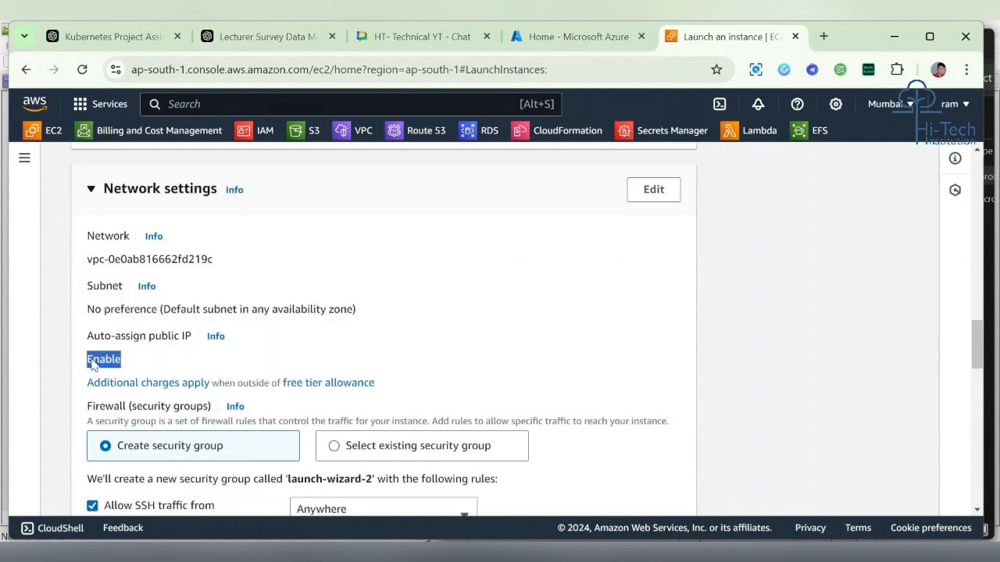
Step: Allow HTTP and HTTPS traffic from the internet in the new security group
scroll(313, 327, down, 3)
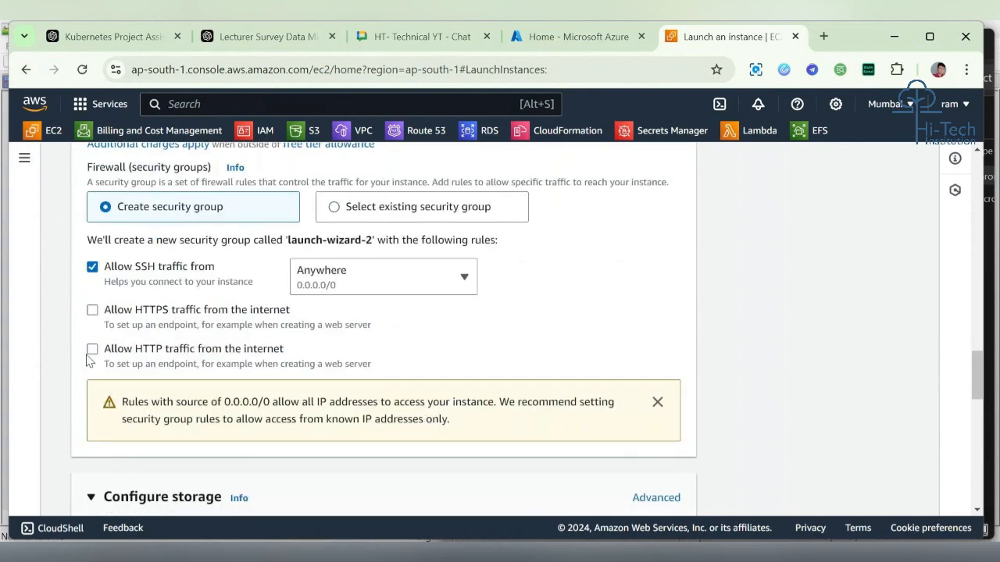
click(149, 355)
click(92, 310)
Step: Set the root volume type to General purpose SSD (gp2)
scroll(502, 334, down, 1)
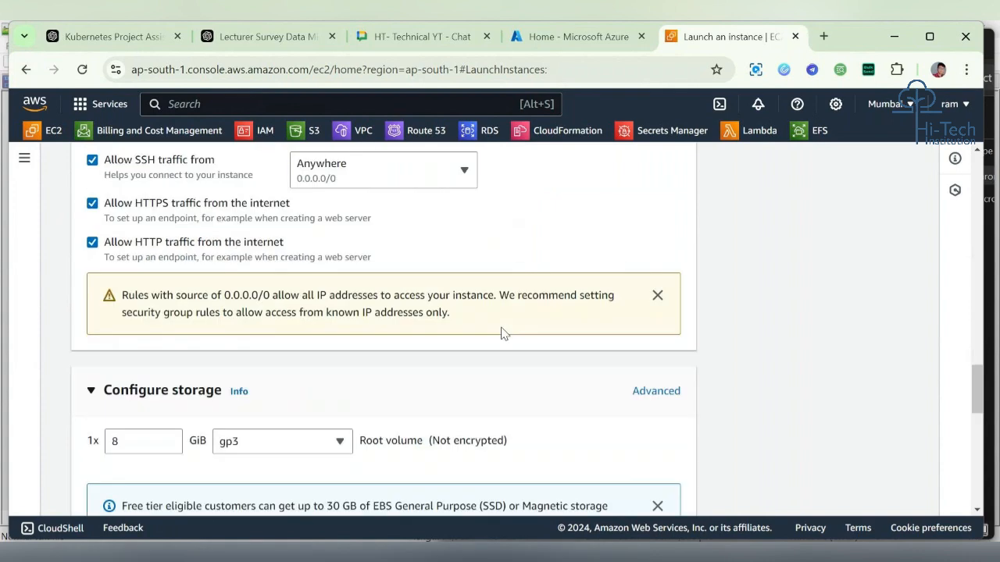
scroll(582, 213, up, 1)
scroll(582, 209, up, 1)
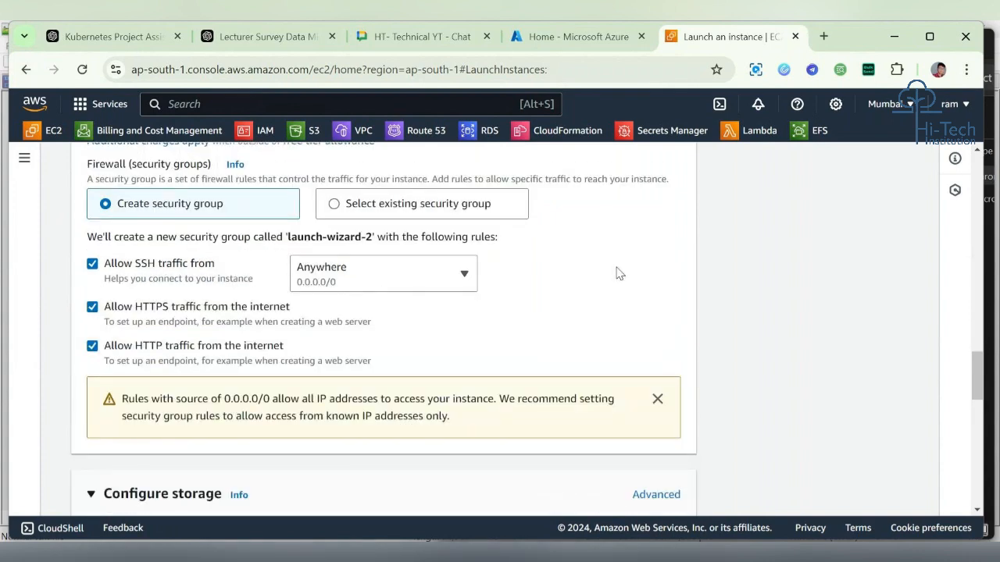
scroll(616, 271, down, 1)
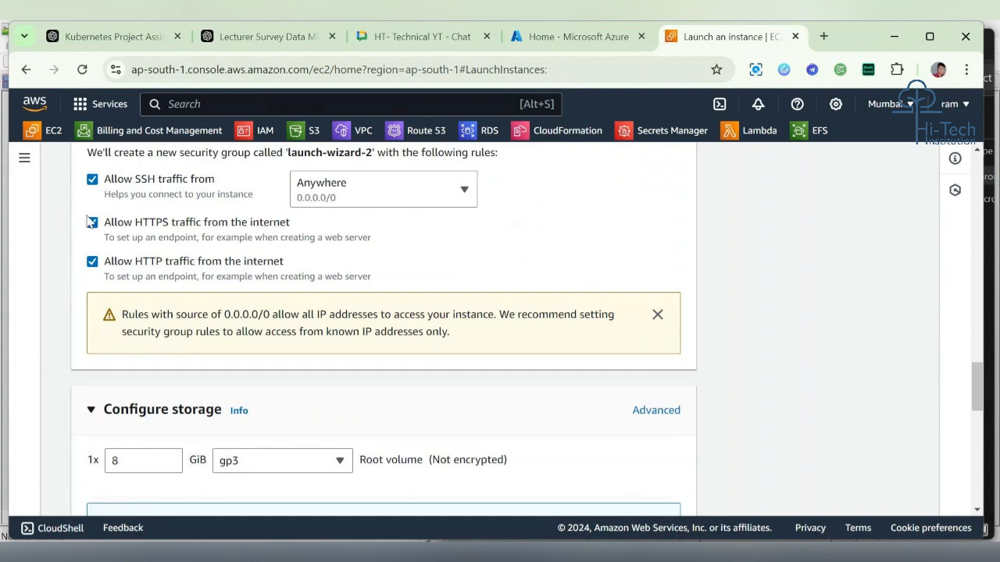
scroll(448, 264, down, 2)
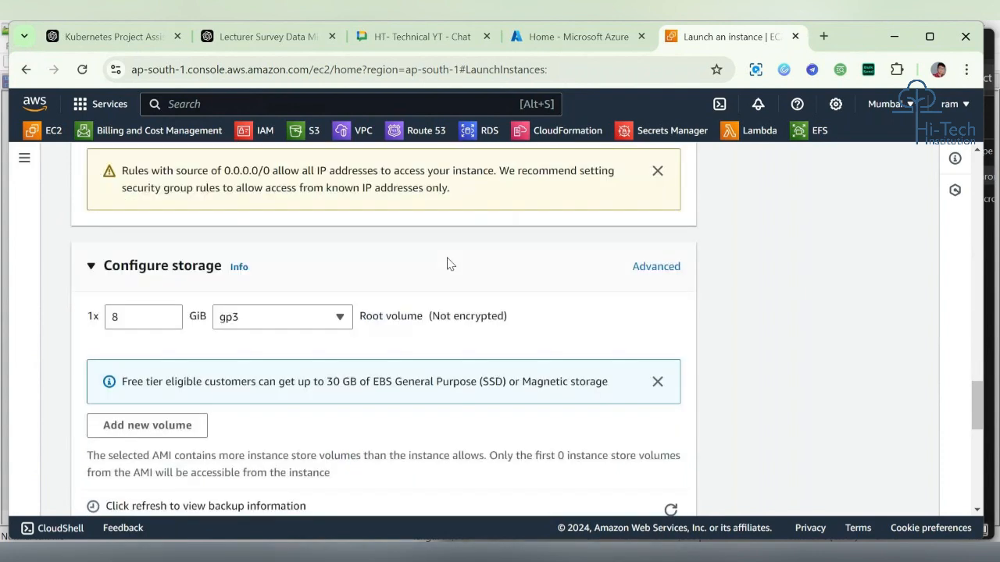
scroll(331, 279, up, 2)
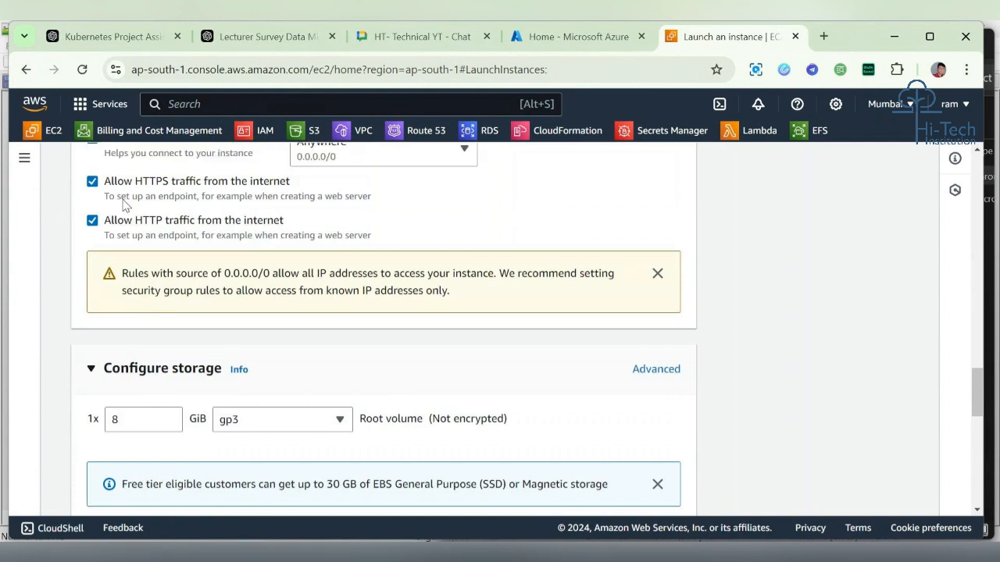
scroll(331, 279, down, 2)
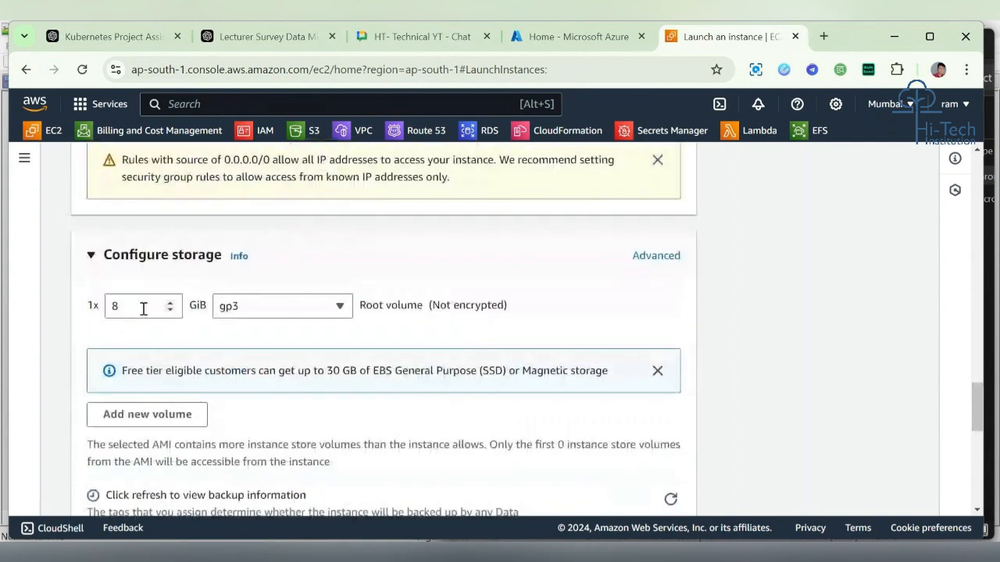
drag(143, 308, 71, 310)
click(341, 306)
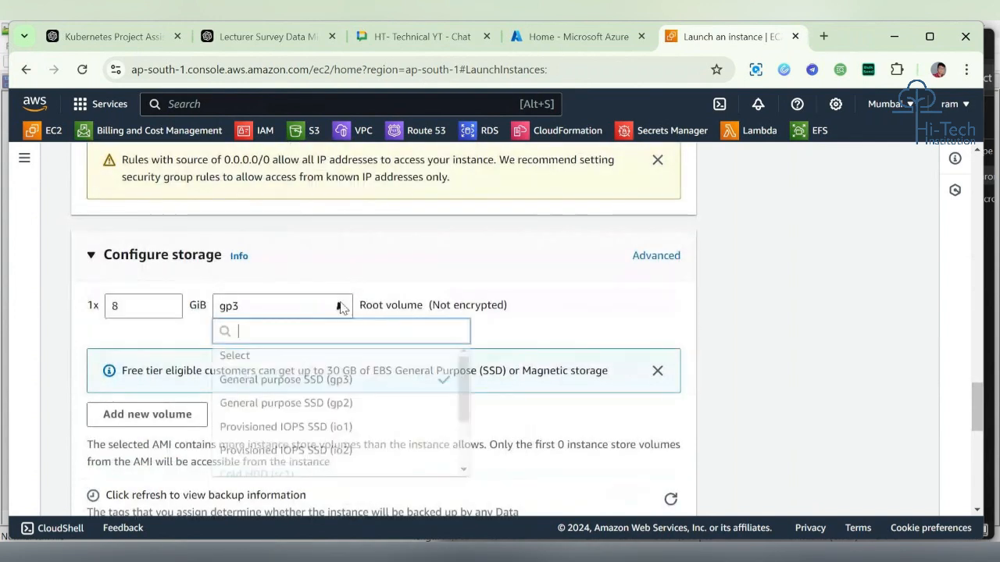
click(328, 403)
Step: Launch the instance
scroll(492, 253, down, 5)
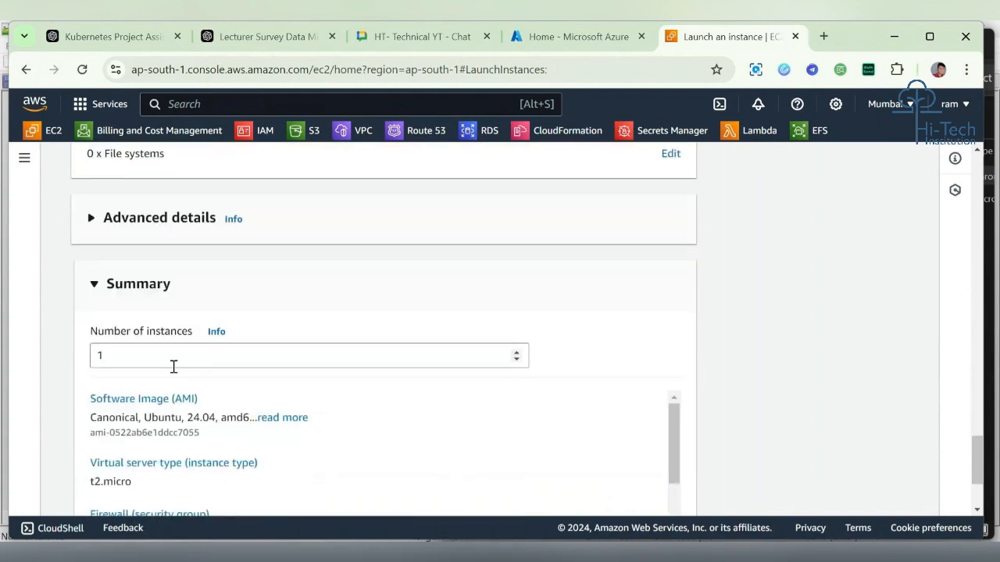
scroll(493, 314, down, 2)
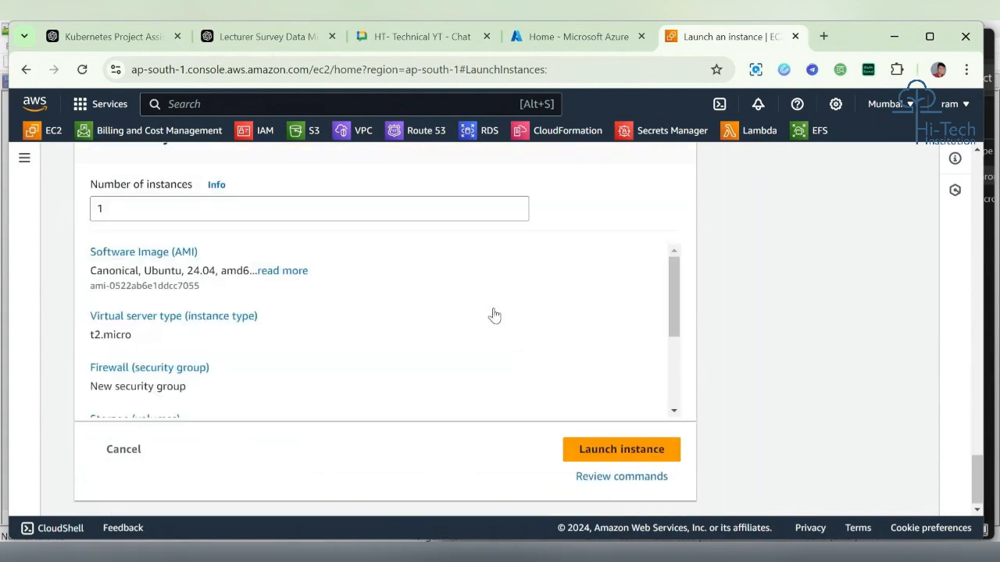
click(640, 447)
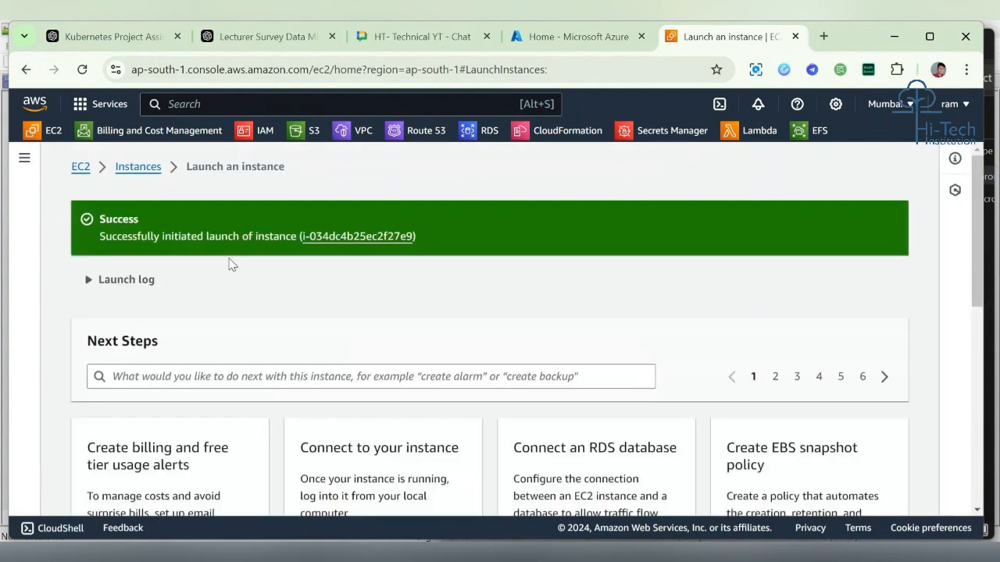
Step: Return to the instances list and refresh it to check the new instance's state and status check
click(156, 169)
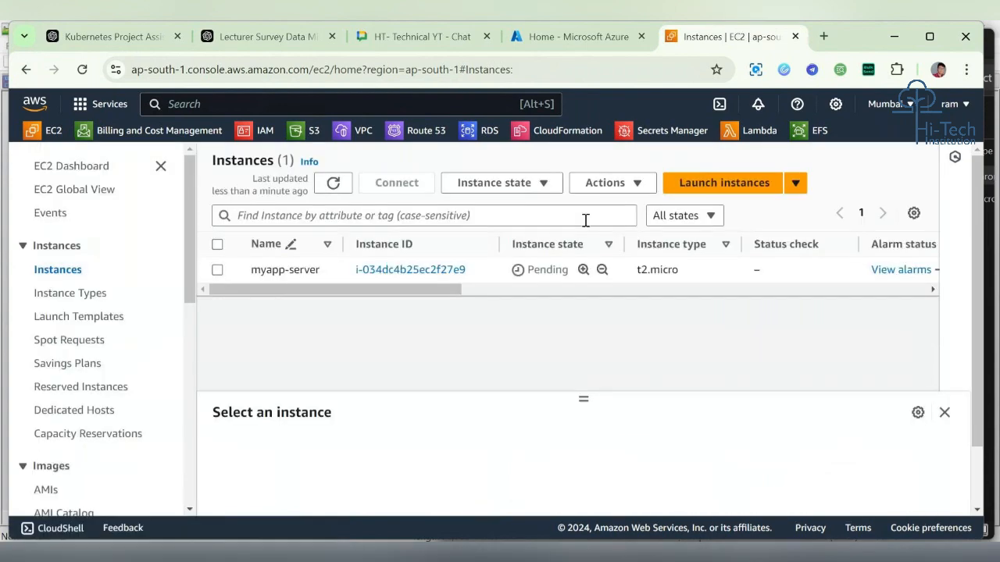
click(332, 182)
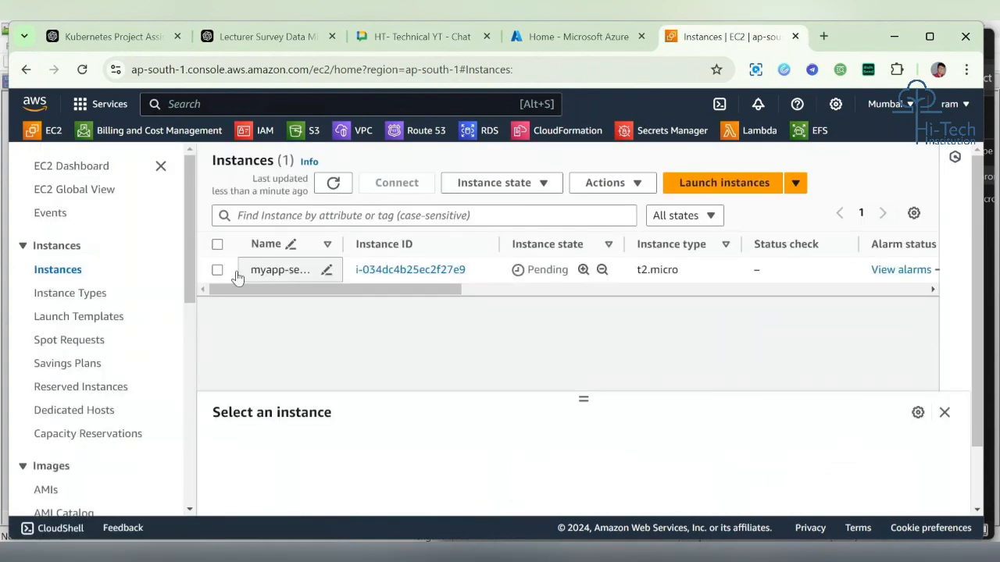
click(333, 182)
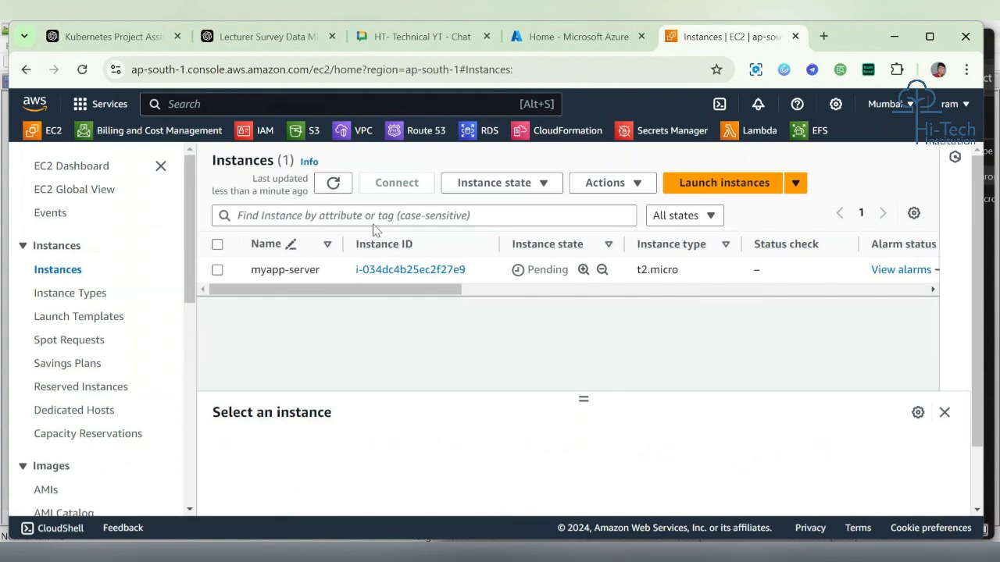
click(335, 187)
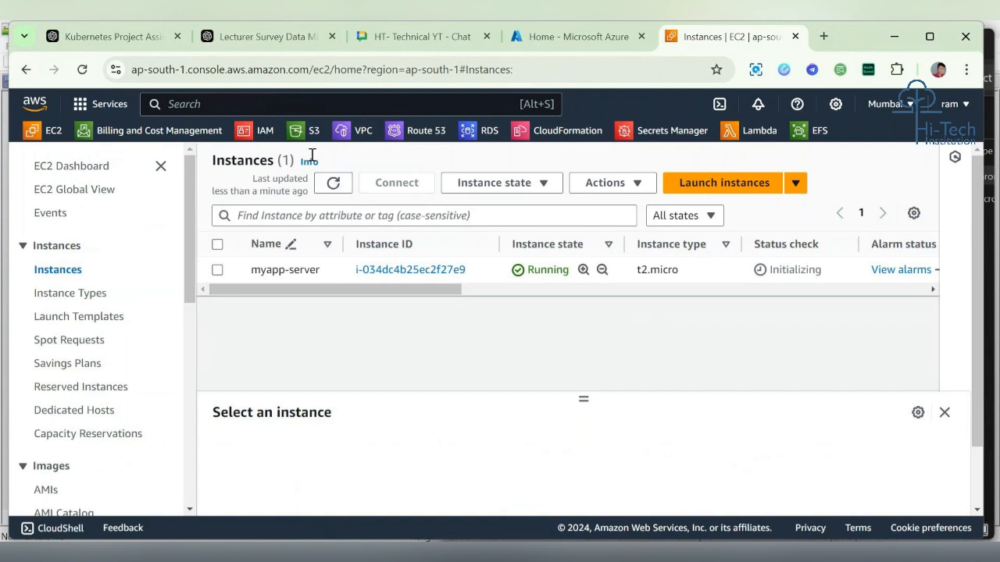
click(289, 104)
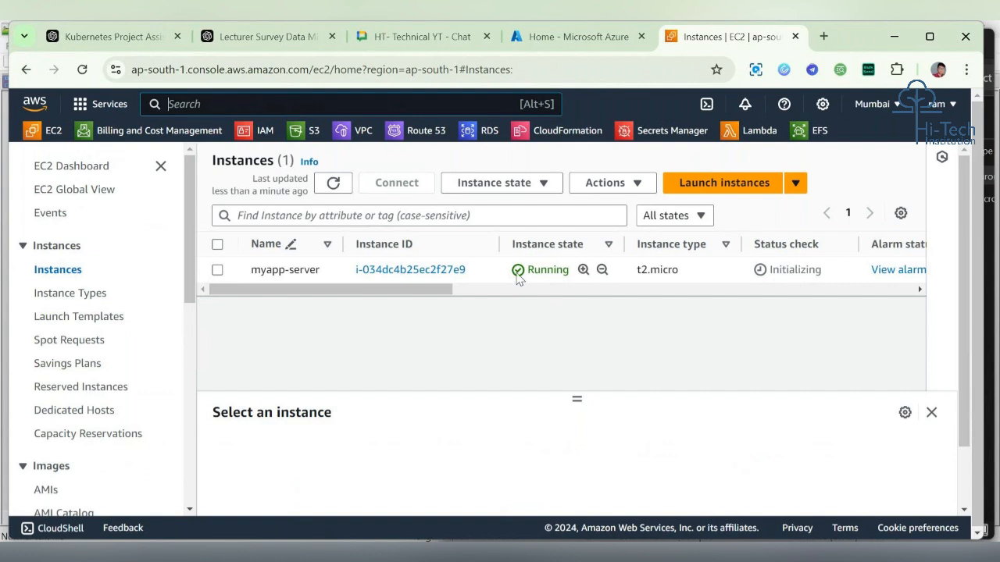
drag(508, 271, 578, 268)
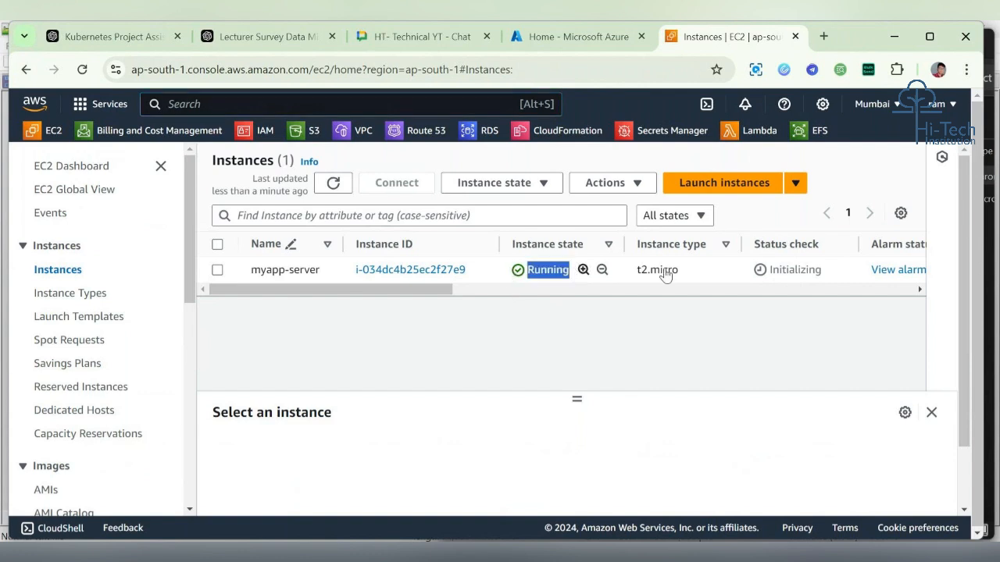
drag(738, 274, 823, 269)
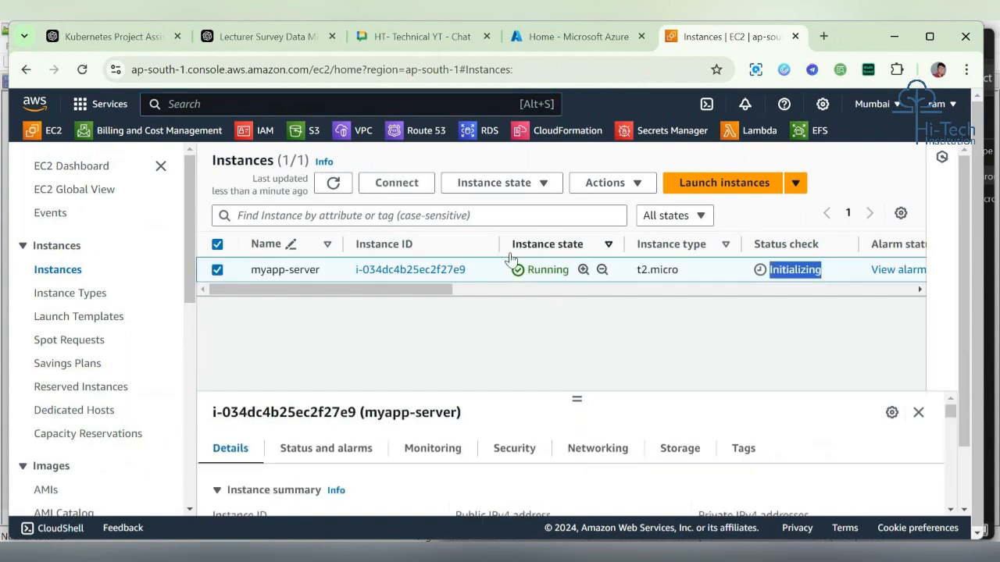
click(218, 270)
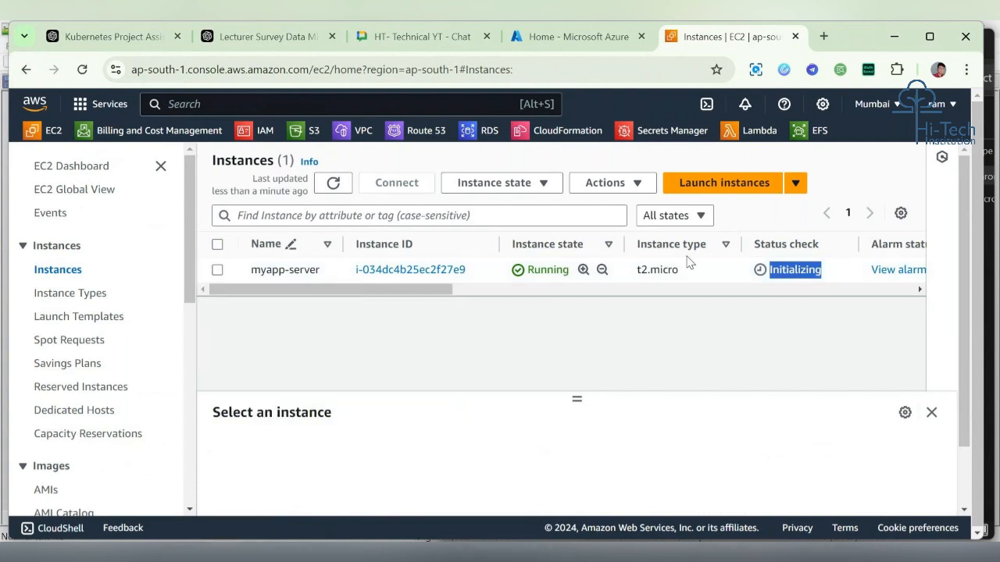
drag(775, 271, 841, 279)
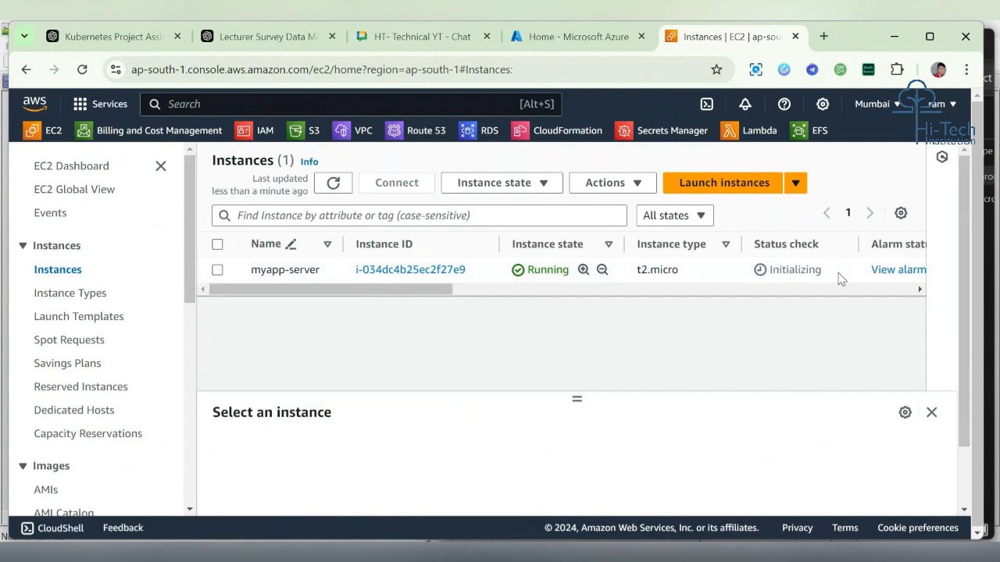
click(840, 277)
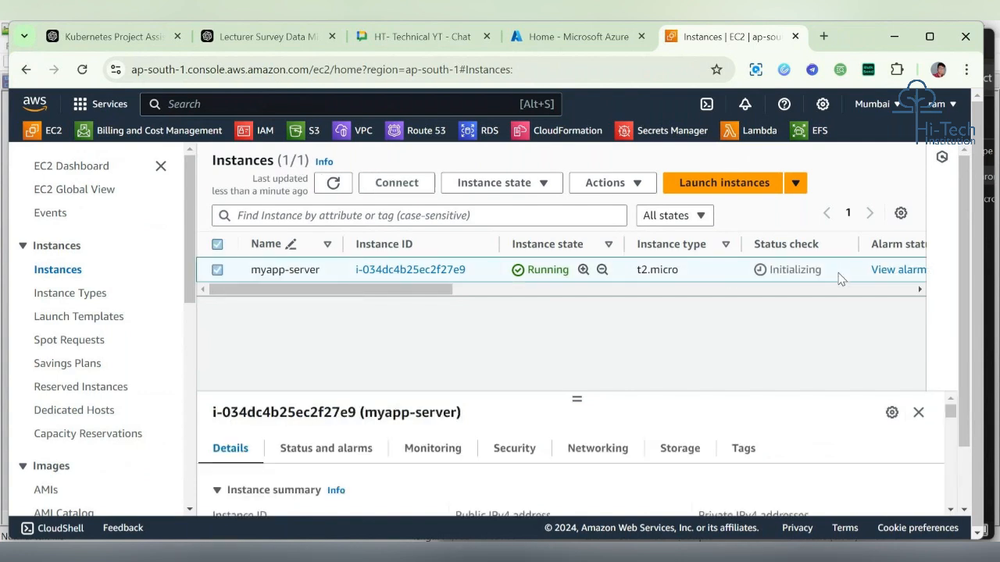
click(242, 275)
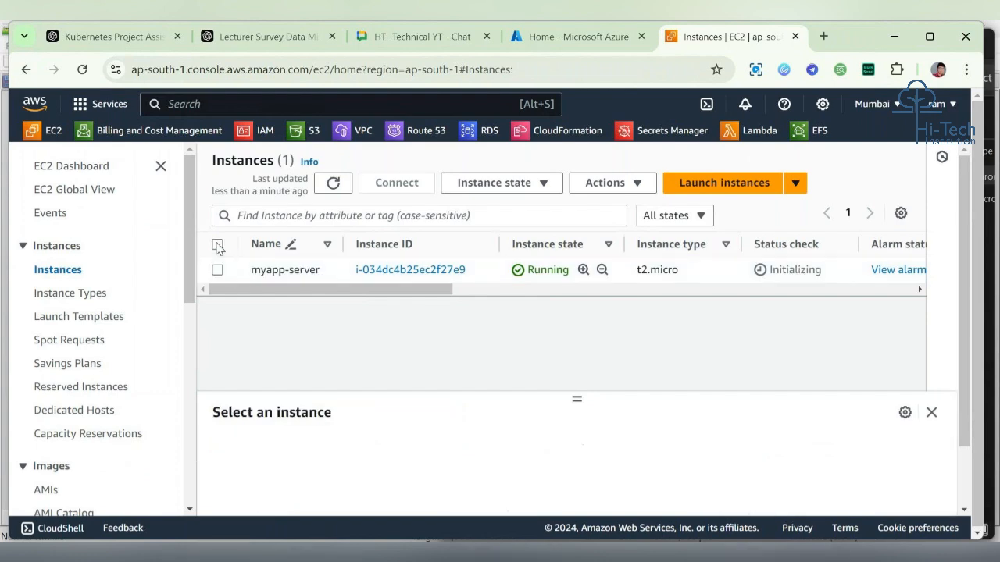
Step: Search the console for aws backup and open the AWS Backup service
click(238, 105)
text(aws d)
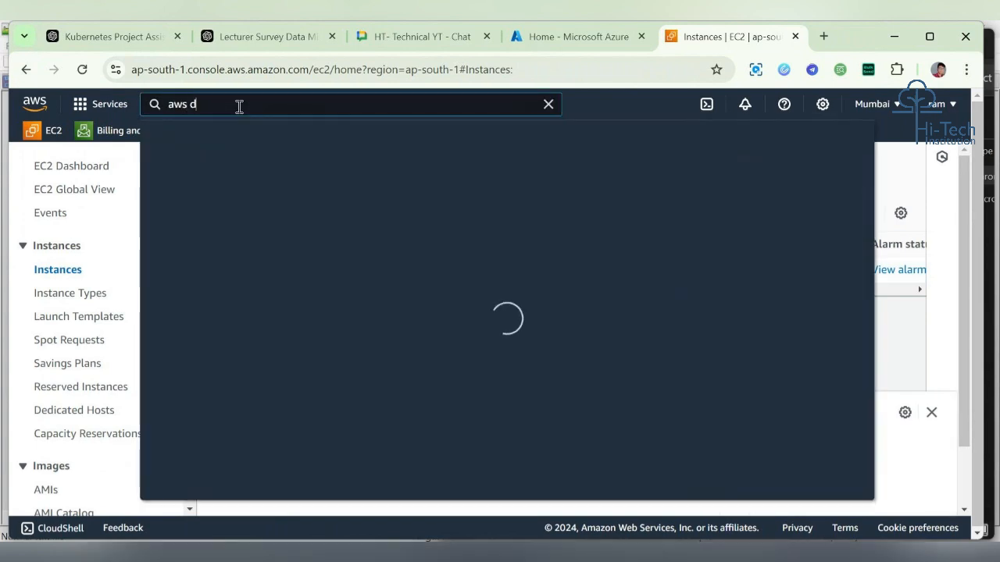
key(BackSpace)
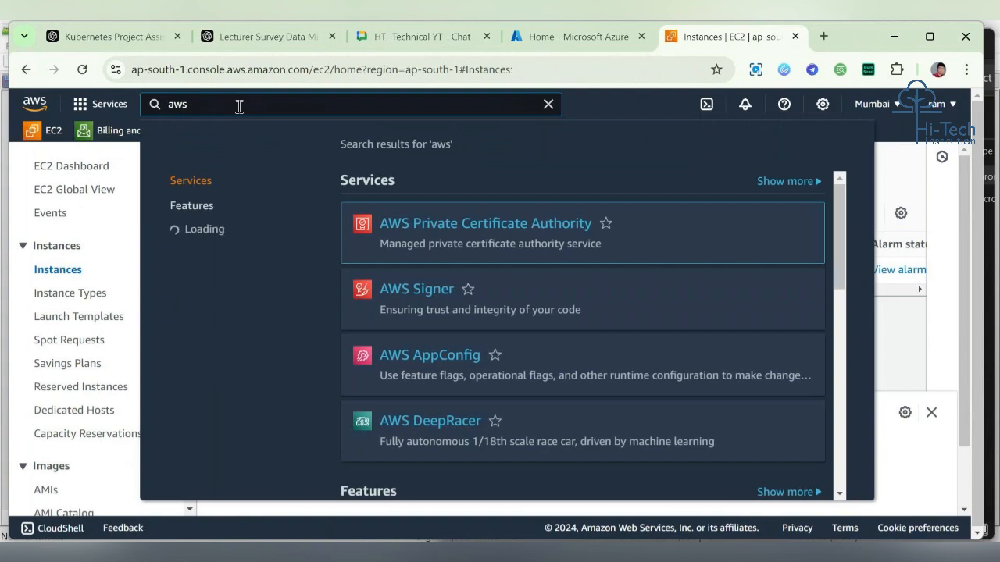
text(backup)
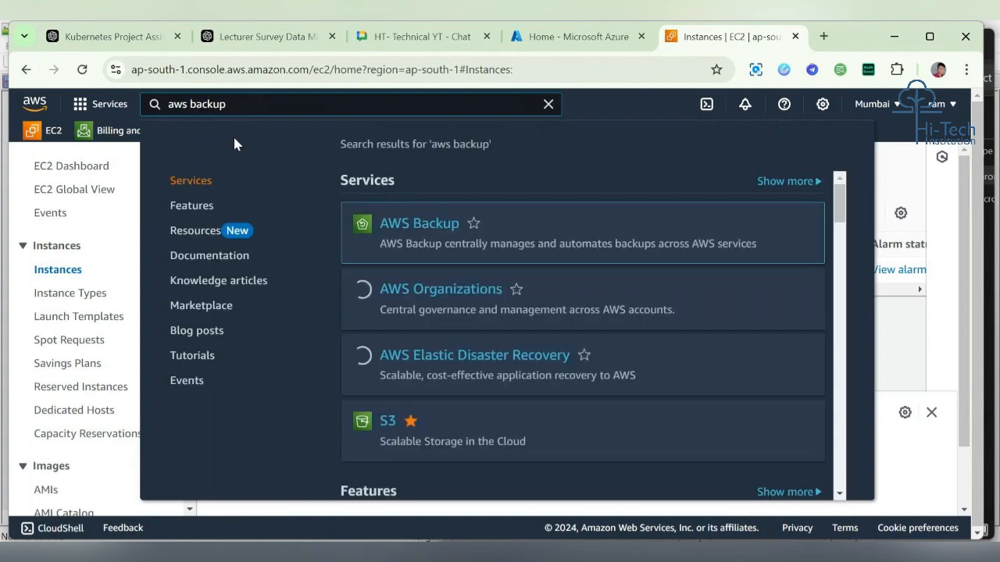
click(473, 224)
click(439, 226)
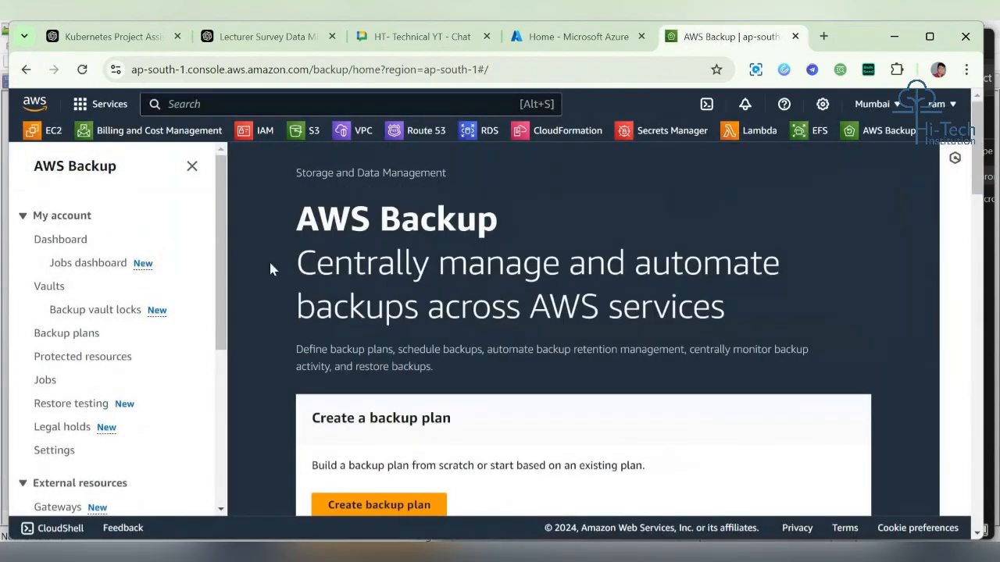
Step: Open the Backup vault locks page and examine its vault locks list
scroll(461, 345, down, 3)
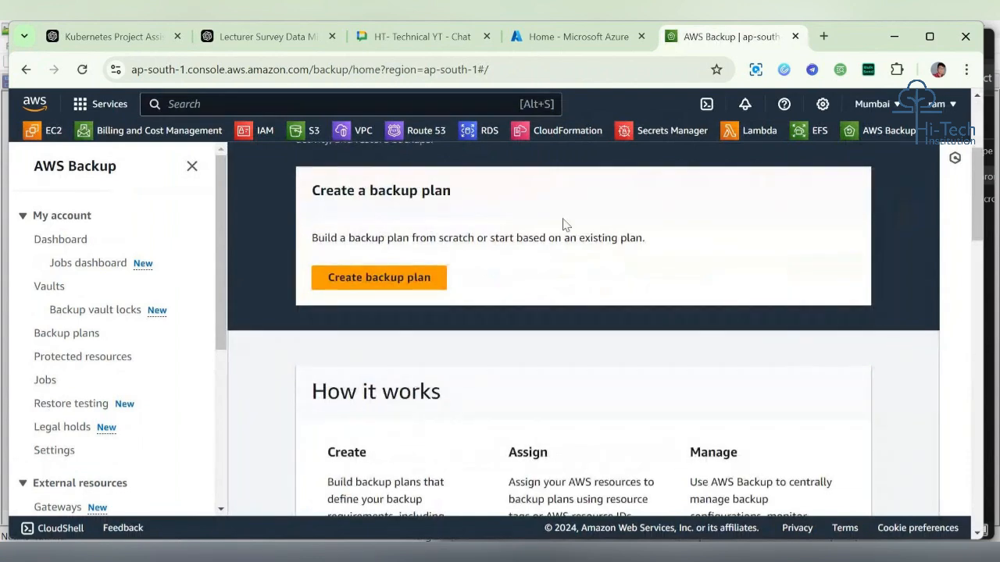
click(115, 312)
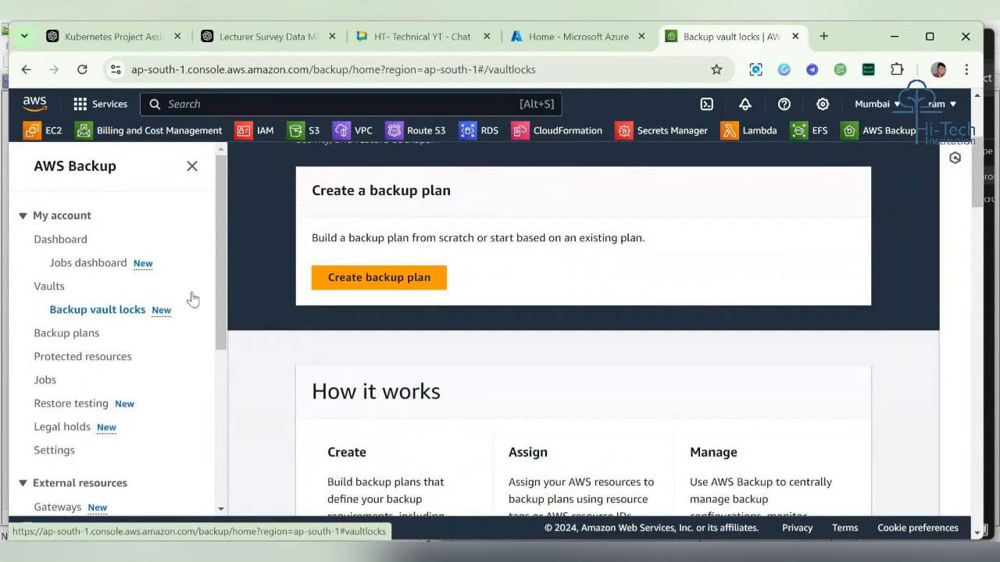
scroll(221, 279, down, 4)
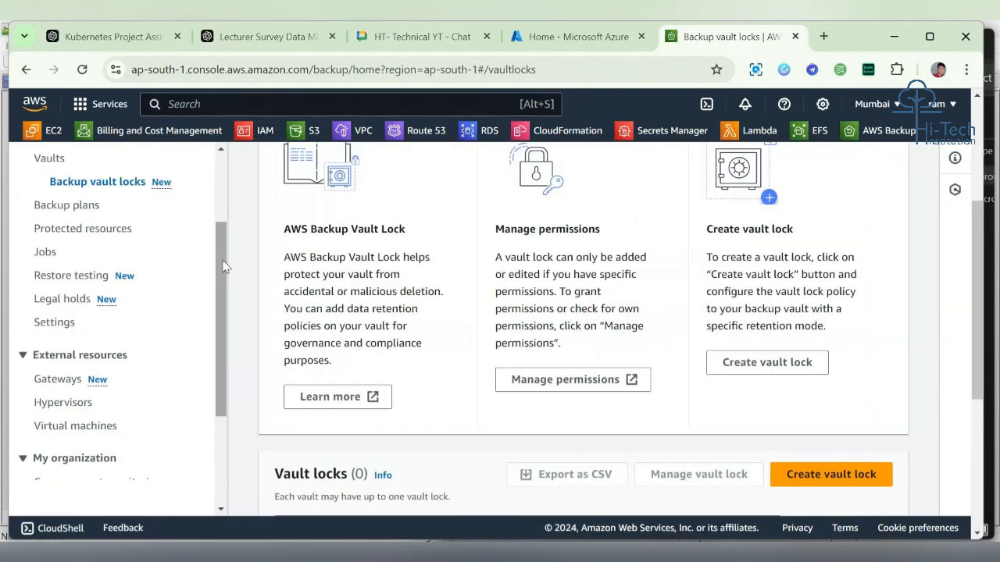
scroll(525, 228, down, 4)
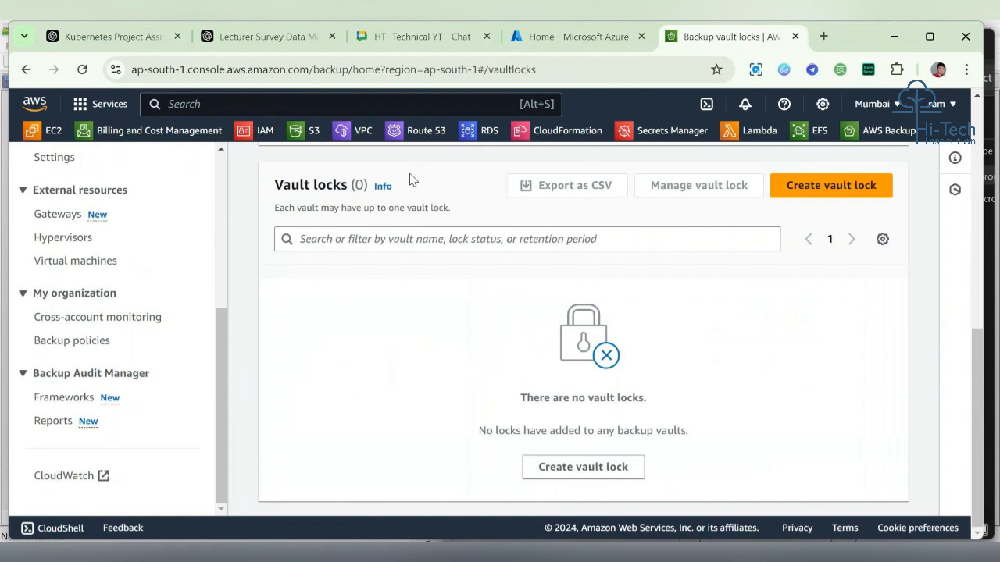
mouse_move(277, 184)
mouse_down()
mouse_move(399, 199)
mouse_move(273, 193)
mouse_up()
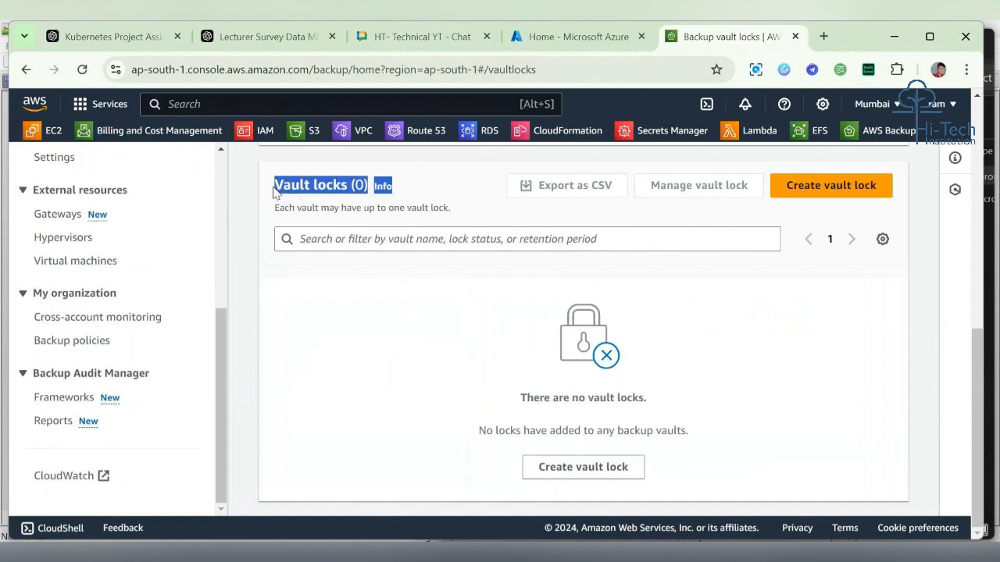
click(469, 206)
Step: Browse the Backup plans and Jobs dashboard pages of AWS Backup
scroll(469, 207, up, 3)
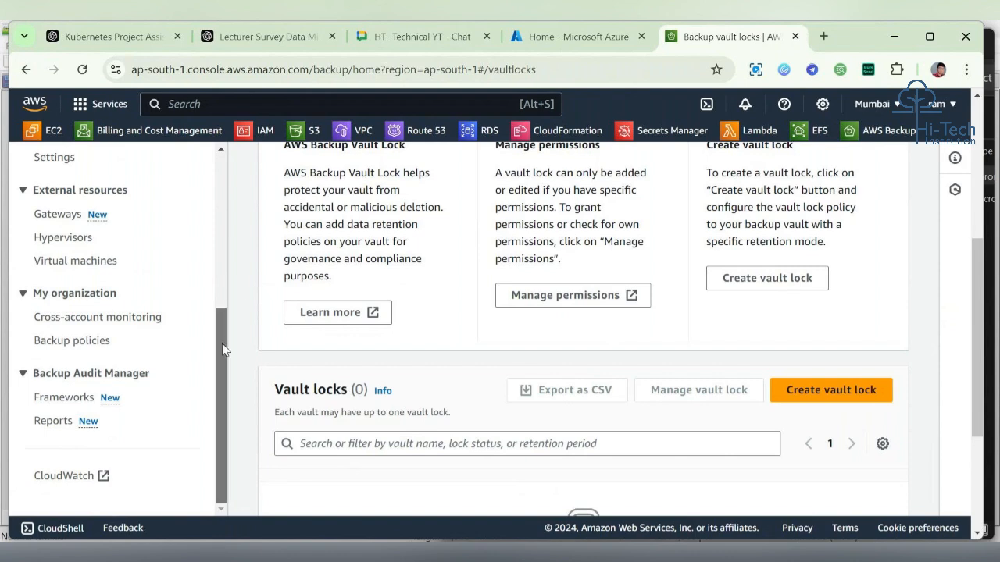
drag(222, 349, 222, 261)
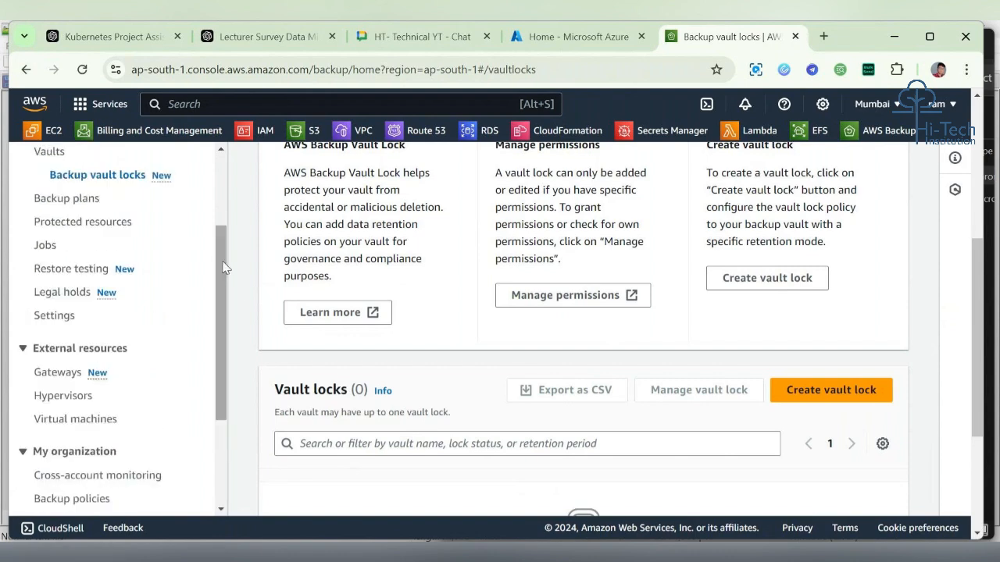
scroll(220, 254, up, 1)
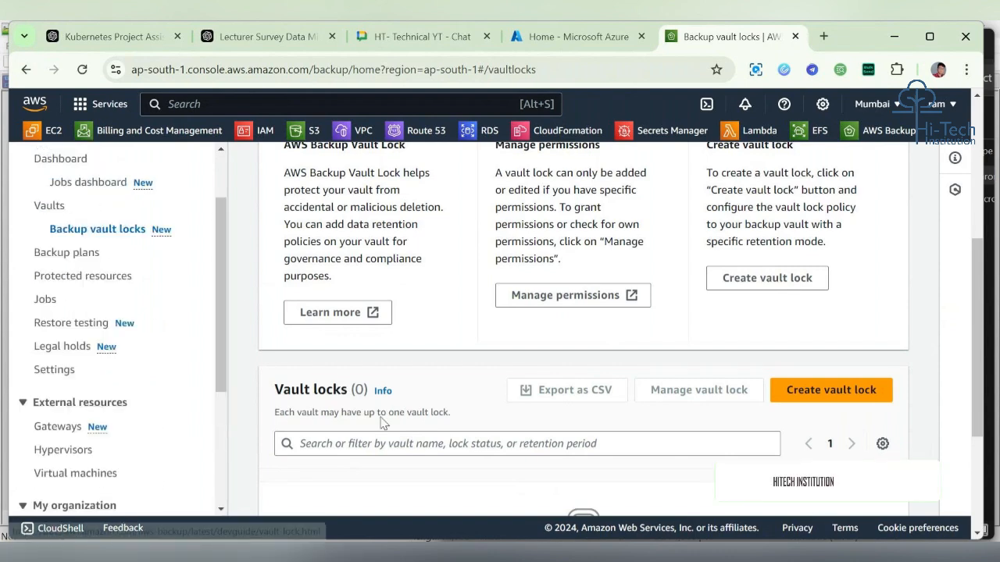
drag(225, 316, 222, 272)
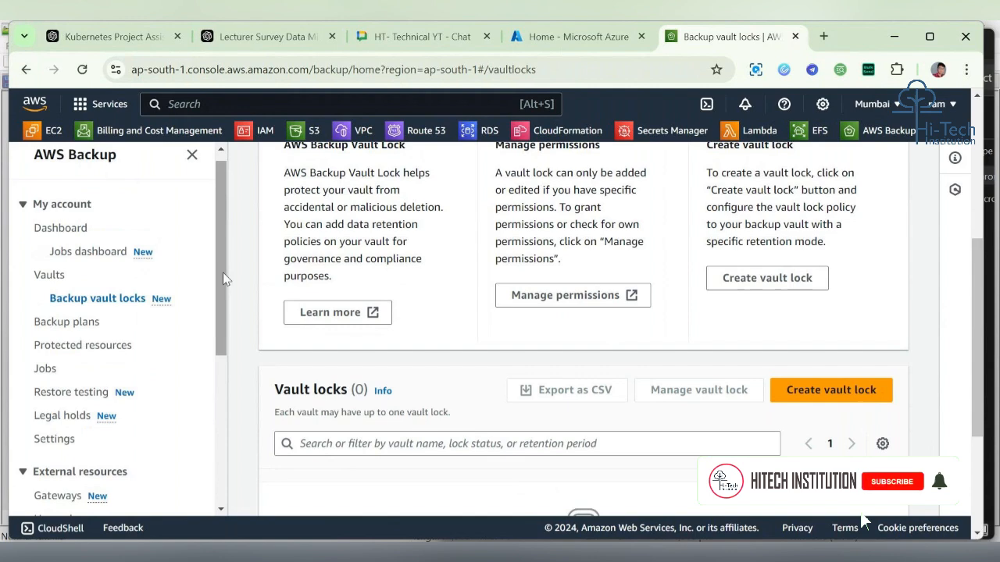
click(78, 321)
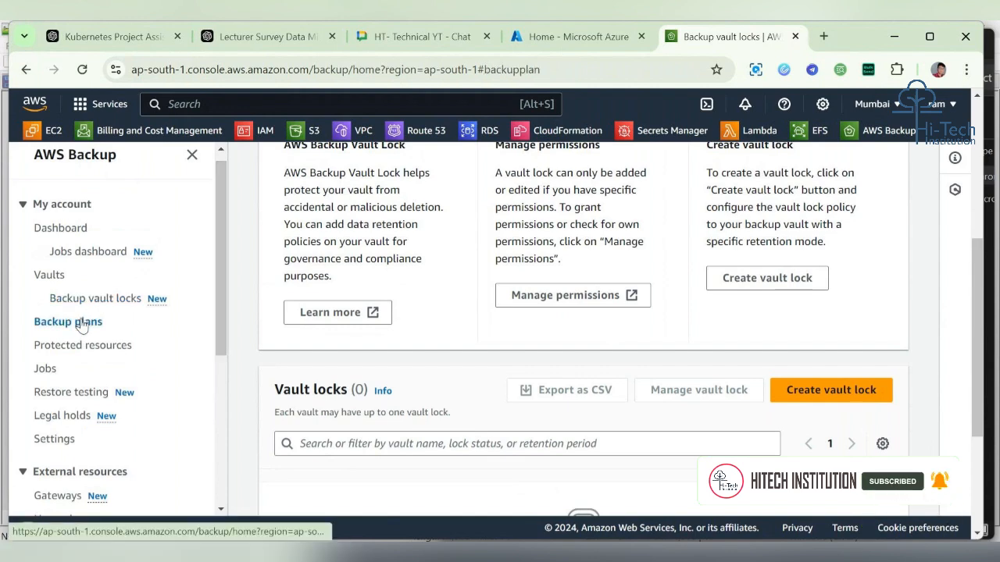
click(100, 252)
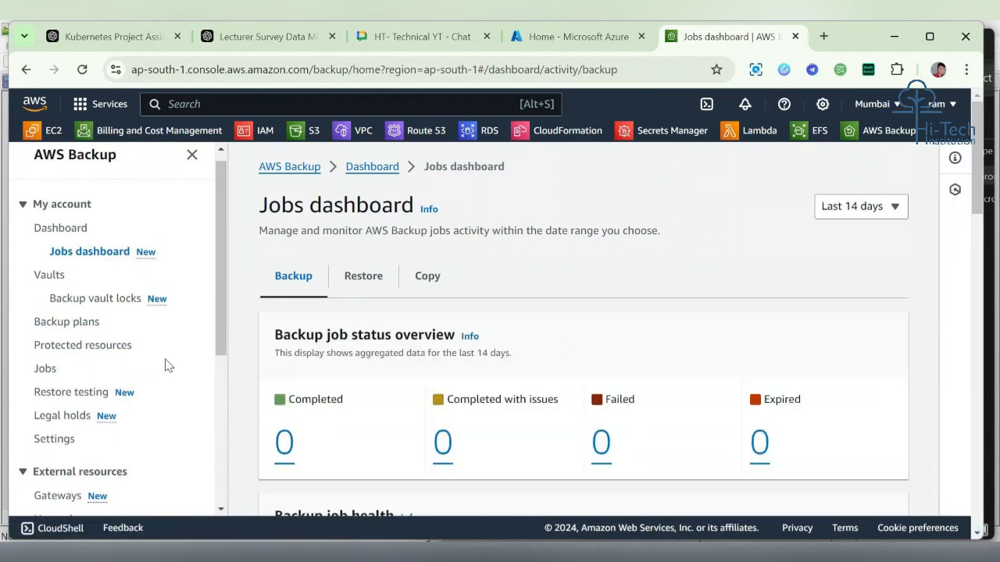
click(68, 325)
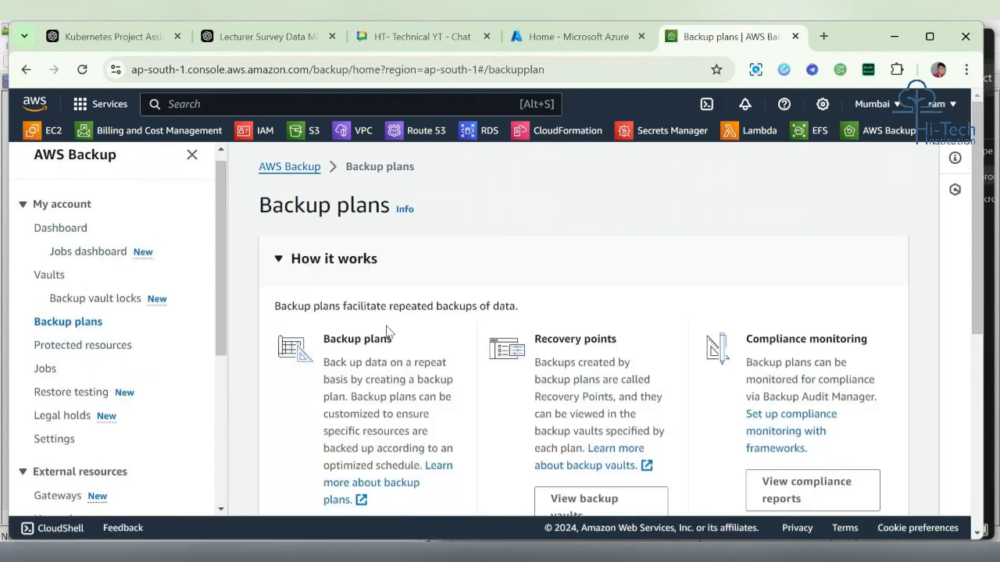
scroll(393, 328, down, 5)
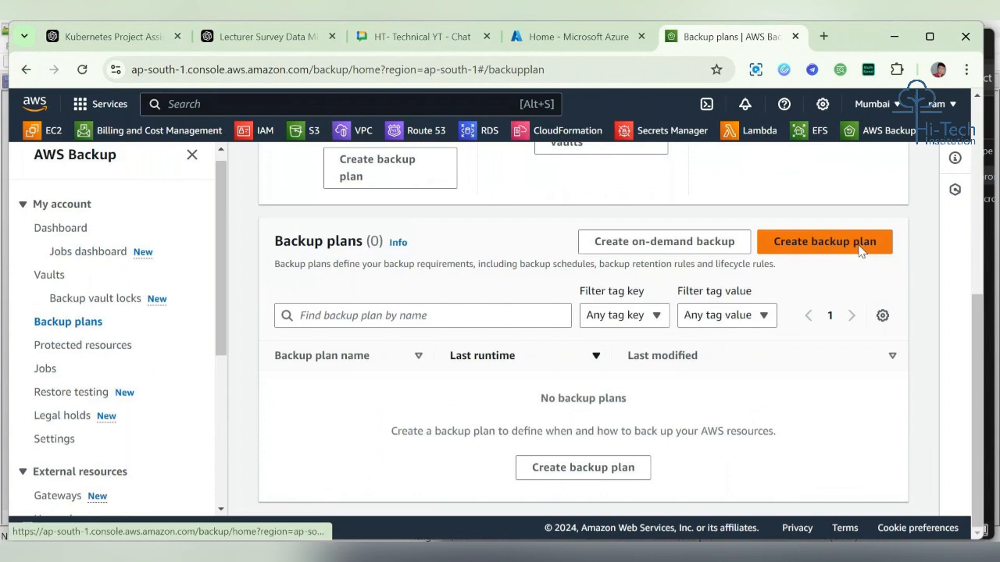
click(863, 249)
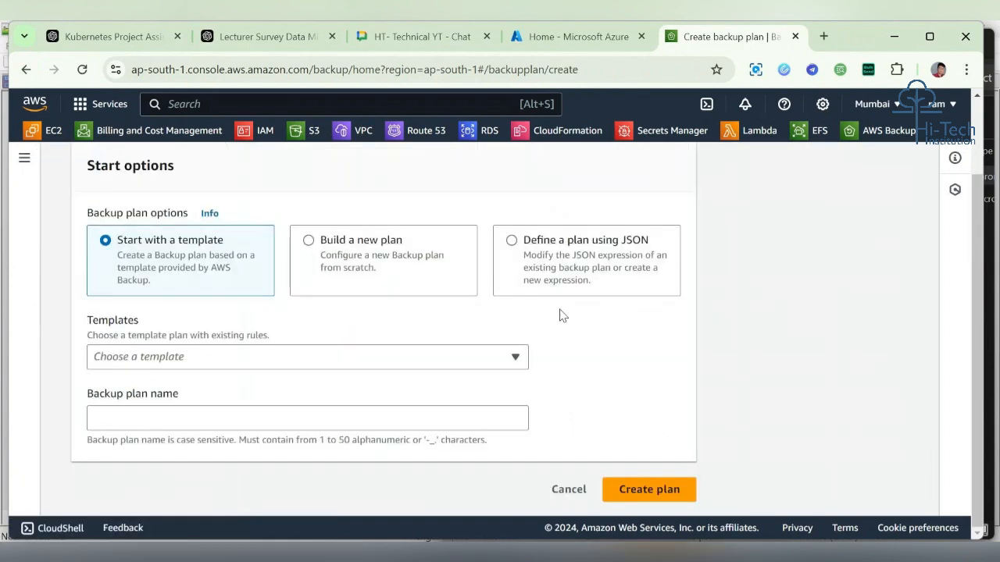
scroll(559, 316, up, 2)
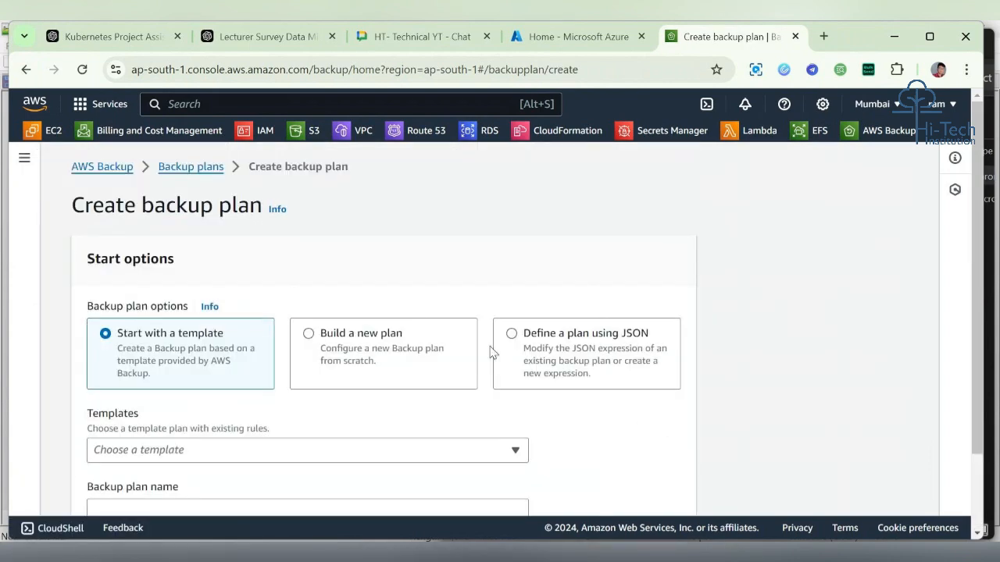
click(191, 169)
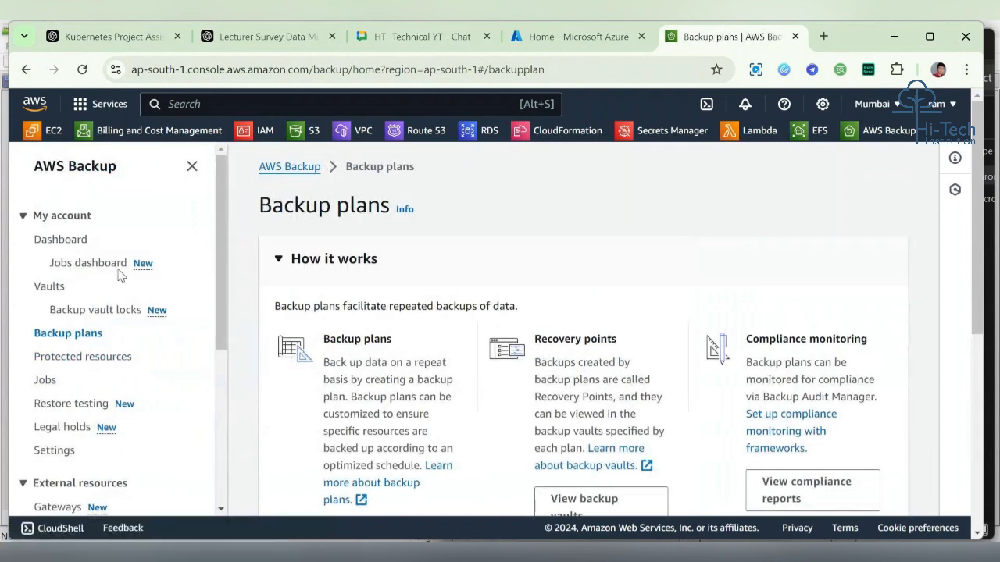
Step: Open the AWS Backup dashboard, dismiss the new-features announcement and review the jobs status section
click(72, 244)
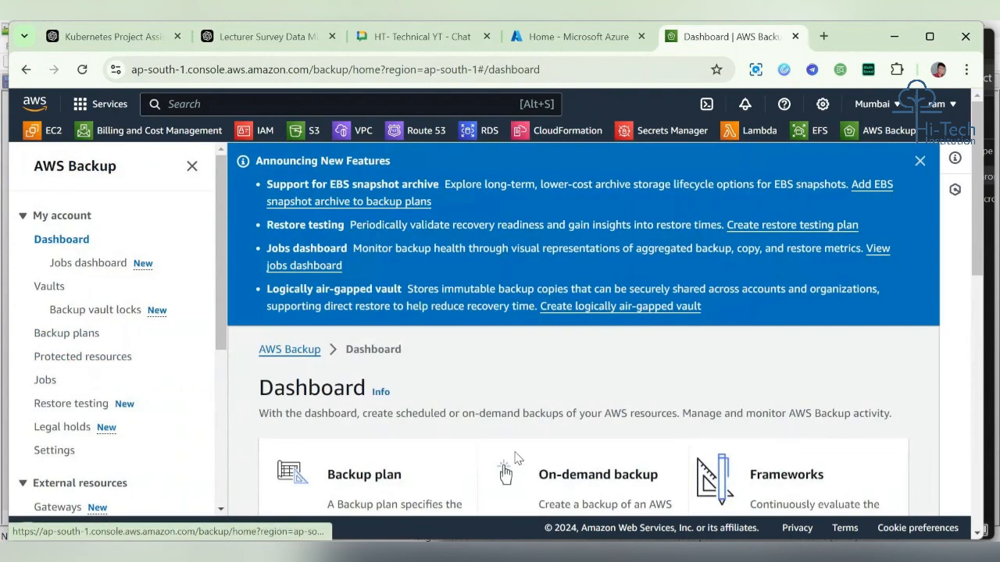
scroll(516, 458, down, 4)
scroll(515, 458, up, 2)
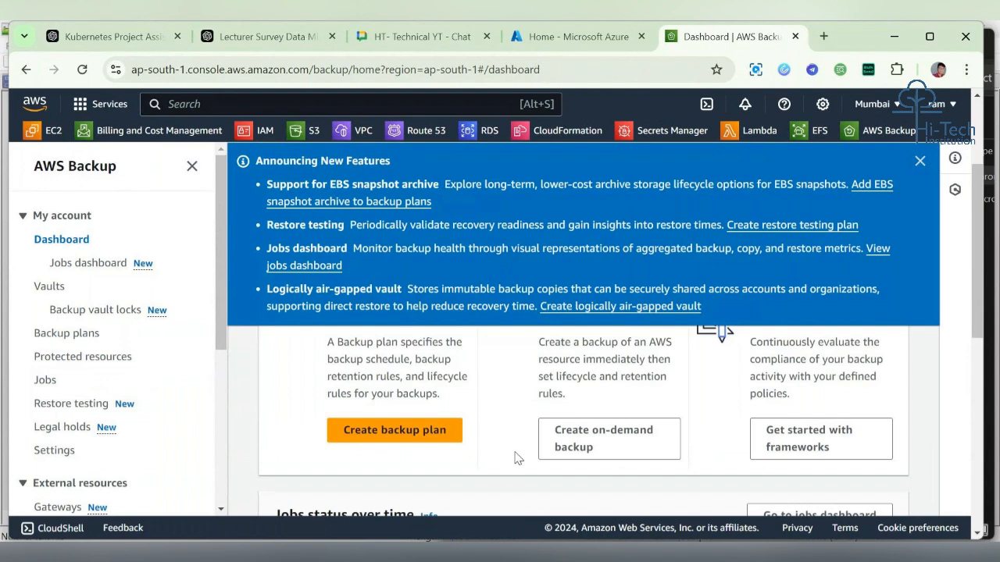
scroll(515, 459, down, 4)
scroll(515, 459, up, 3)
scroll(517, 458, up, 4)
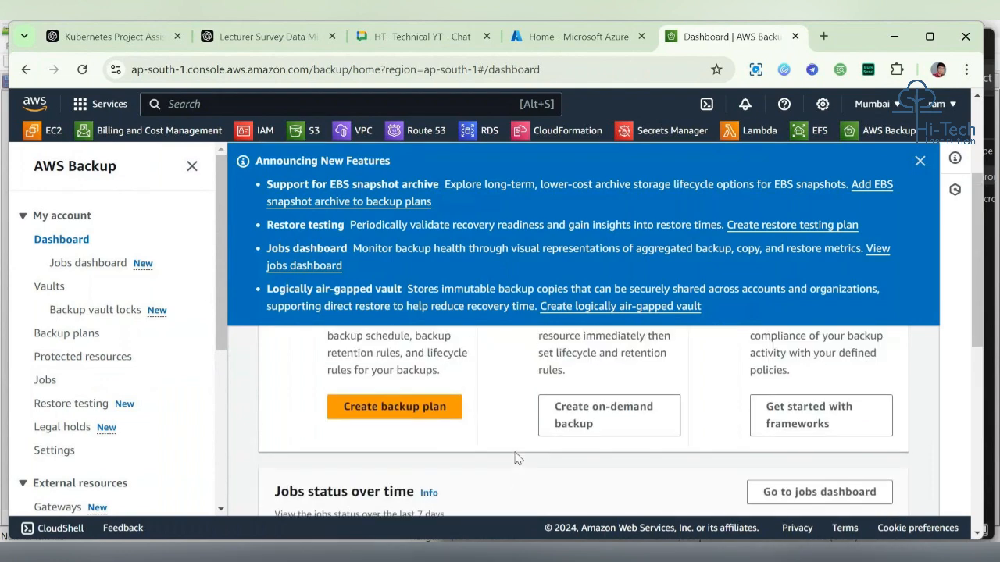
click(920, 160)
scroll(525, 346, down, 3)
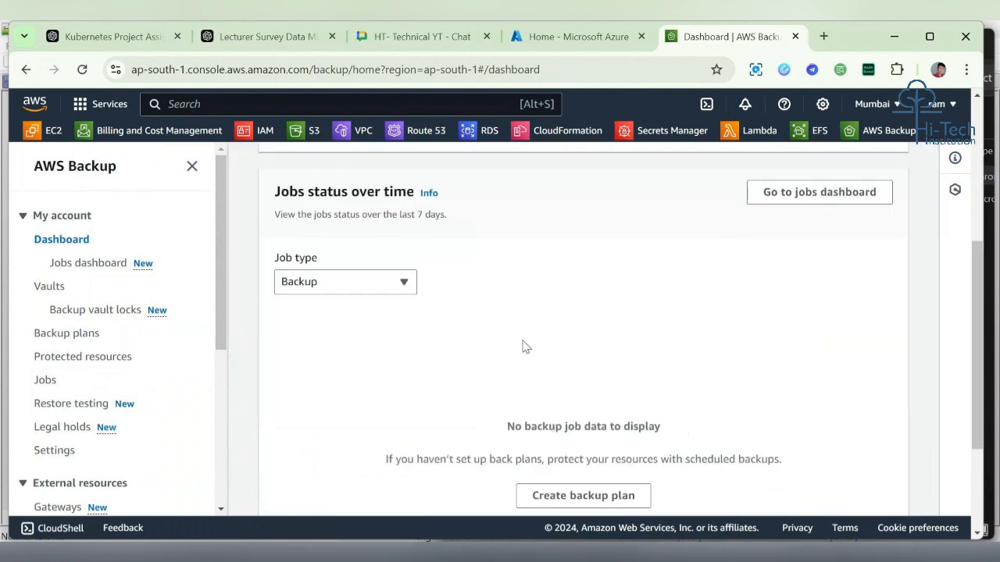
scroll(525, 345, down, 3)
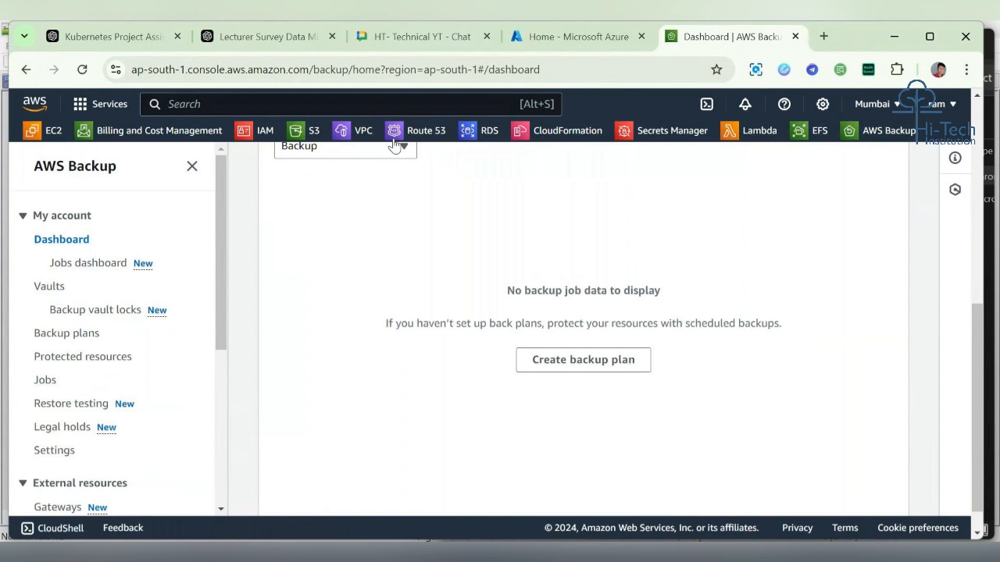
click(396, 150)
click(440, 305)
scroll(422, 359, down, 1)
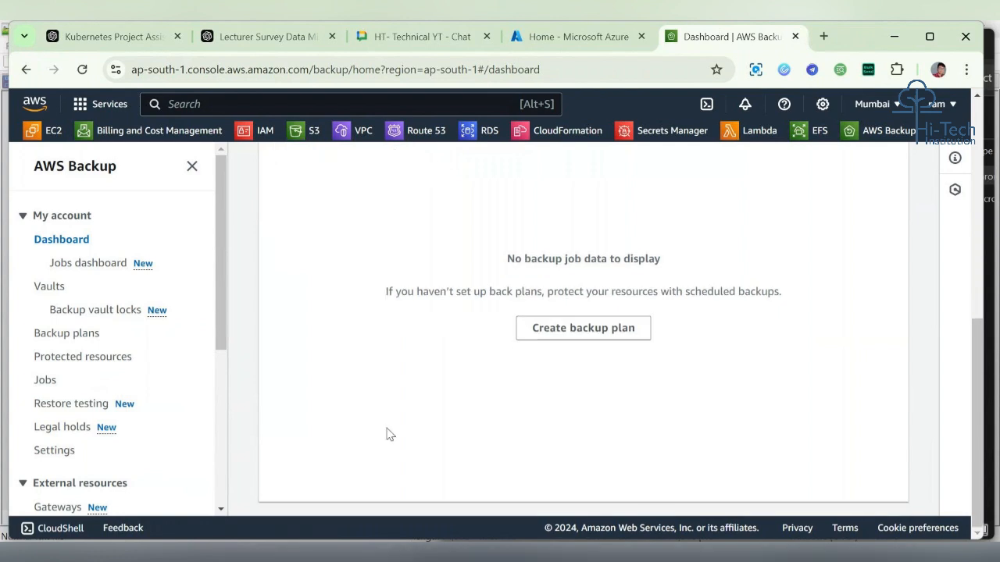
Step: Start a backup plan from the dashboard and choose to build a new plan
click(582, 329)
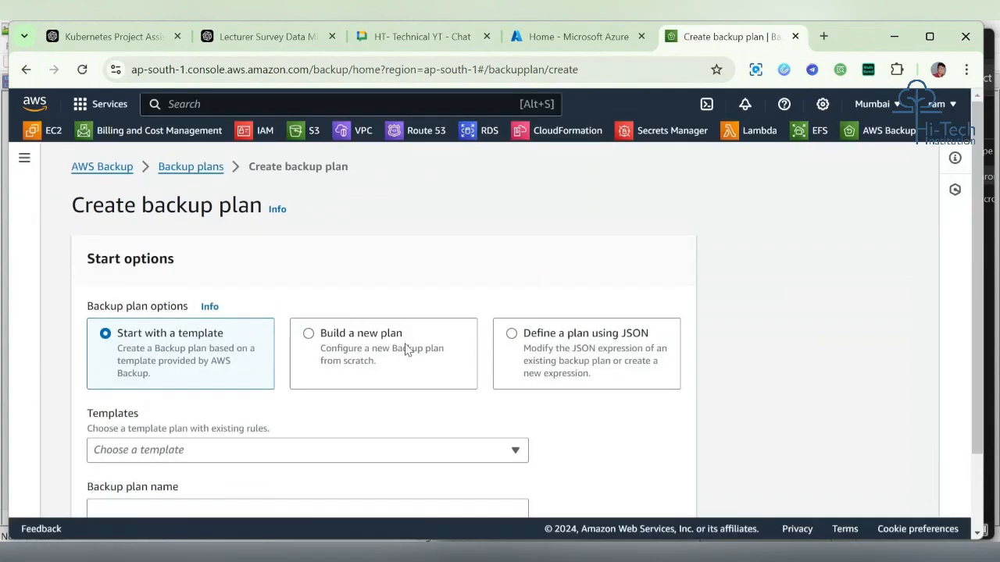
click(381, 350)
scroll(379, 351, down, 5)
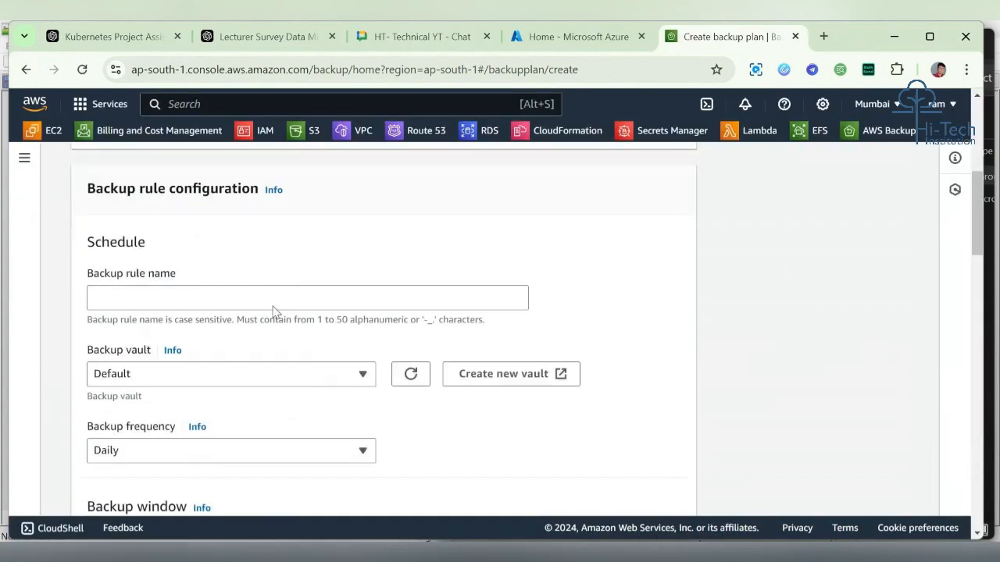
scroll(297, 326, down, 1)
Step: Open a new vault creation page from the backup rule's vault options and name the vault Mynew-vault
click(297, 326)
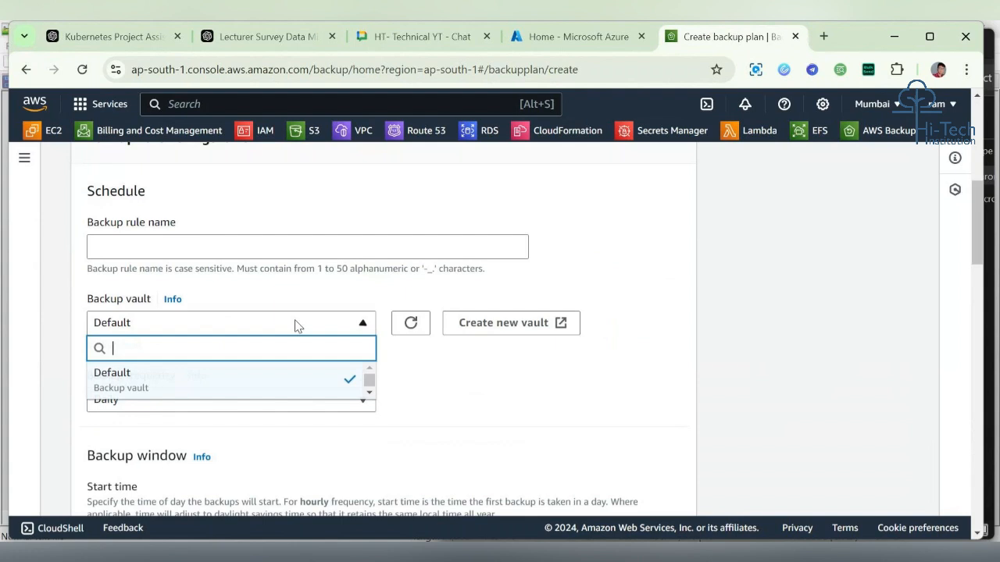
click(541, 327)
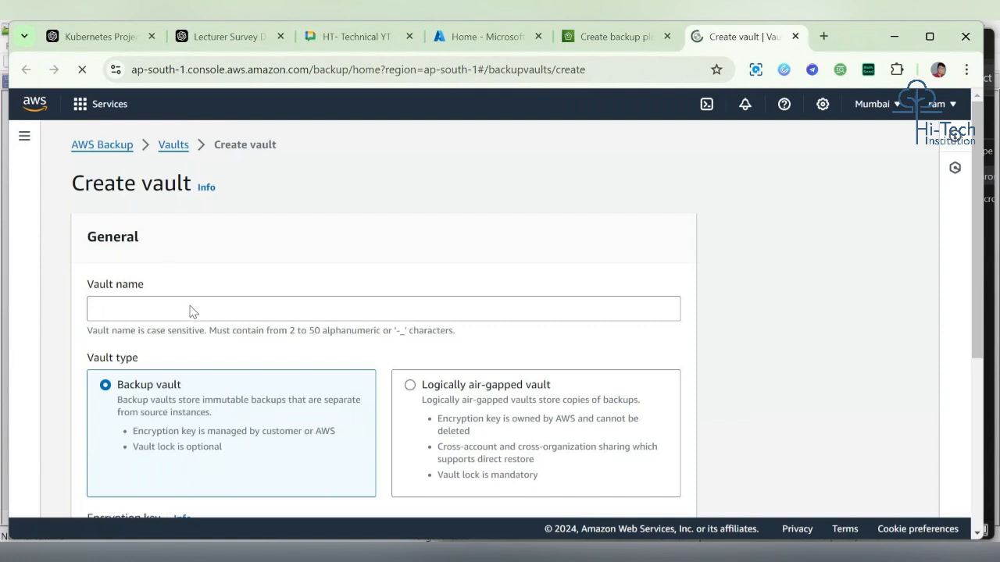
click(192, 323)
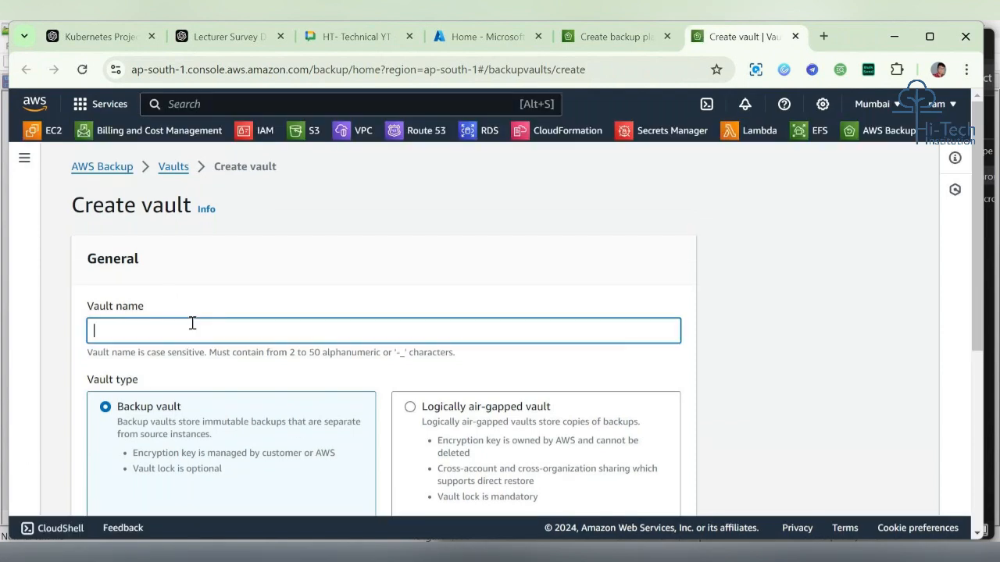
text(Mynew-vault)
scroll(172, 375, down, 2)
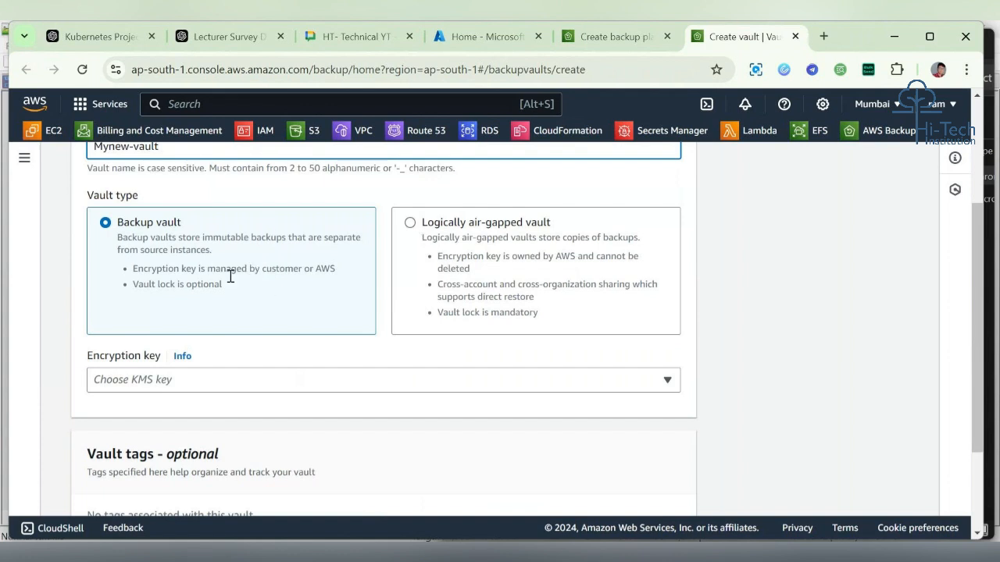
Step: Try the Logically air-gapped vault type, then switch back to the standard Backup vault type
click(136, 283)
drag(136, 283, 222, 284)
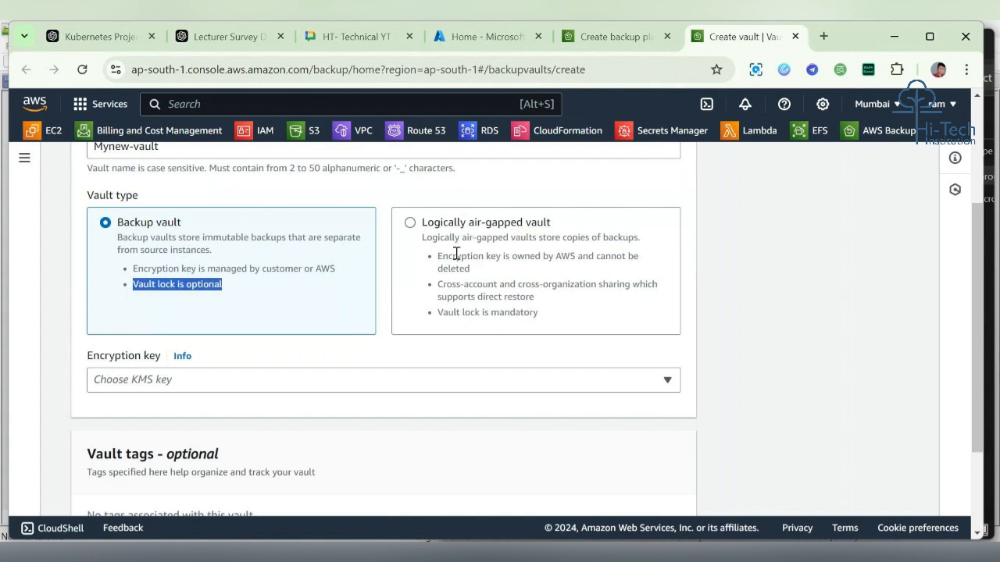
click(416, 230)
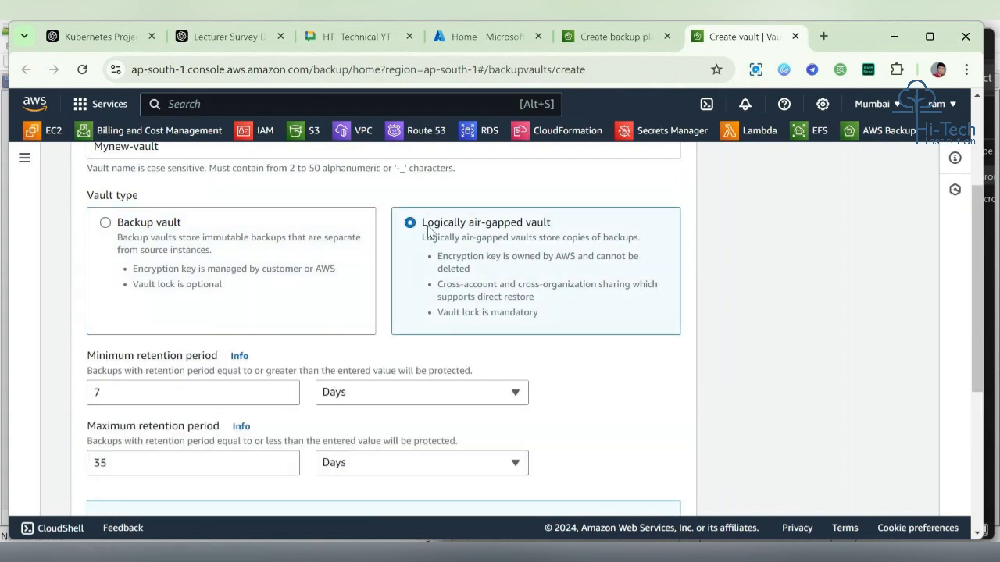
click(275, 260)
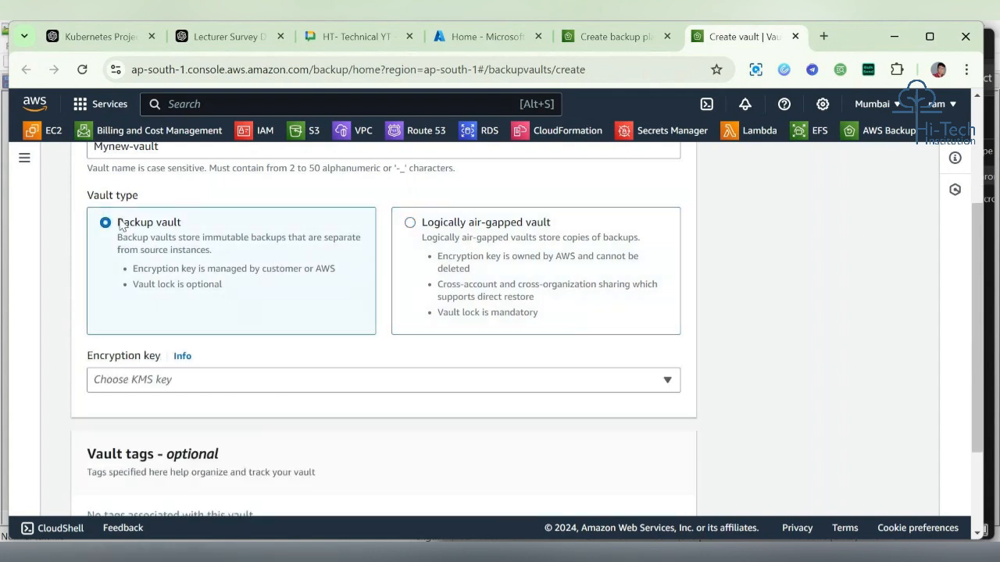
drag(118, 222, 208, 219)
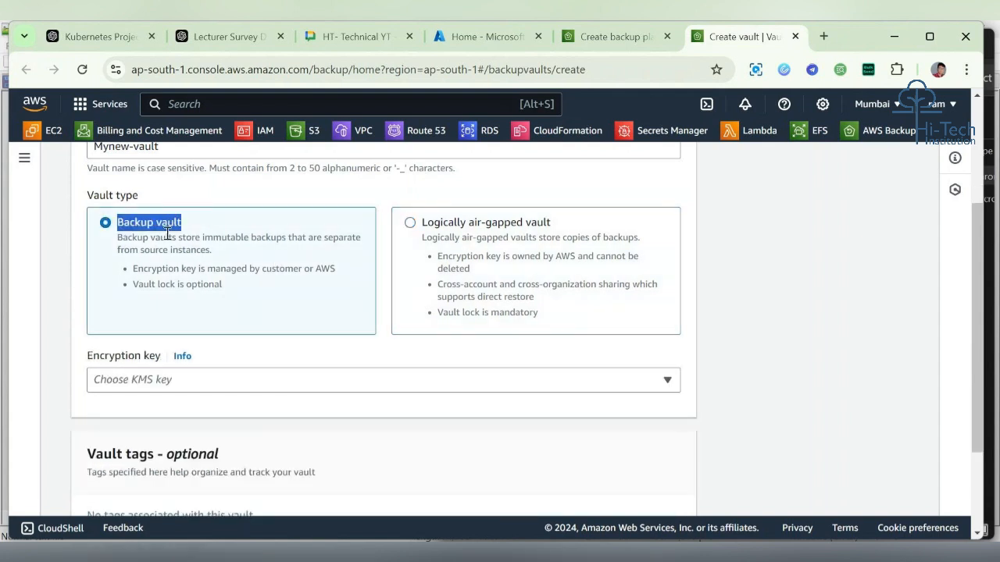
Step: Set the vault's encryption key to (default) aws/backup and create the vault
scroll(225, 272, down, 2)
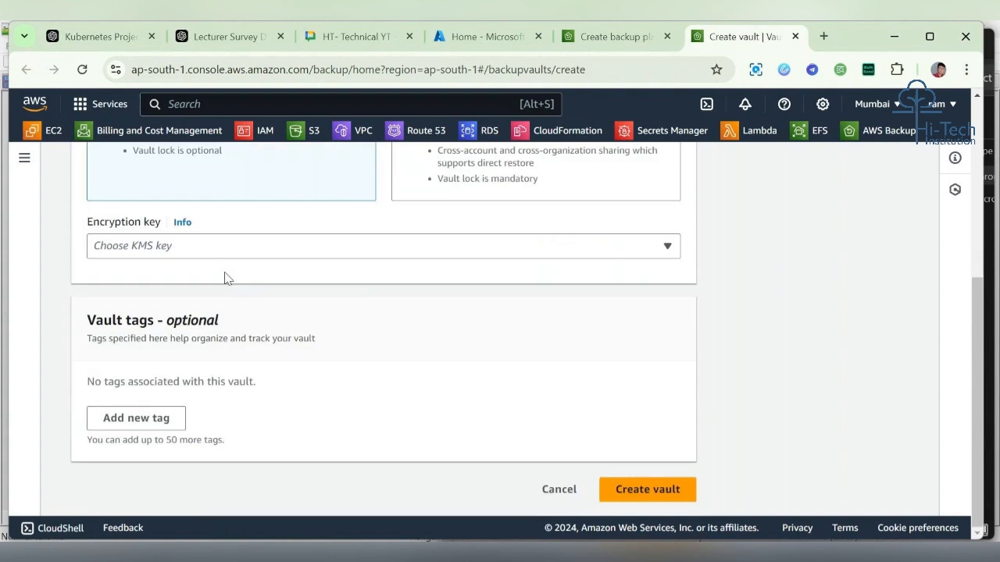
drag(80, 225, 160, 223)
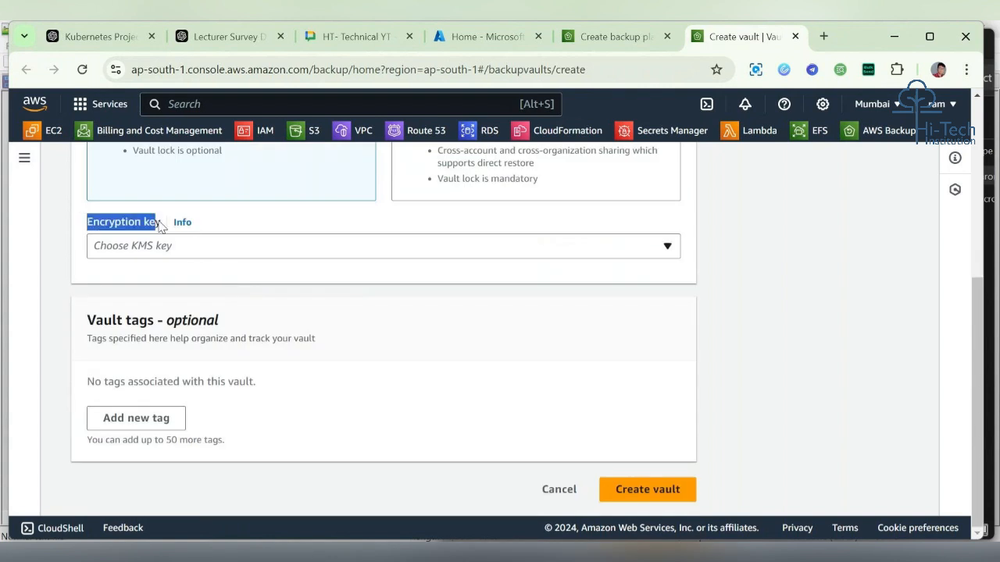
scroll(219, 185, up, 2)
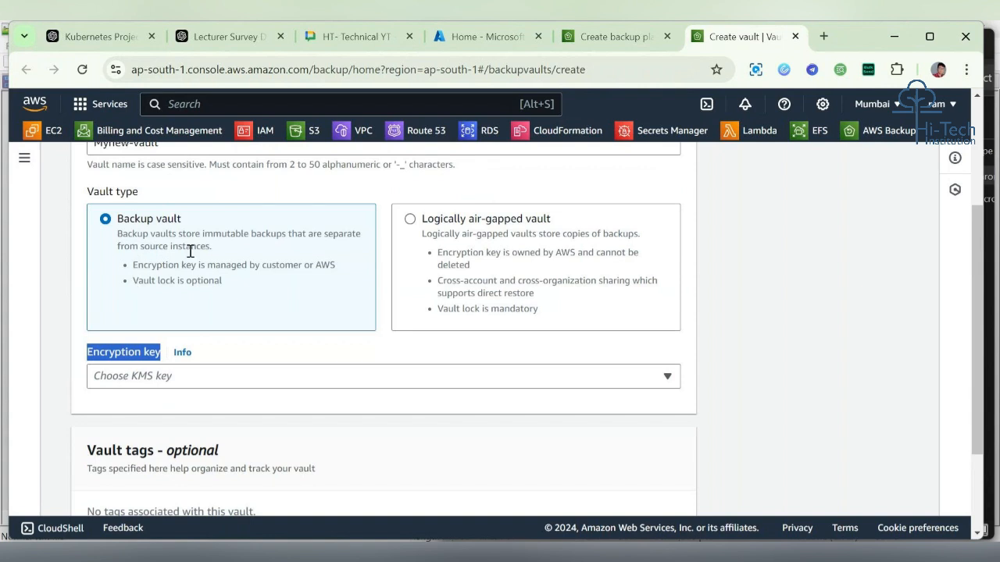
click(287, 381)
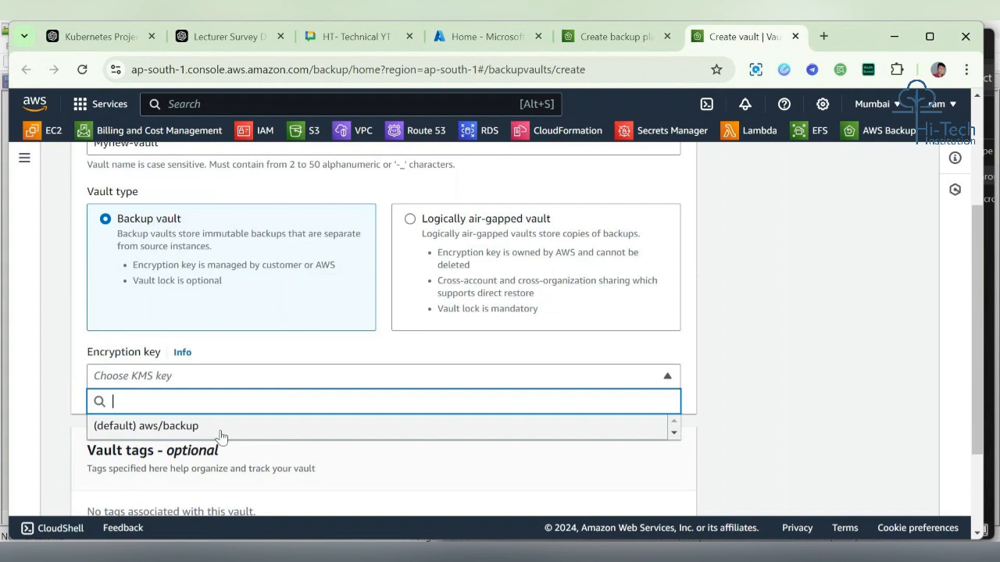
click(168, 428)
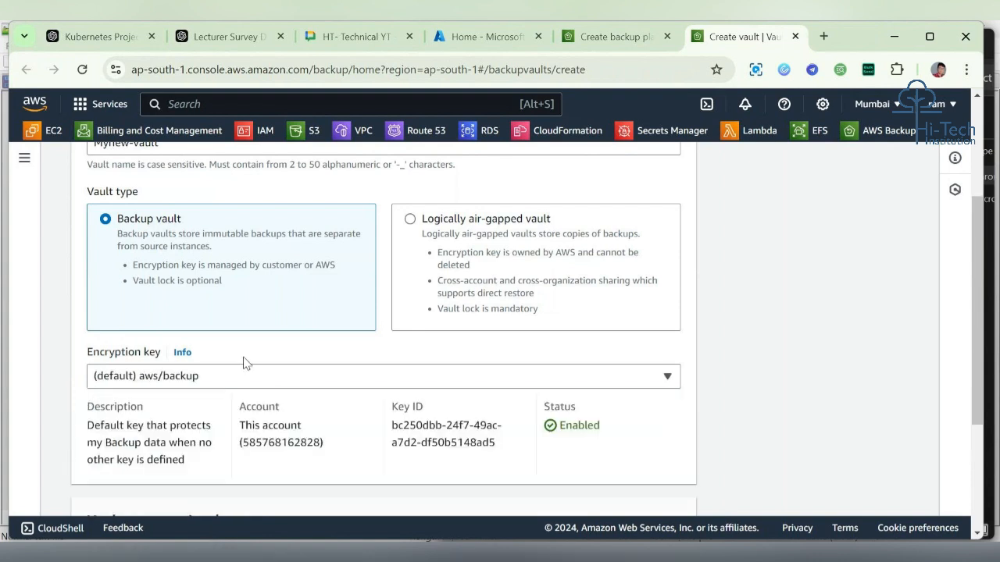
scroll(289, 402, down, 2)
scroll(291, 403, down, 1)
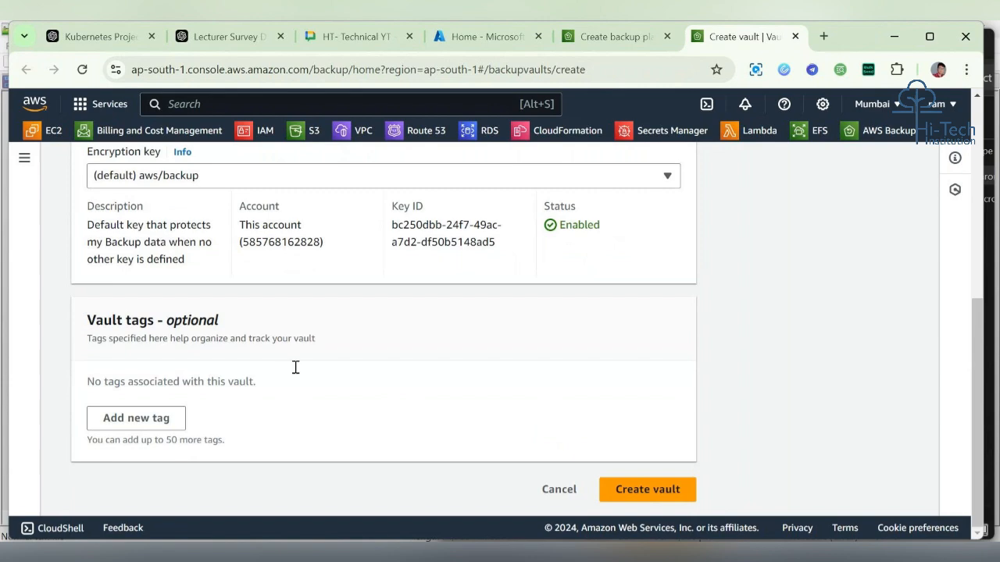
click(686, 489)
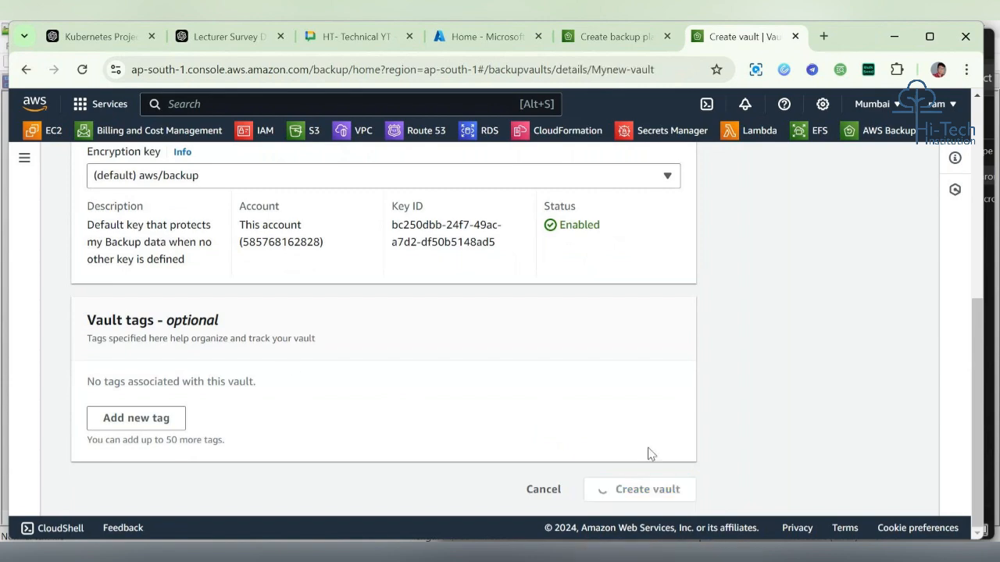
scroll(680, 306, down, 5)
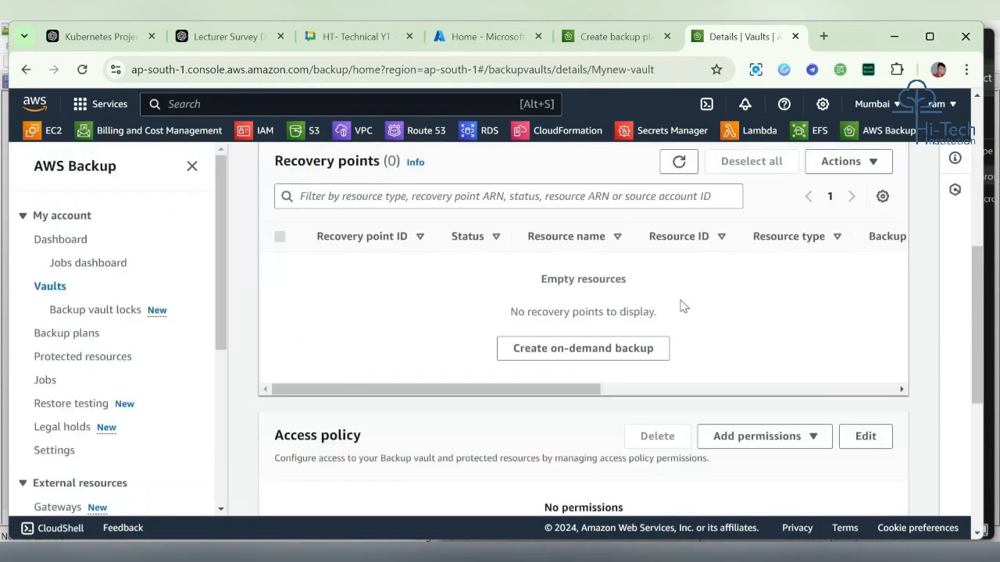
scroll(571, 345, up, 5)
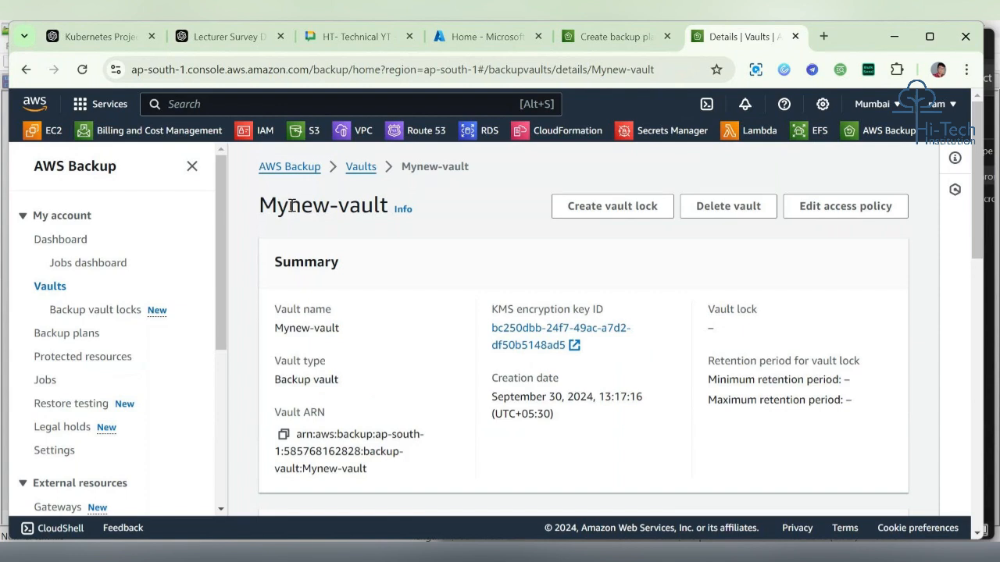
drag(260, 204, 401, 178)
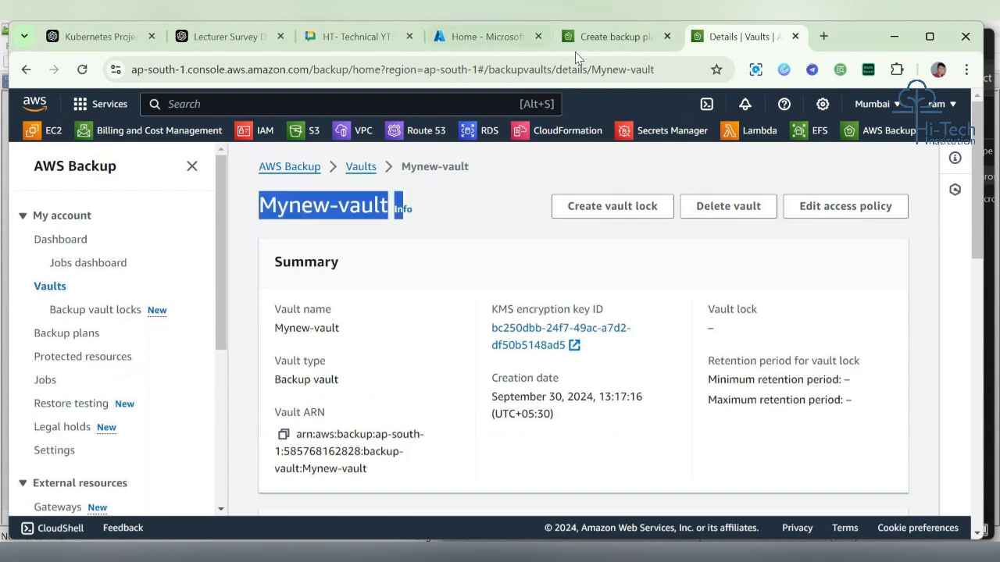
Step: Return to the backup plan and choose Mynew-vault as the rule's backup vault
click(613, 36)
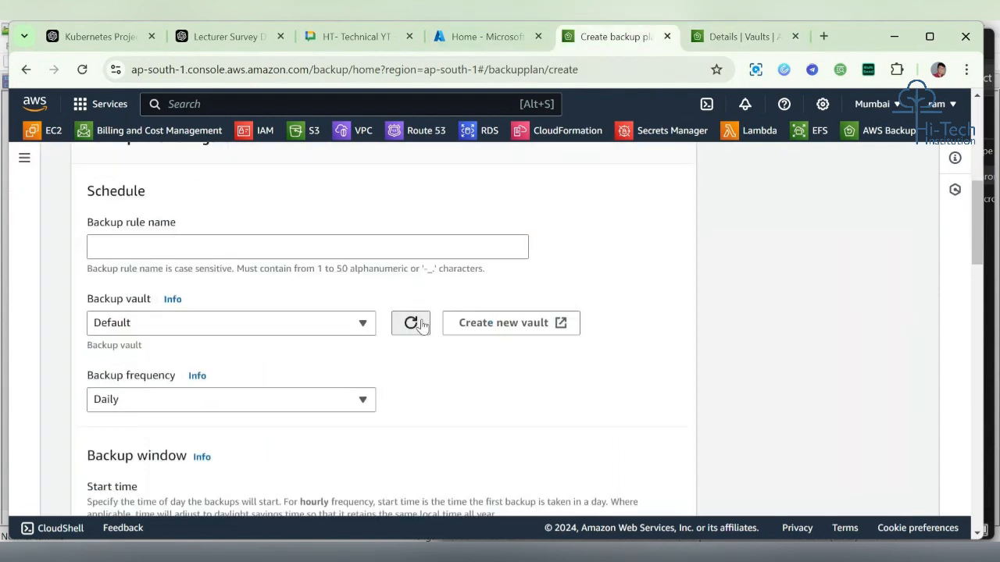
click(359, 322)
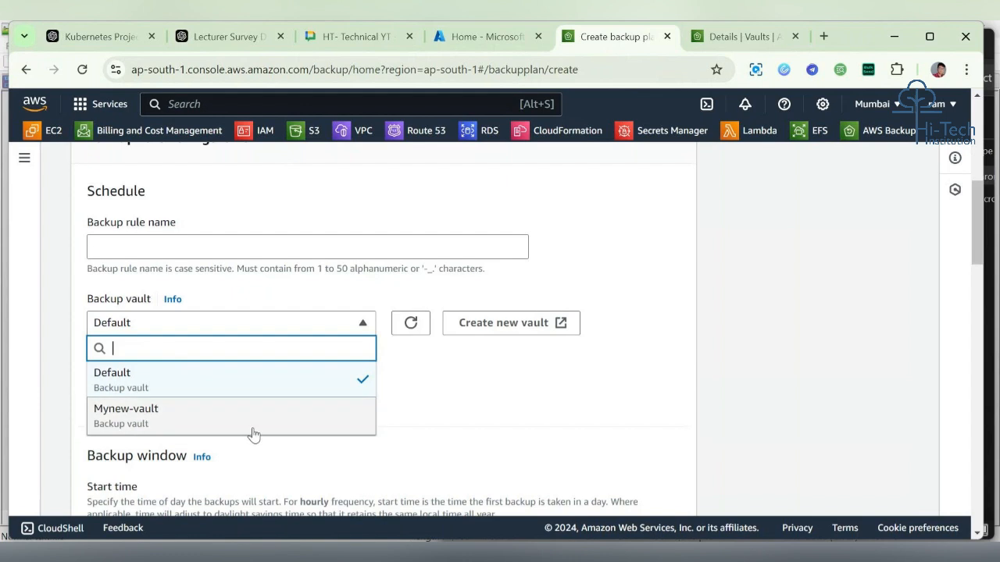
click(256, 430)
scroll(422, 401, up, 5)
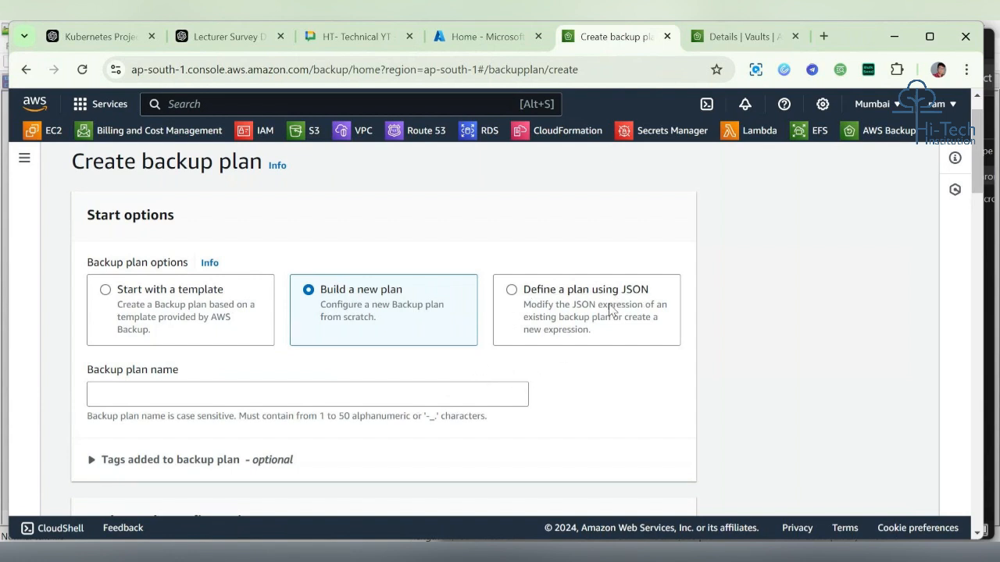
click(218, 289)
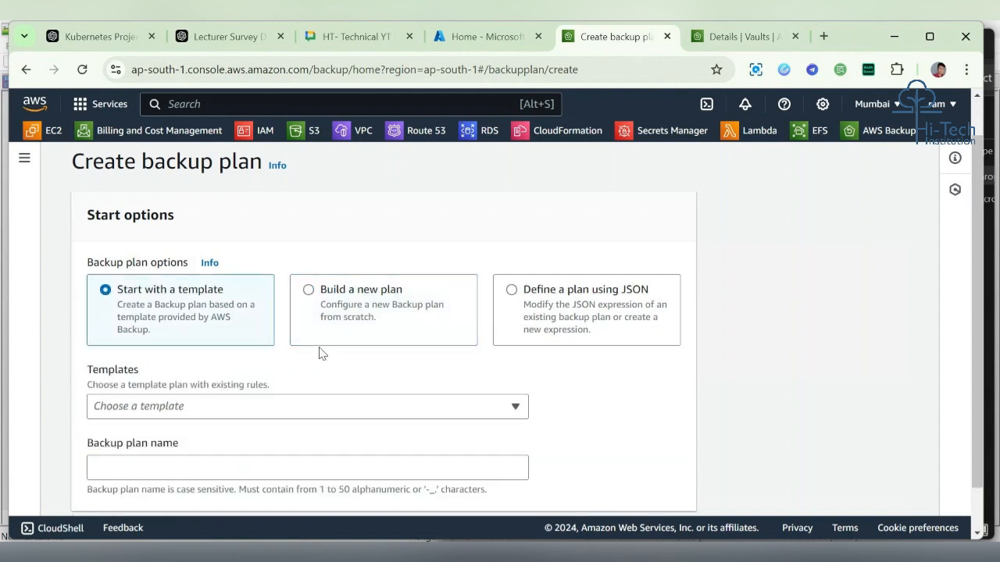
click(389, 333)
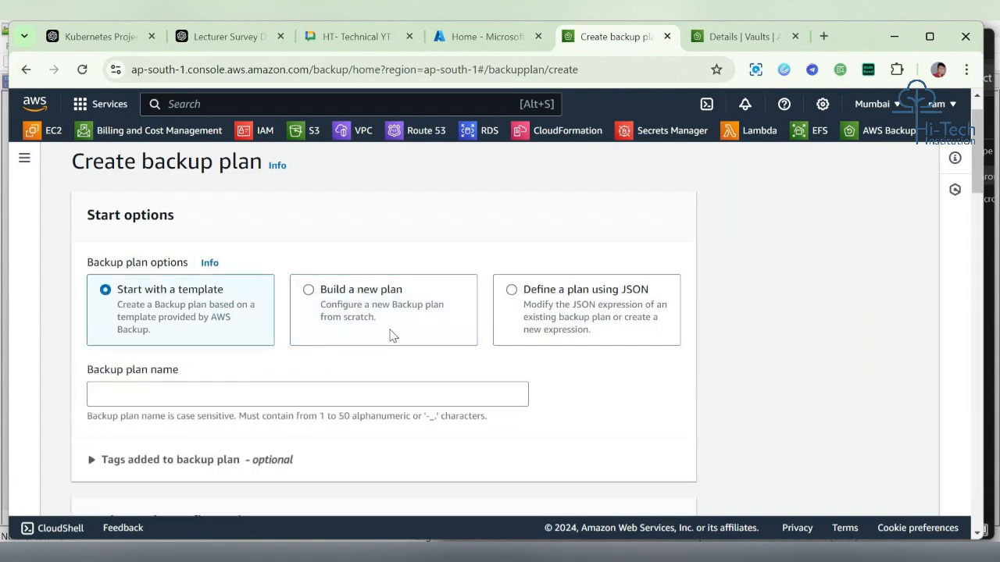
scroll(422, 222, down, 2)
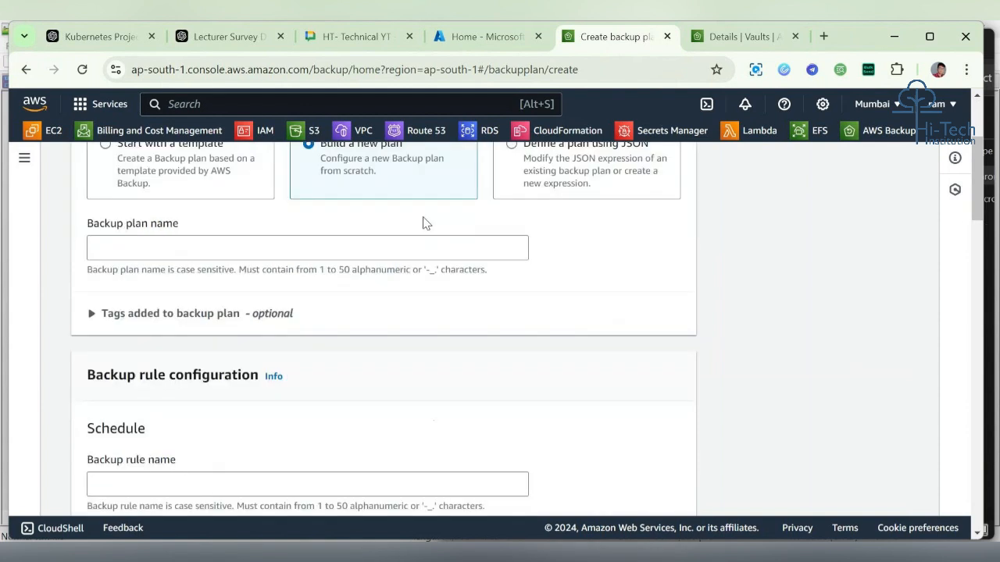
Step: Name the backup plan Daily_backup
click(330, 248)
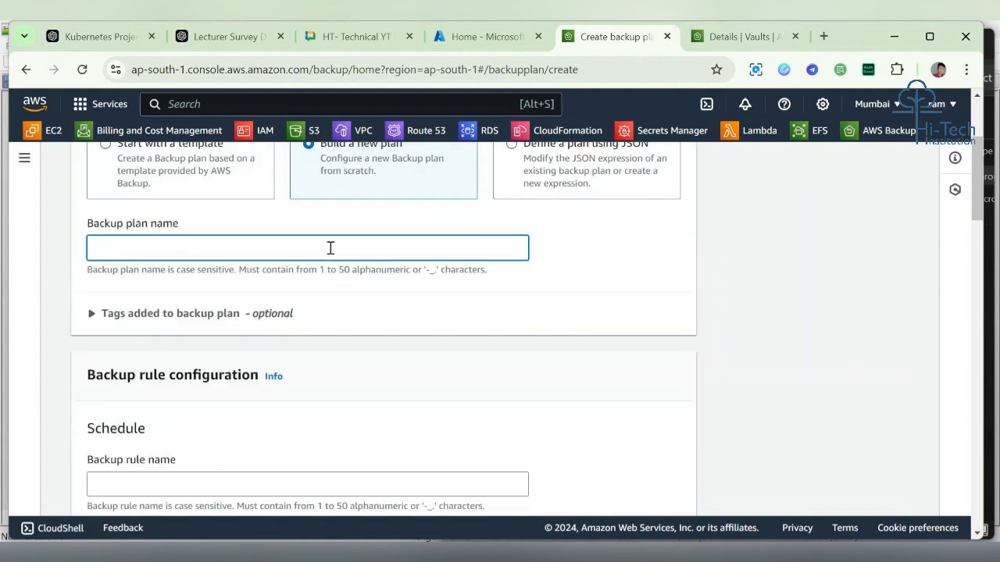
drag(88, 224, 181, 225)
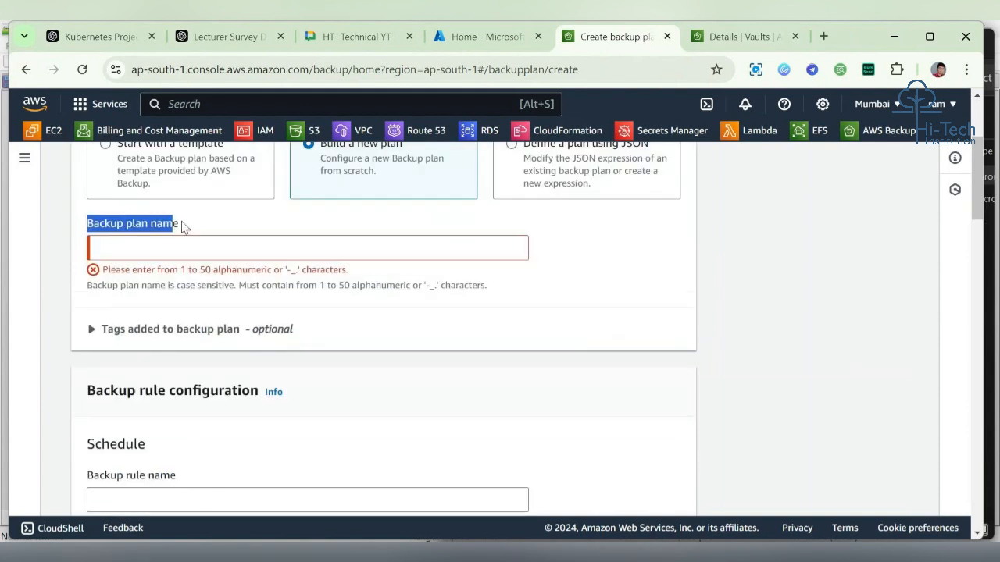
click(177, 247)
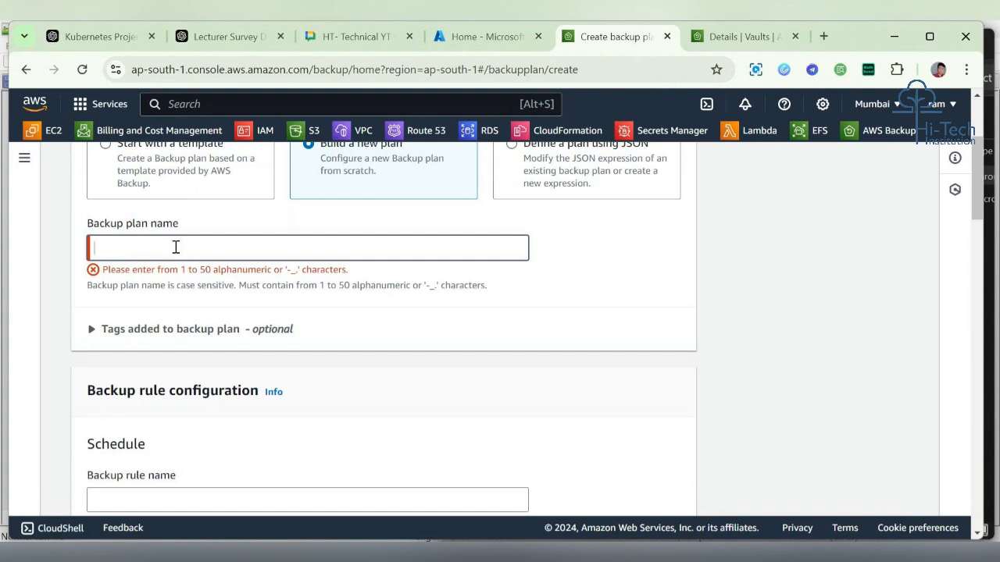
text(Deailt_b)
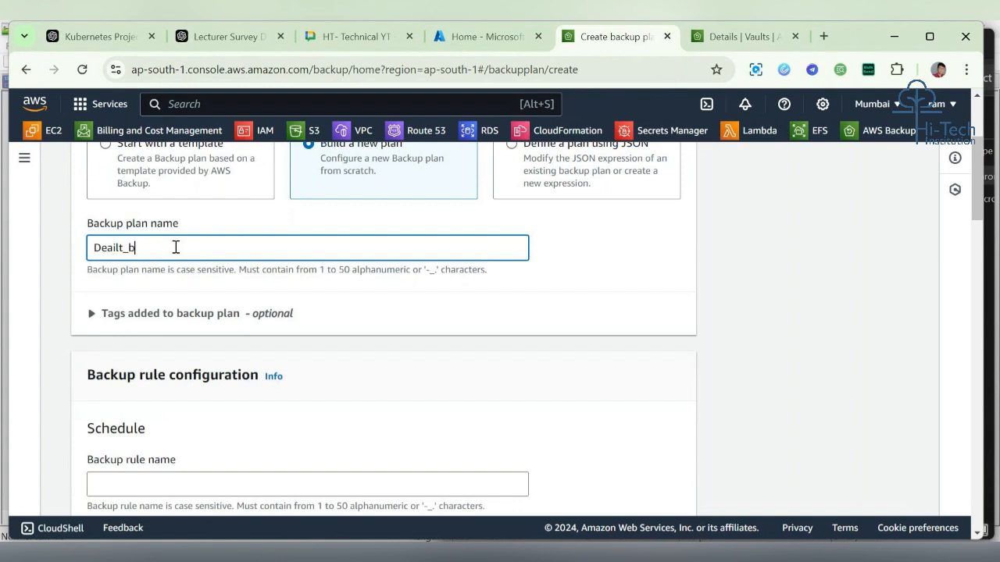
text(ackup)
key(BackSpace)
click(115, 247)
key(BackSpace)
text(y)
click(189, 252)
Step: Name the backup rule Daily_backup_rule1 by reusing the plan name
scroll(189, 251, down, 2)
click(179, 348)
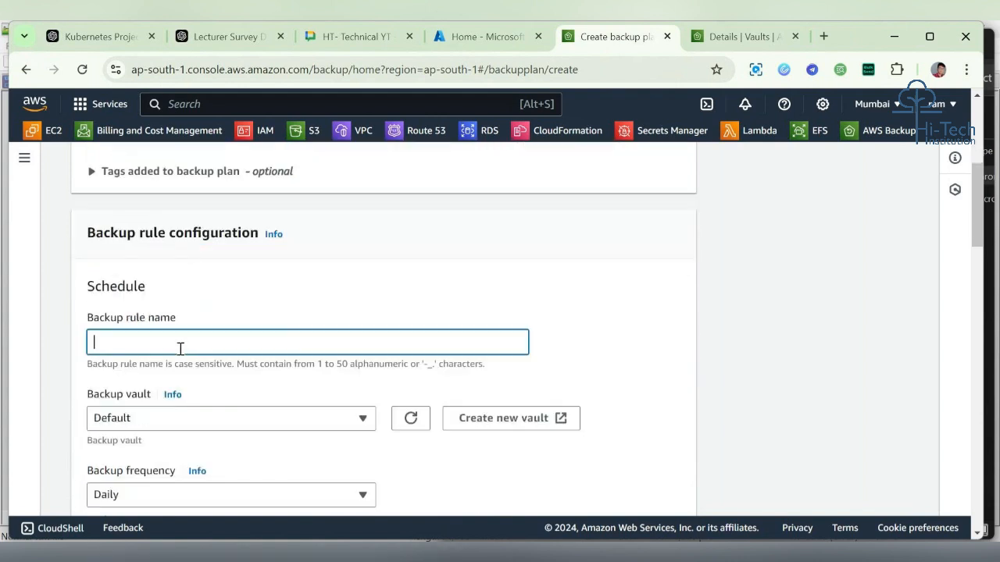
scroll(241, 216, up, 2)
drag(185, 221, 75, 224)
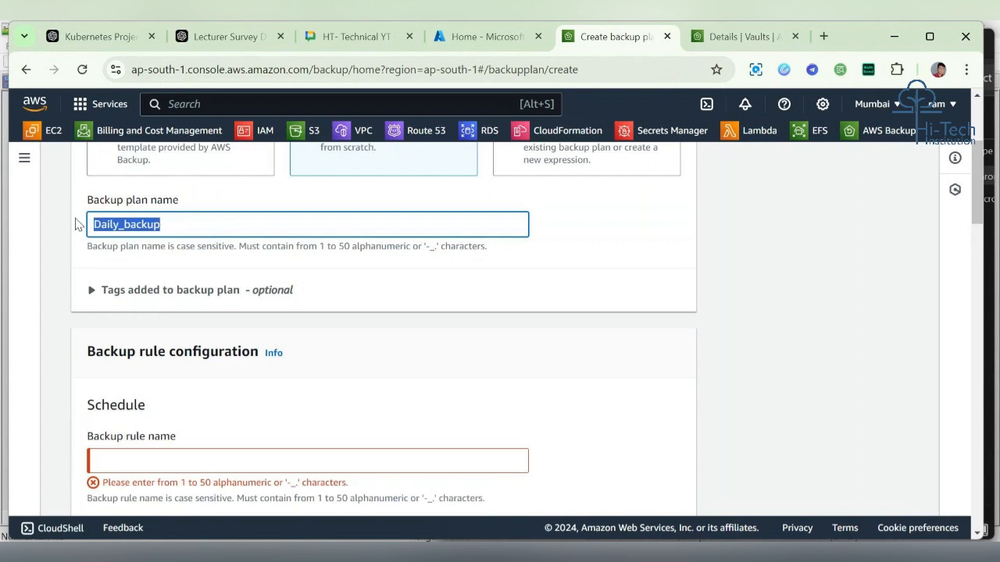
key(ctrl+c)
click(150, 462)
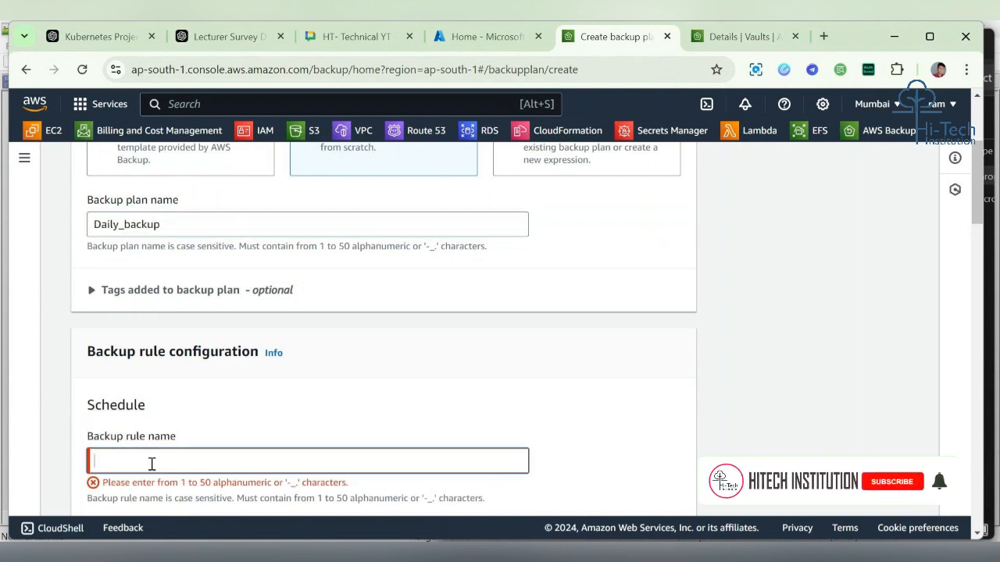
key(ctrl+v)
text(_)
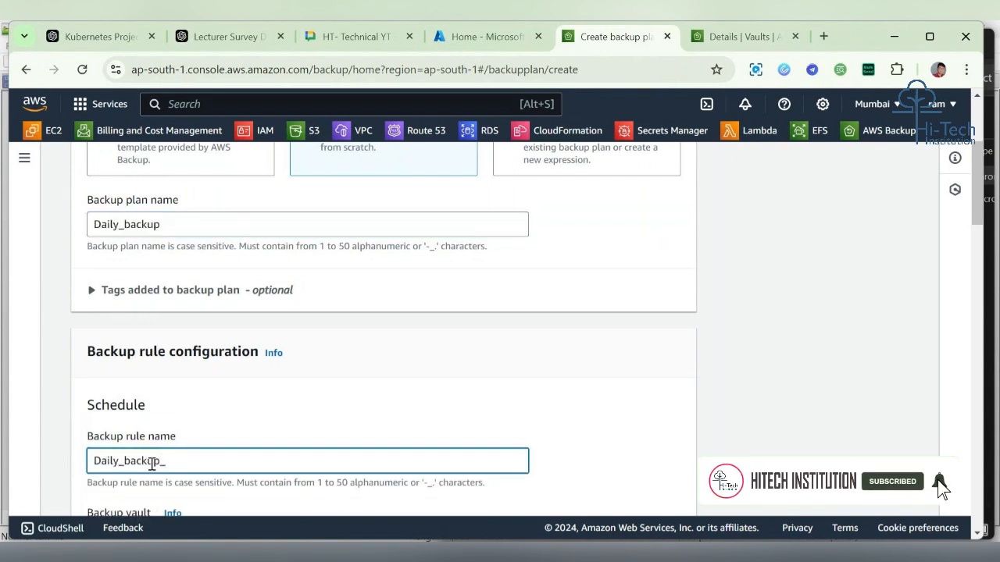
text(rule1)
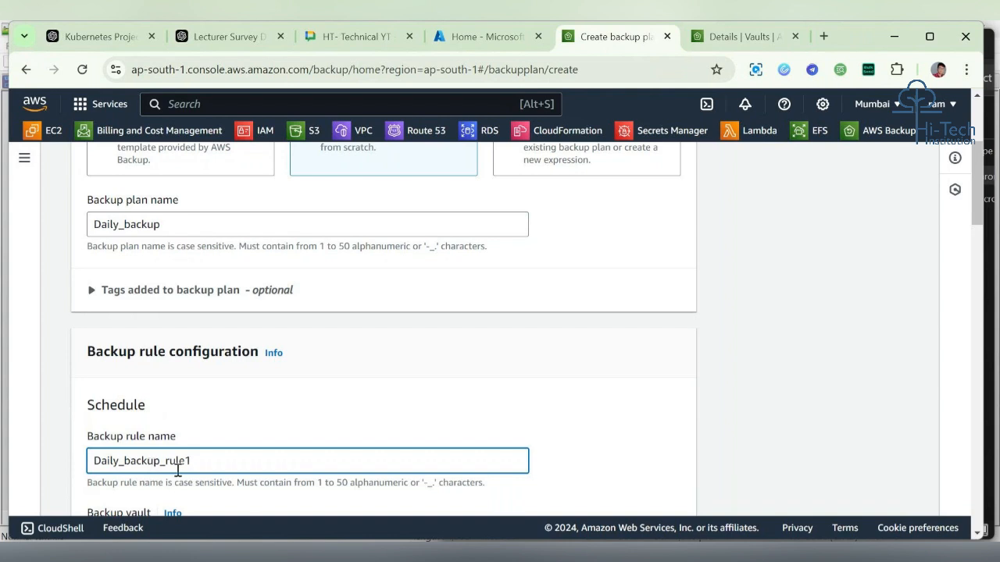
Step: Choose Mynew-vault as the backup rule's vault
scroll(256, 415, down, 3)
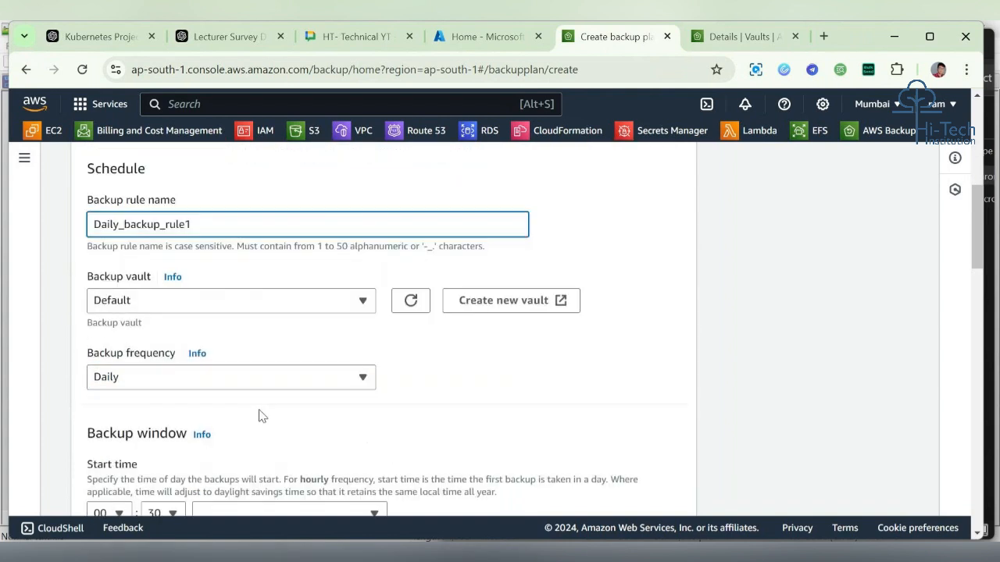
click(174, 307)
click(157, 386)
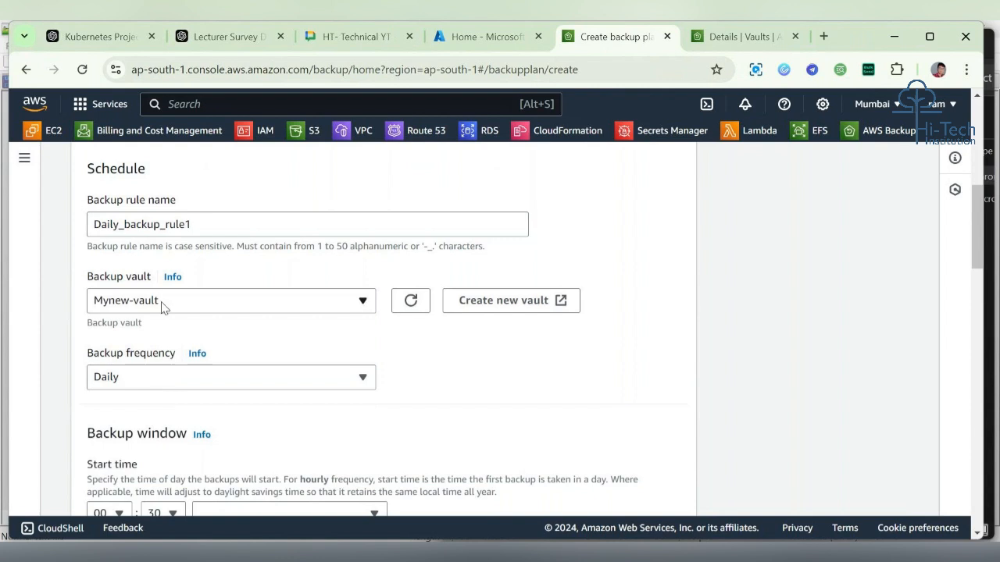
Step: Choose Daily as the backup rule's backup frequency
scroll(284, 328, down, 1)
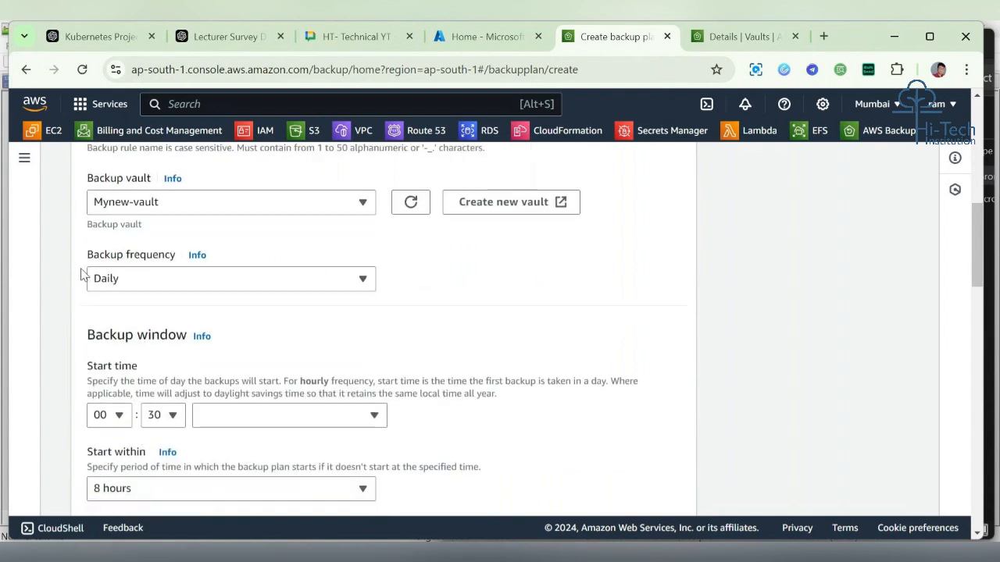
drag(82, 261, 120, 258)
drag(167, 262, 170, 263)
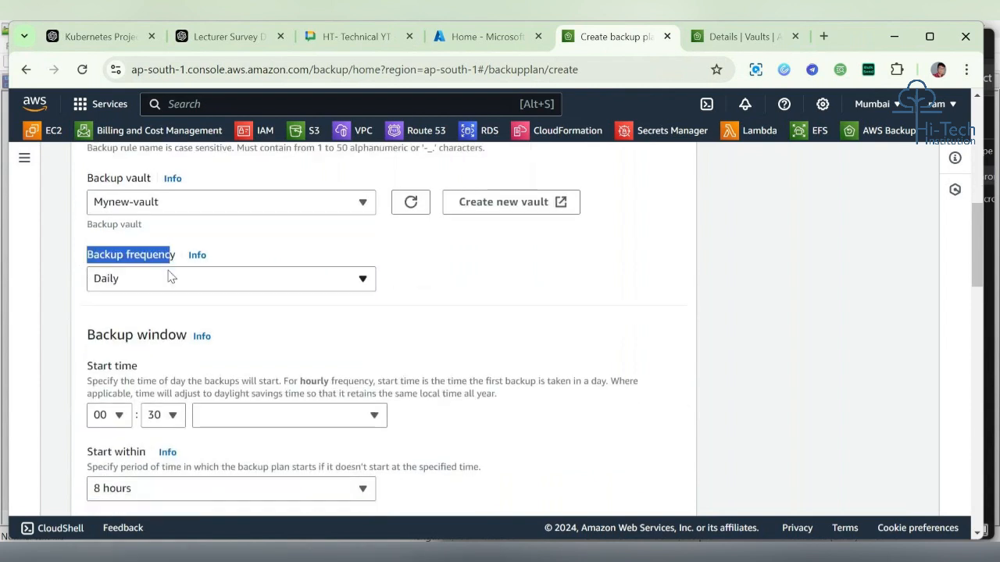
click(172, 278)
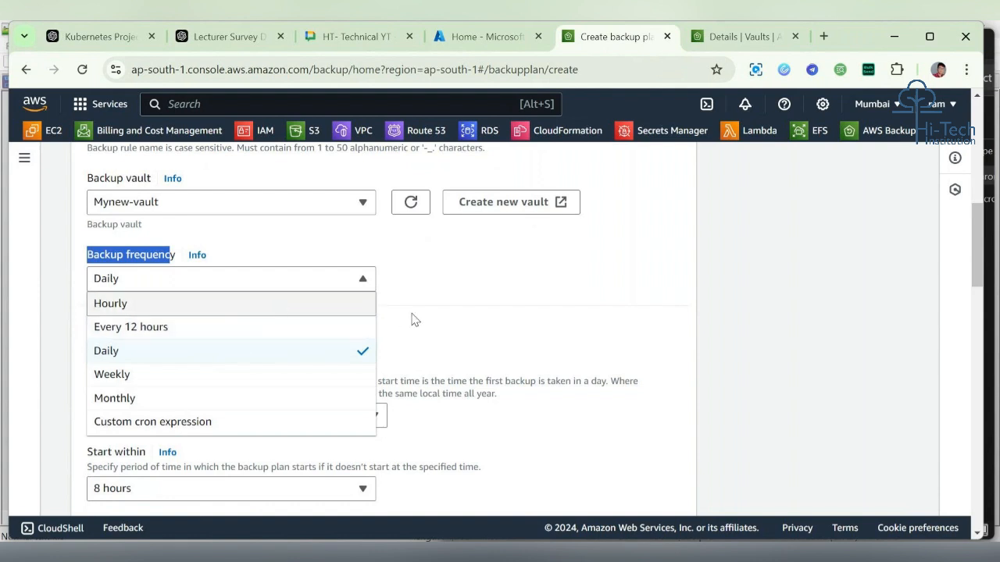
click(321, 353)
click(271, 319)
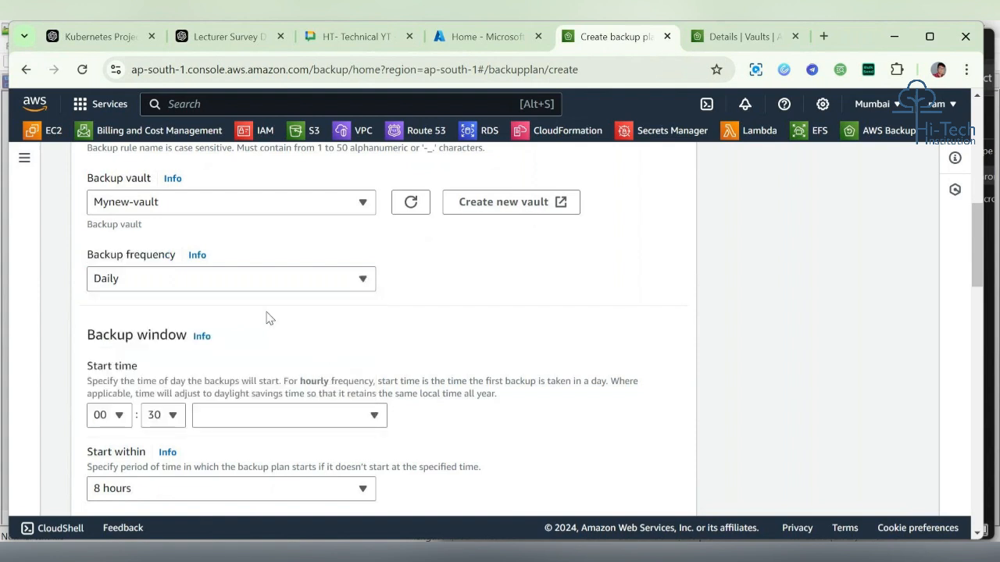
Step: Review the backup window's start time settings and time zone options
scroll(241, 308, down, 2)
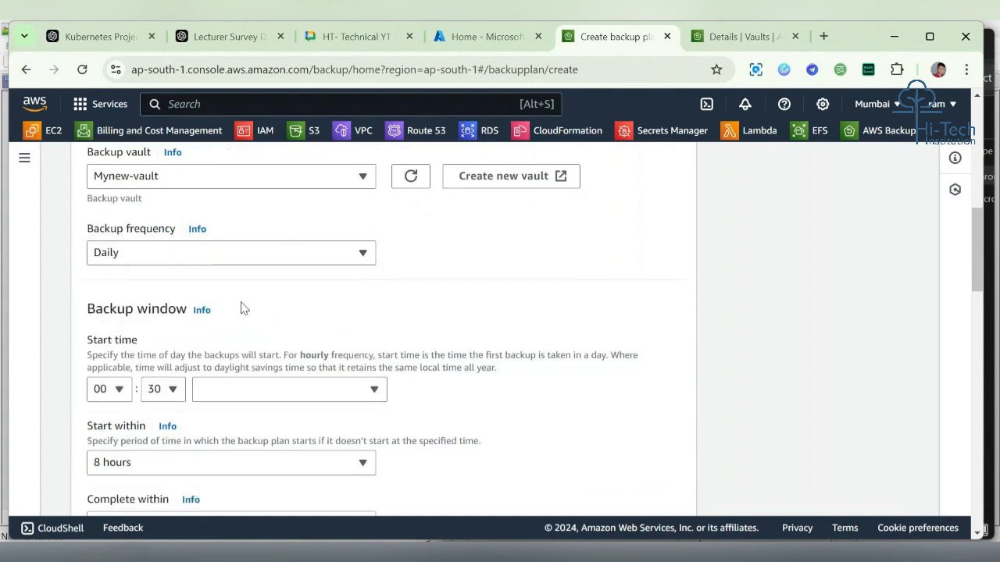
scroll(242, 307, up, 2)
drag(80, 324, 195, 328)
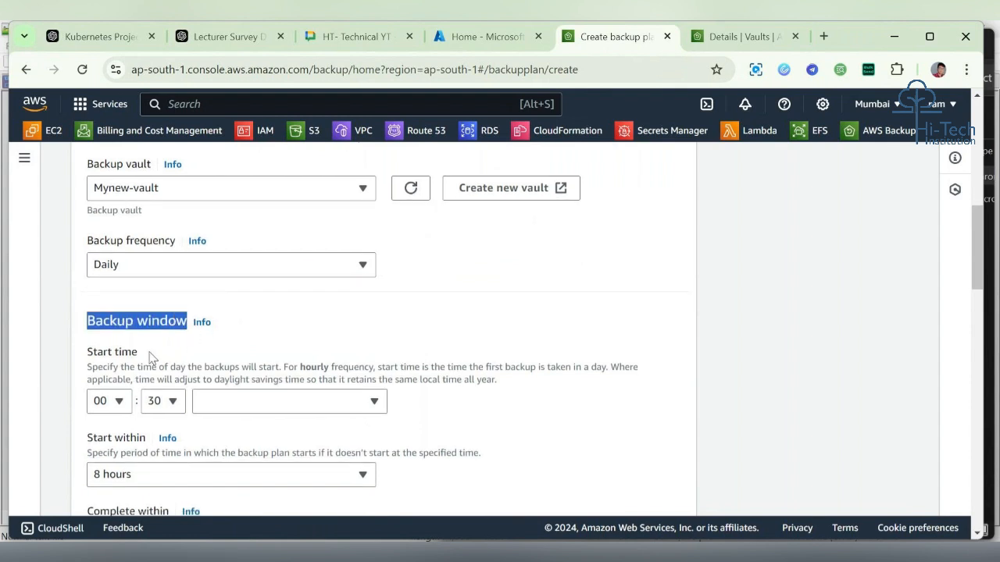
scroll(153, 357, down, 1)
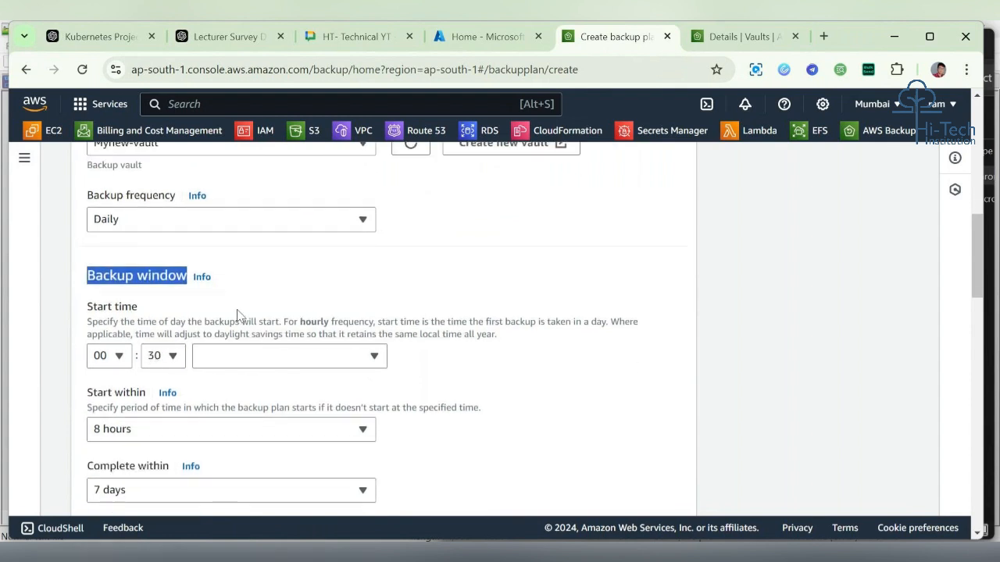
scroll(271, 299, up, 1)
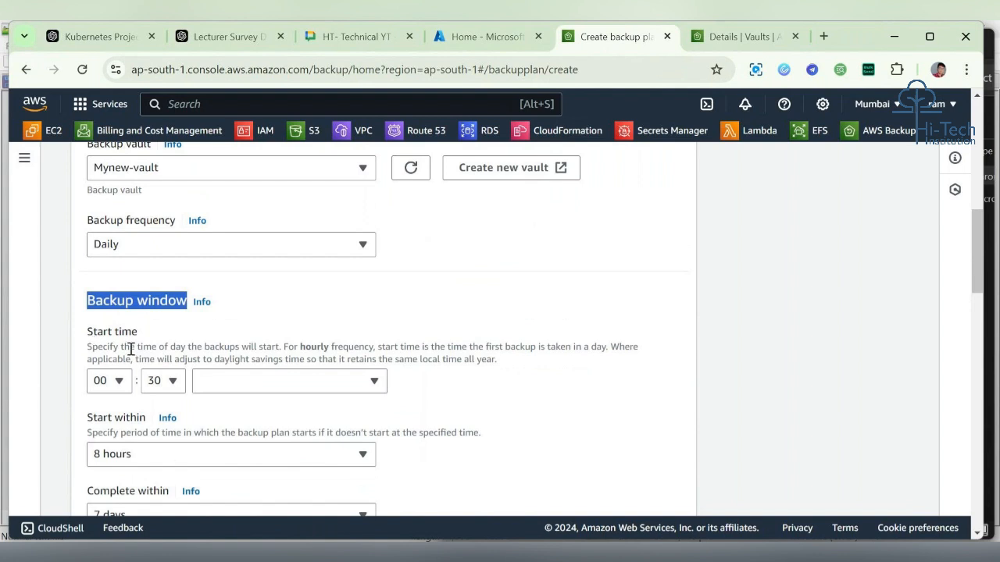
click(250, 382)
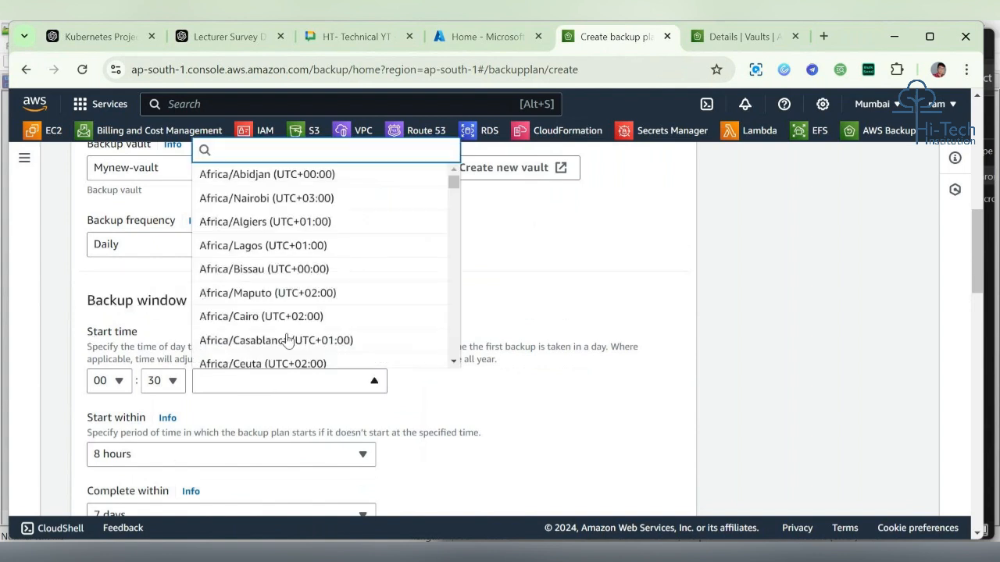
scroll(287, 338, down, 15)
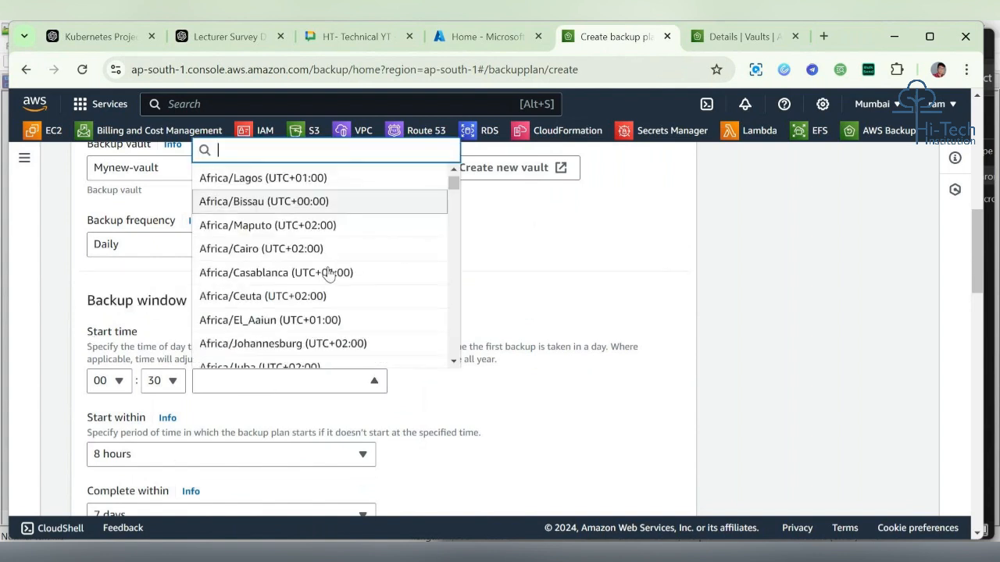
click(449, 397)
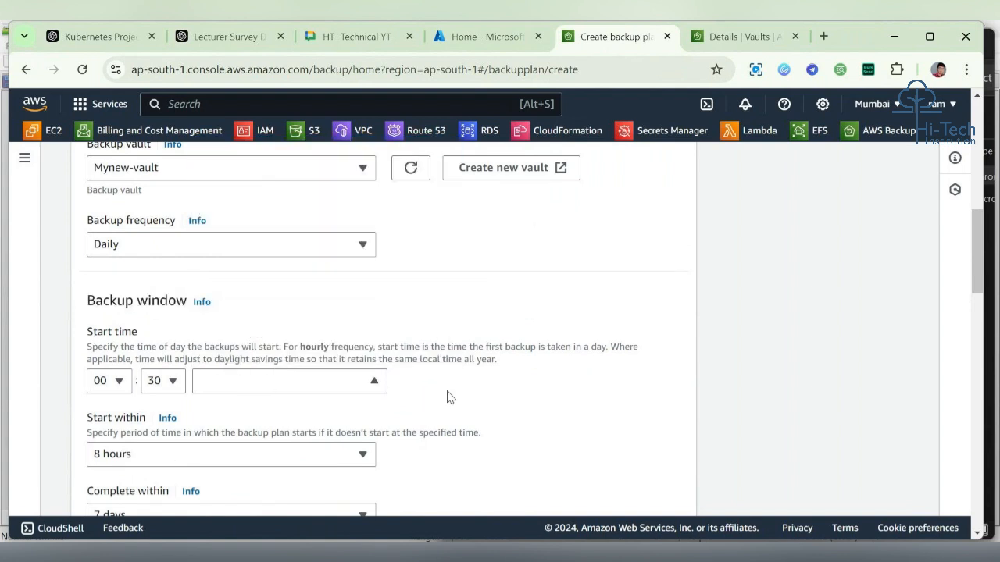
Step: Search the backup window's start-time time zone list for india
click(348, 391)
scroll(347, 272, down, 8)
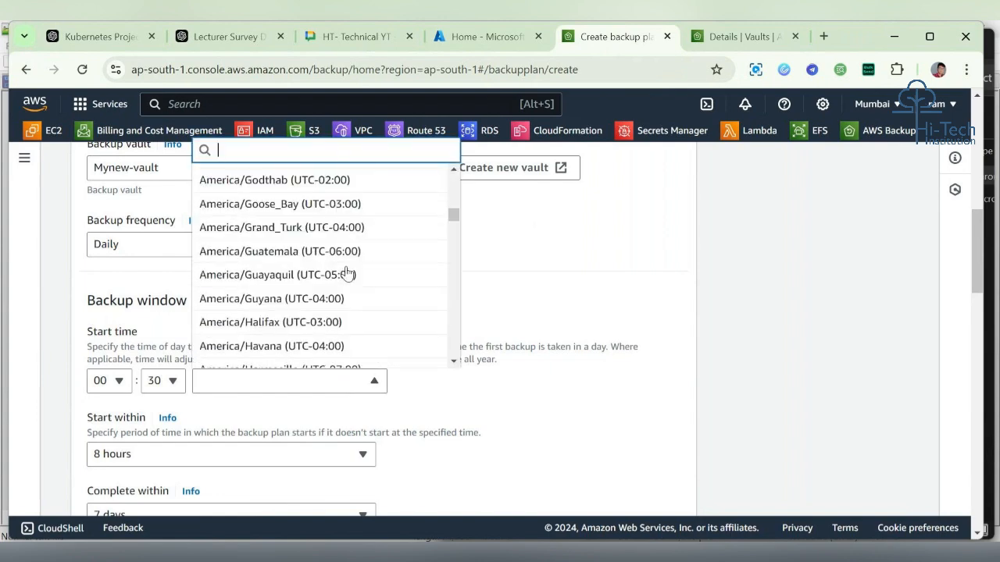
scroll(347, 271, down, 10)
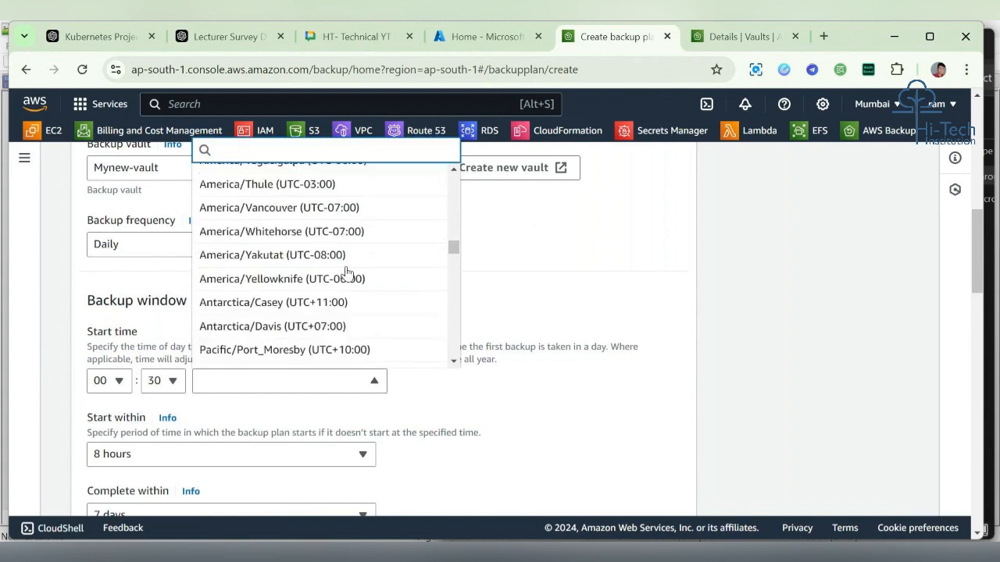
text(inda)
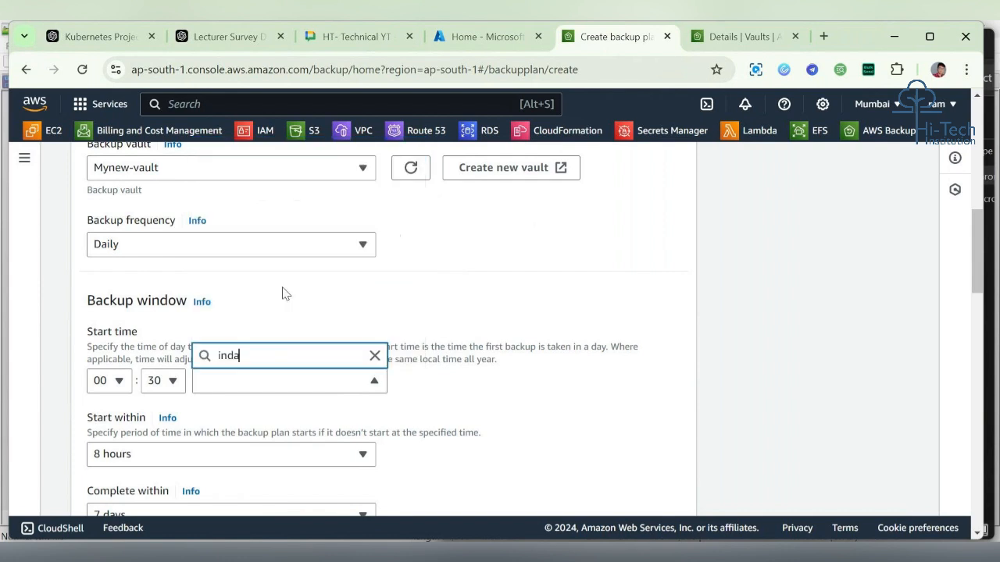
key(BackSpace)
text(ia)
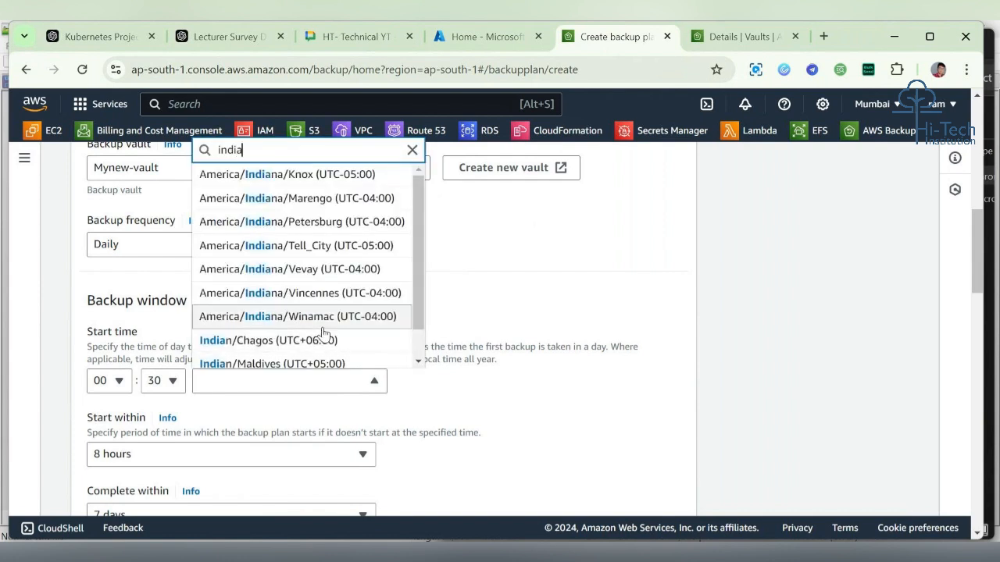
scroll(324, 333, down, 1)
scroll(324, 333, down, 1)
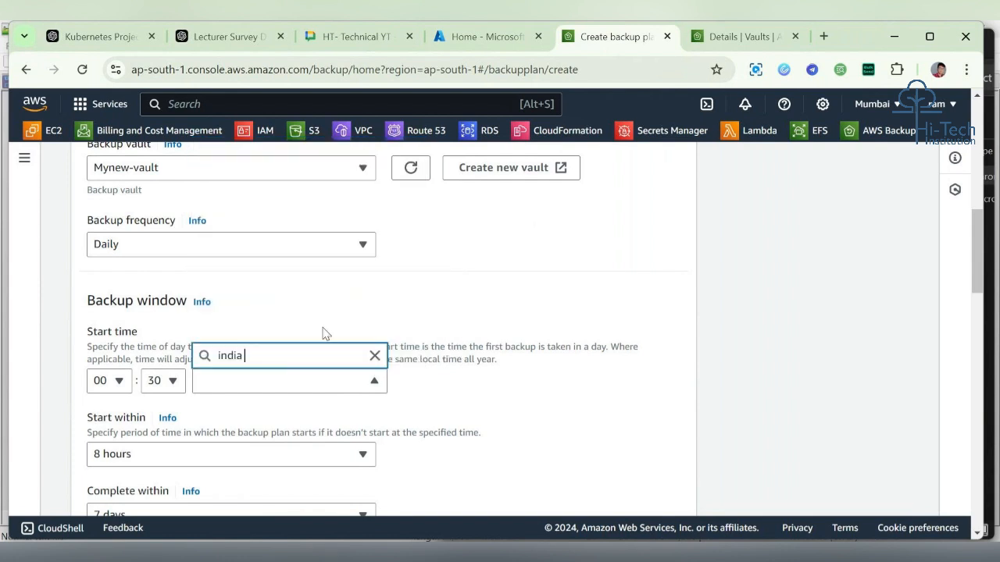
key(BackSpace)
scroll(323, 335, down, 1)
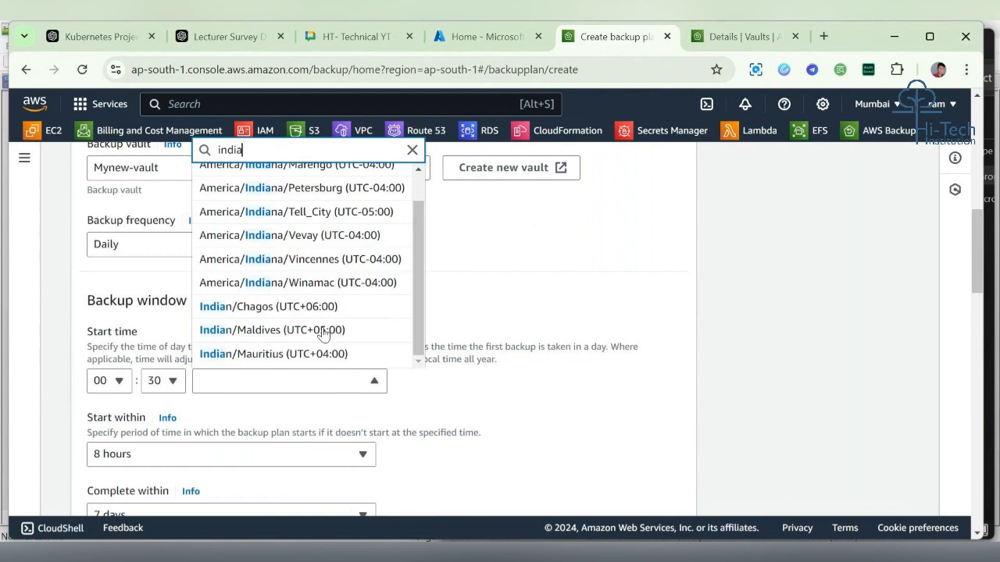
scroll(317, 299, up, 1)
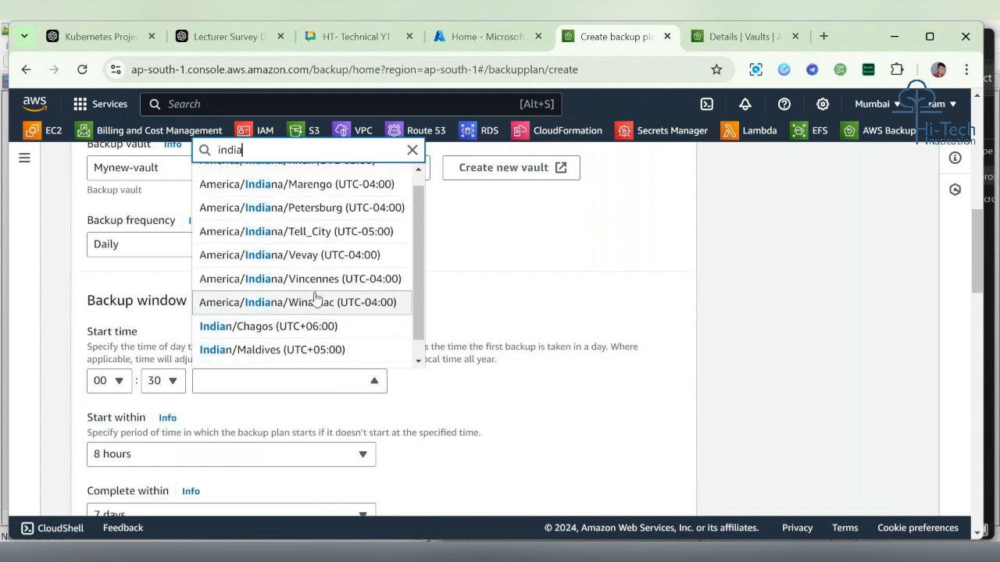
drag(420, 253, 416, 203)
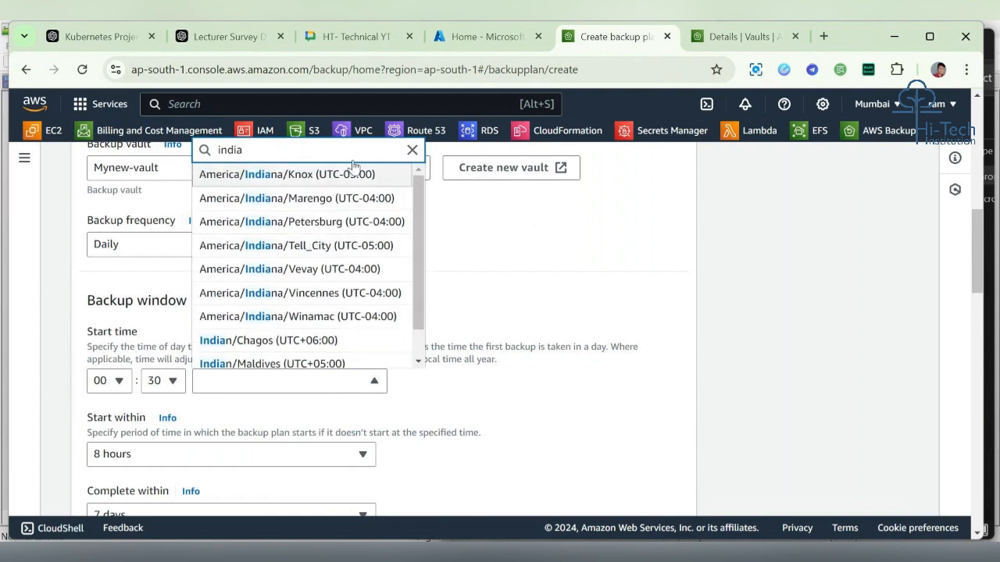
Step: Search the start-time time zone list for che, then clear the search text
key(BackSpace)
key(BackSpace)
key(BackSpace)
key(BackSpace)
key(BackSpace)
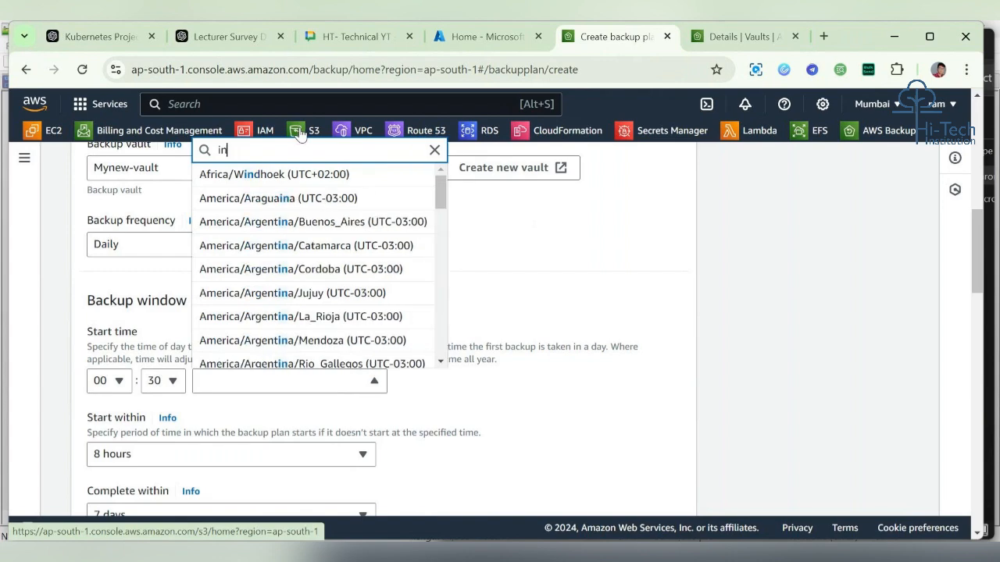
text(che)
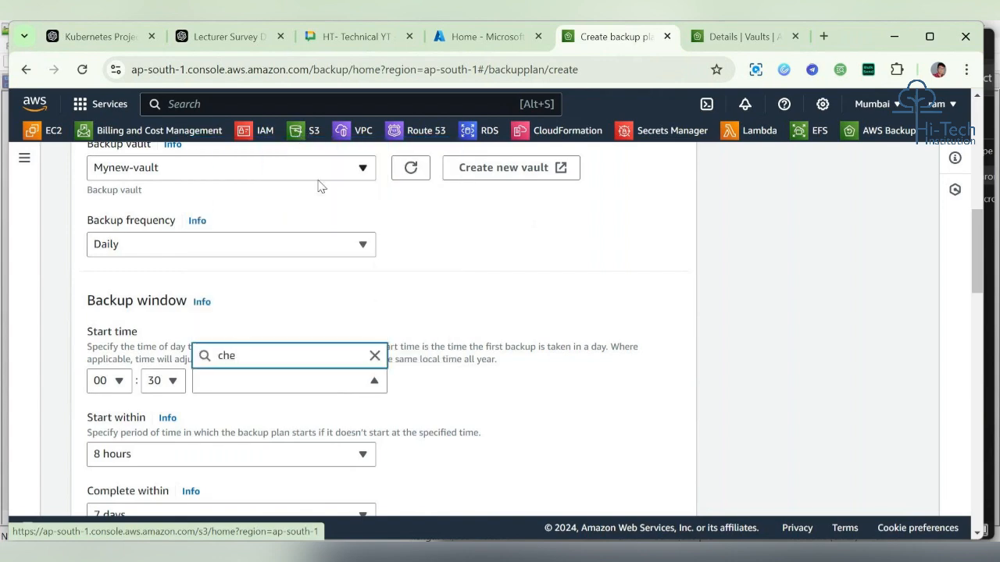
key(BackSpace)
key(BackSpace)
key(BackSpace)
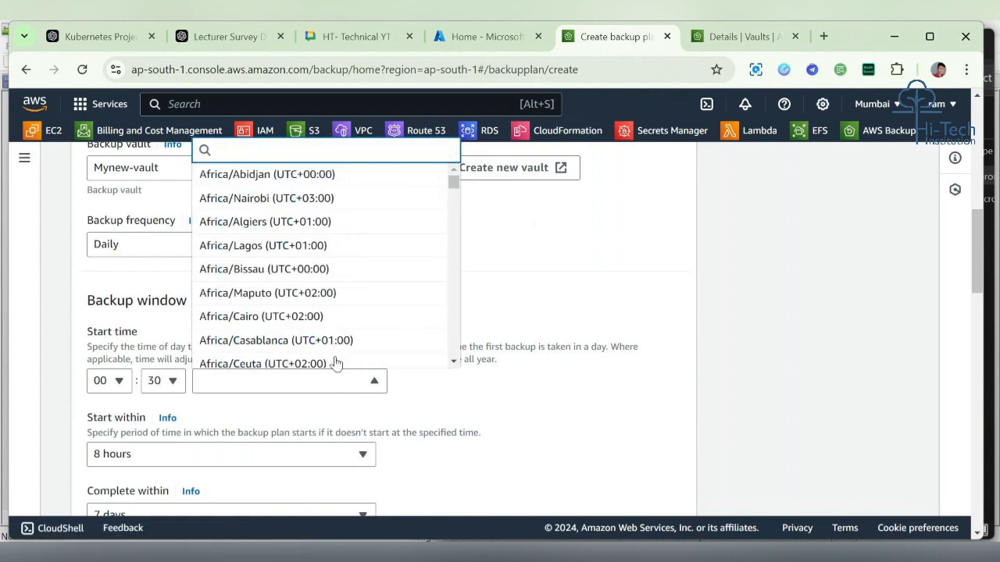
Step: Scroll through the unfiltered time zone list looking for an Indian time zone
scroll(375, 327, down, 15)
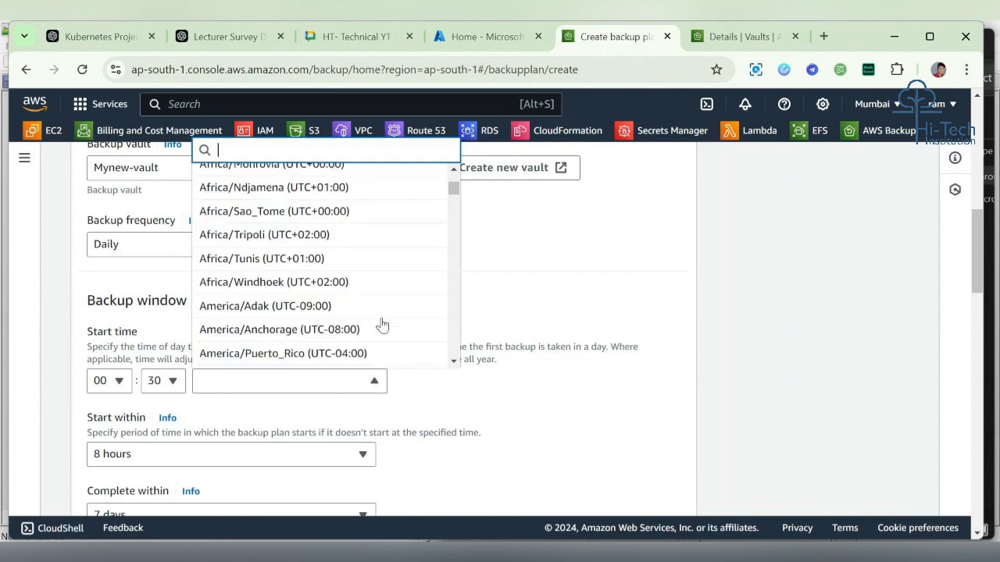
scroll(381, 324, down, 15)
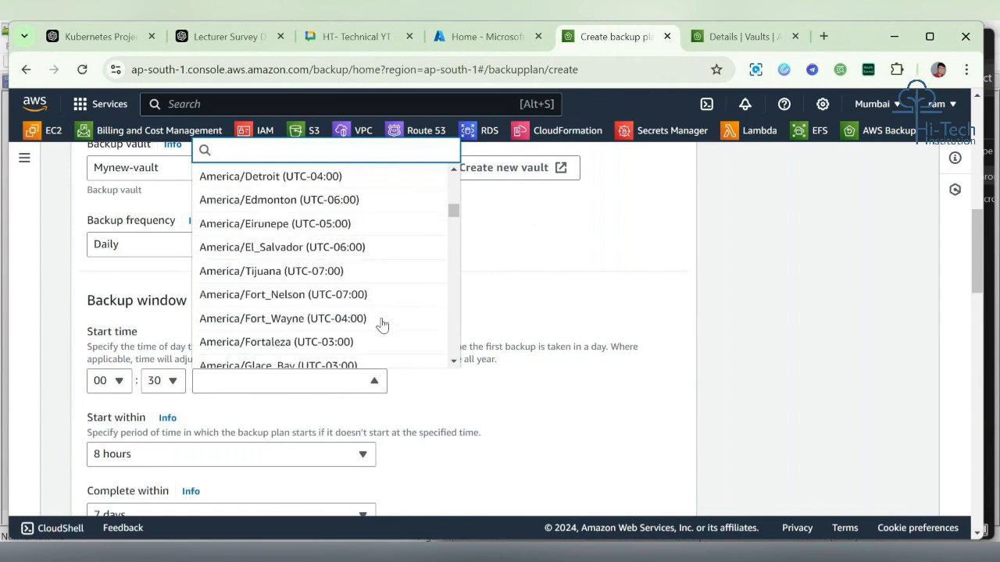
scroll(382, 324, down, 15)
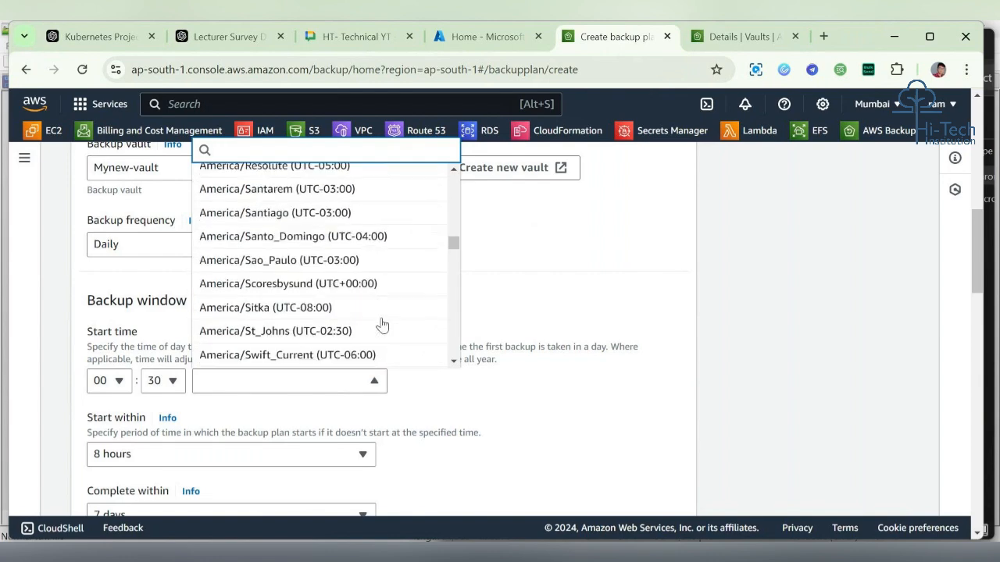
scroll(382, 324, down, 5)
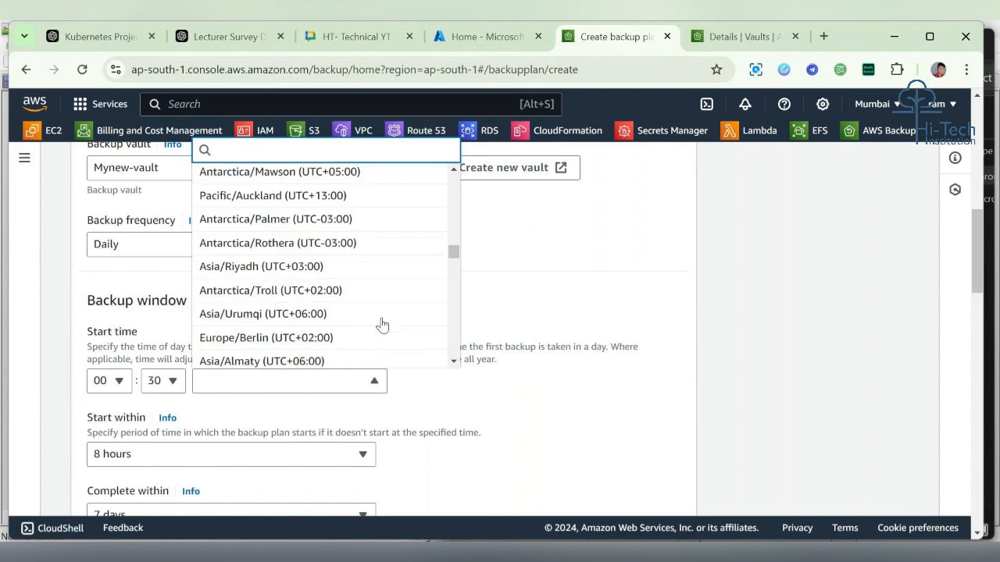
scroll(382, 324, up, 1)
scroll(382, 324, down, 4)
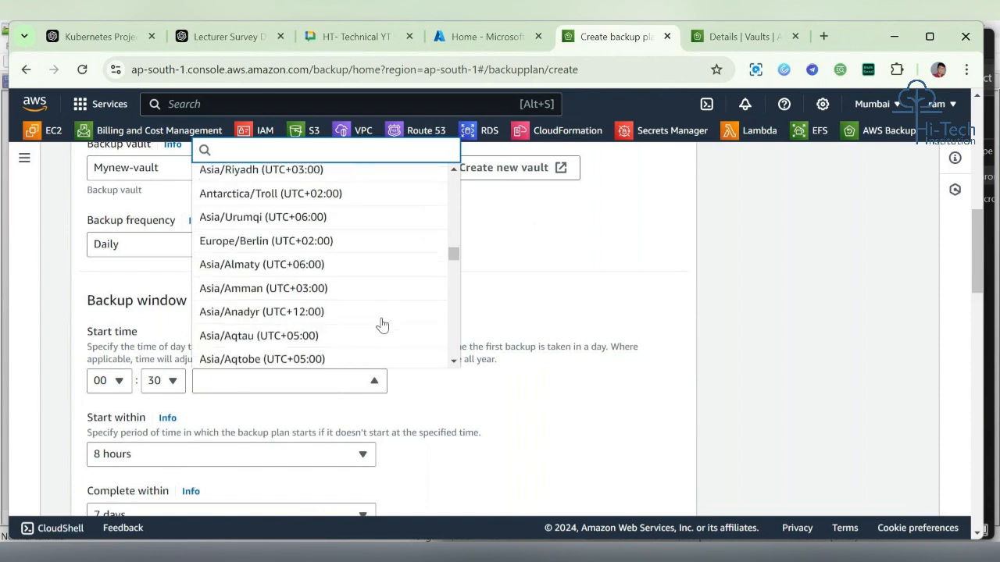
scroll(382, 324, down, 6)
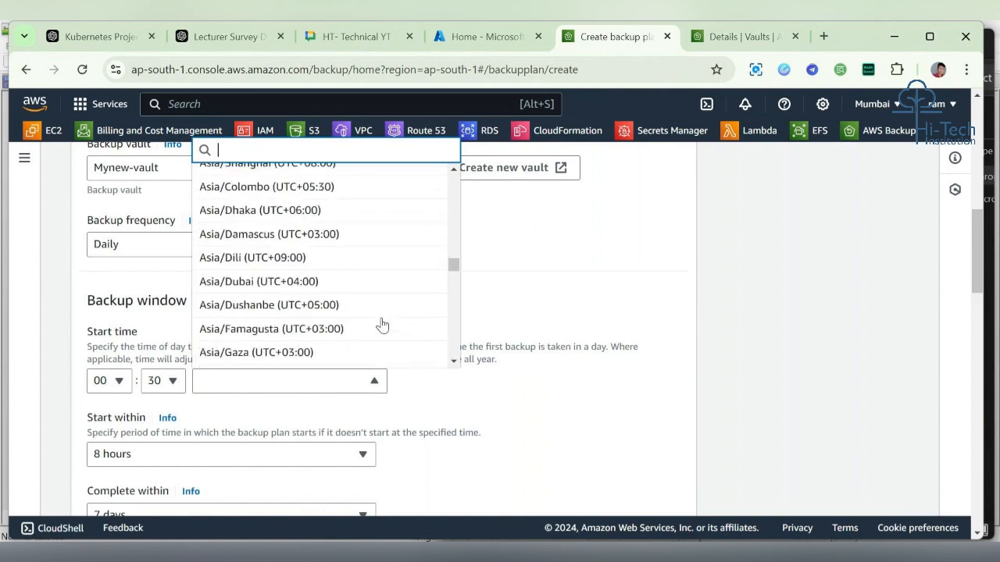
scroll(382, 324, down, 6)
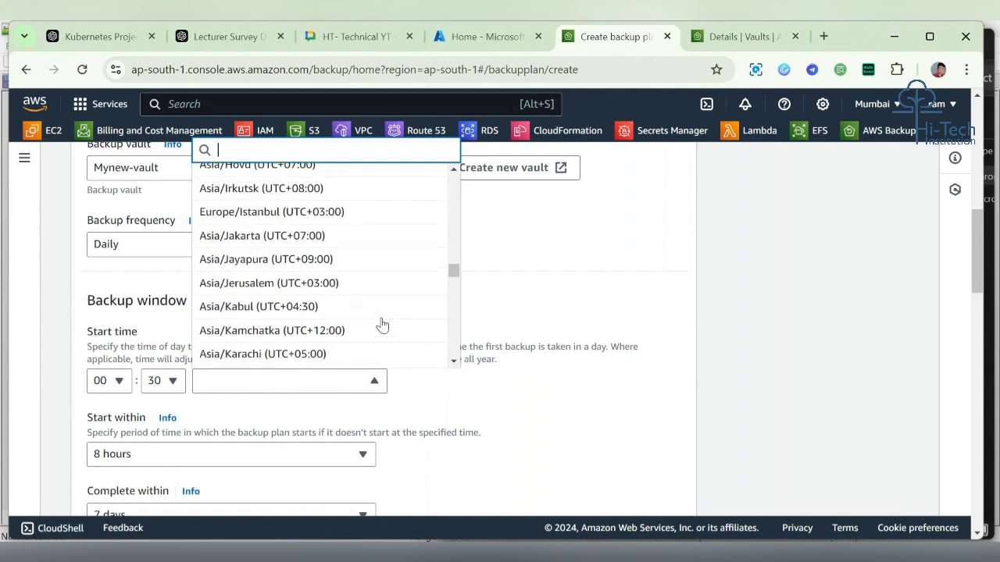
scroll(381, 324, down, 1)
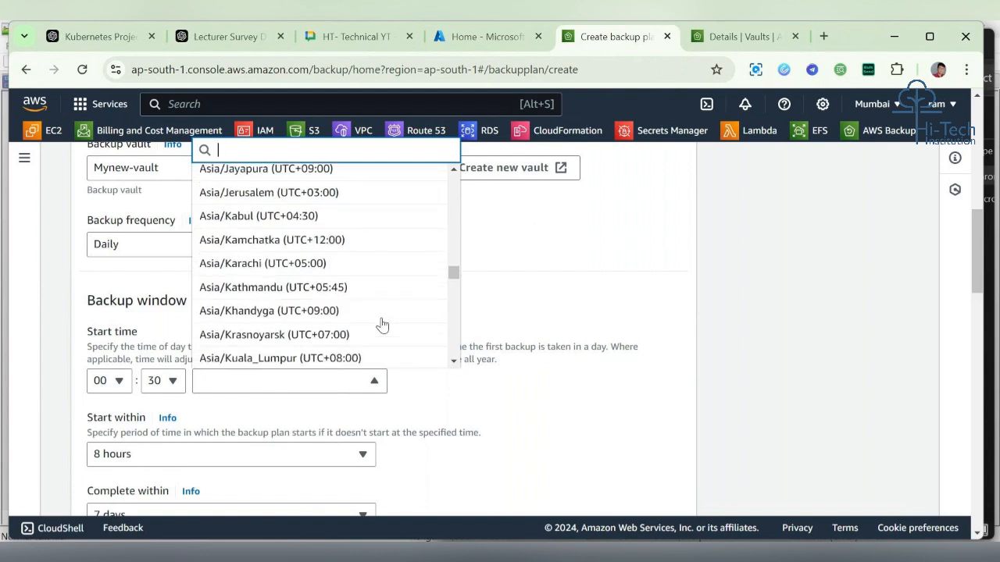
scroll(382, 324, down, 2)
scroll(382, 324, down, 5)
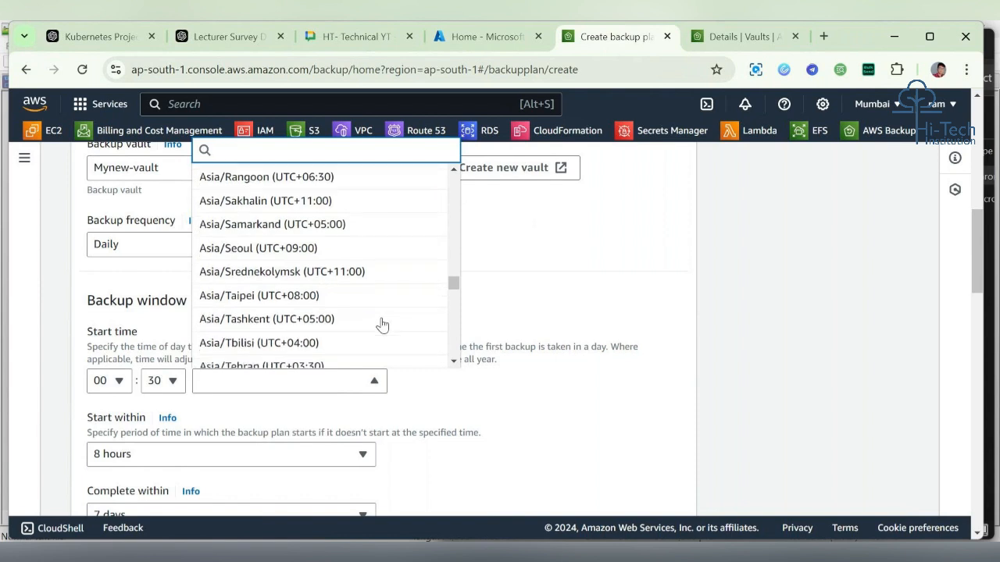
scroll(382, 324, down, 1)
scroll(381, 324, down, 2)
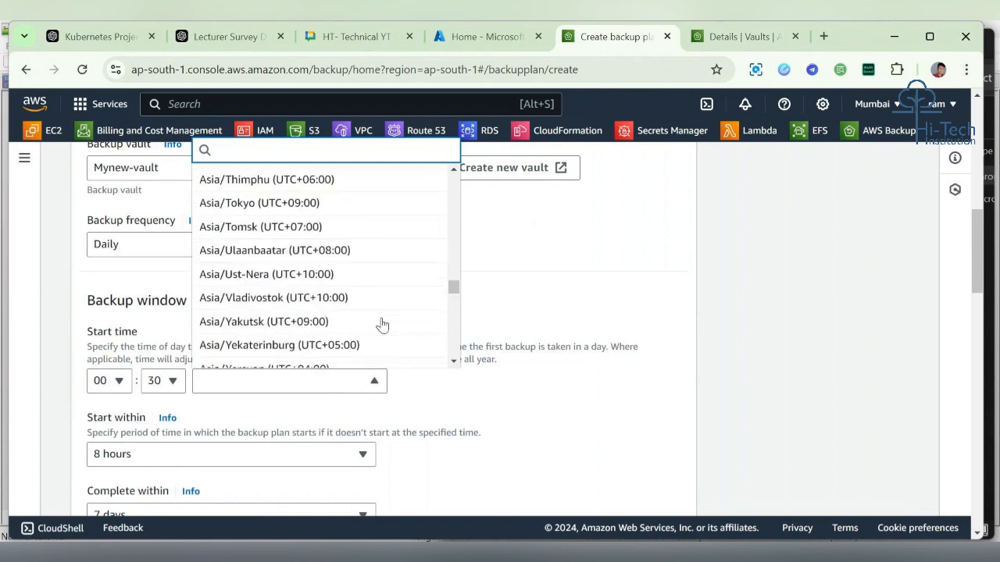
scroll(382, 324, down, 2)
scroll(381, 324, down, 4)
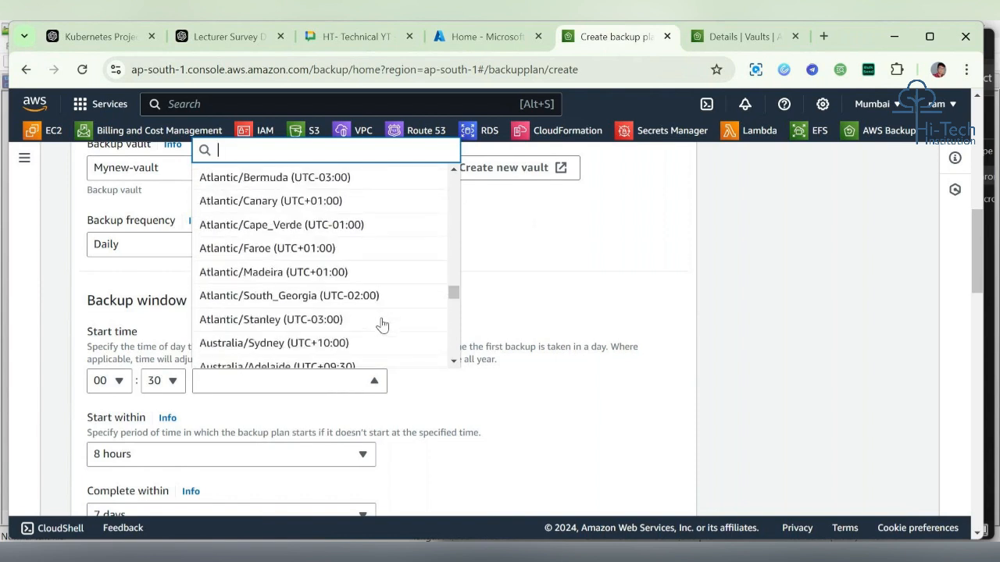
scroll(382, 324, down, 6)
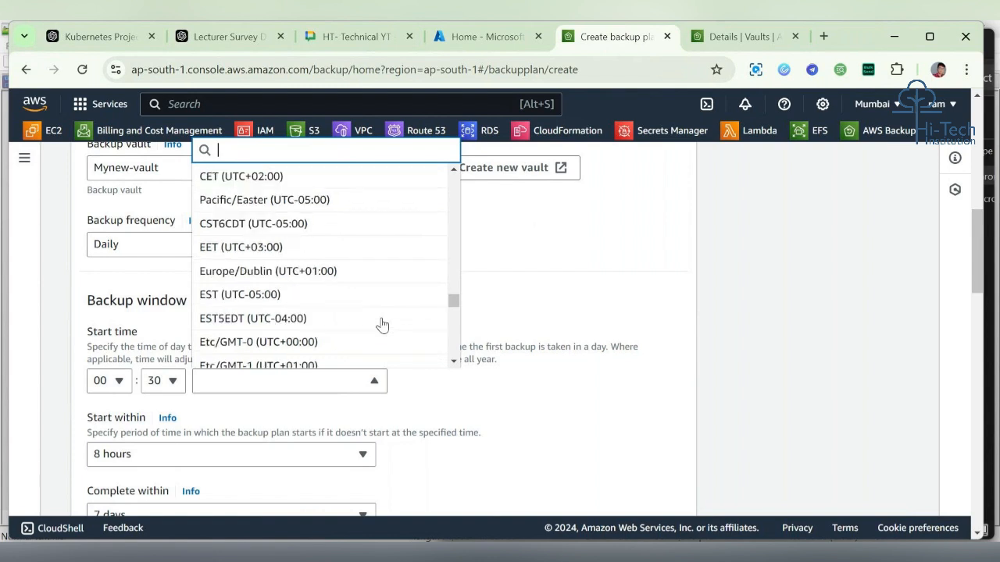
Step: Search the time zone list for mu, then clear the search field
text(m)
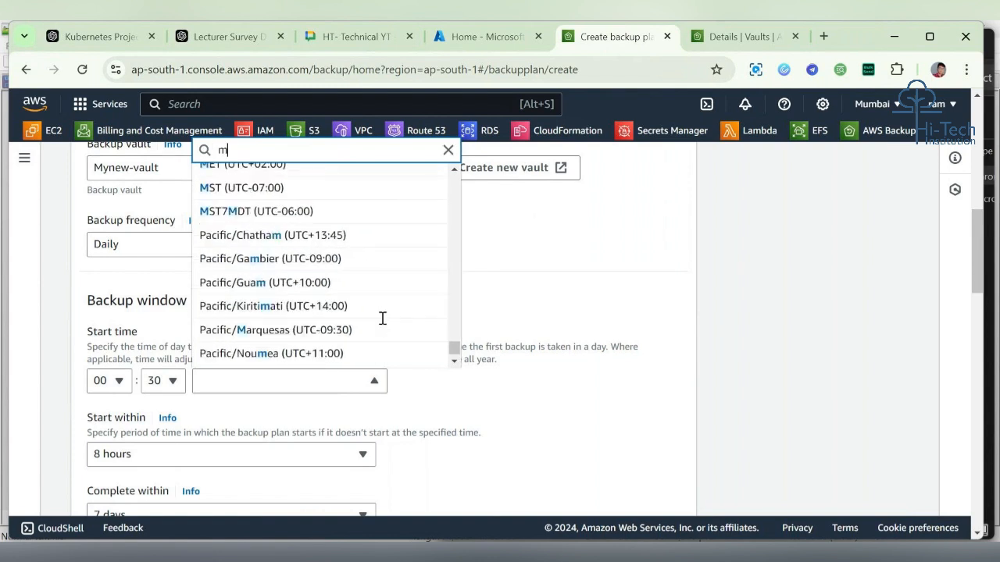
text(um)
key(BackSpace)
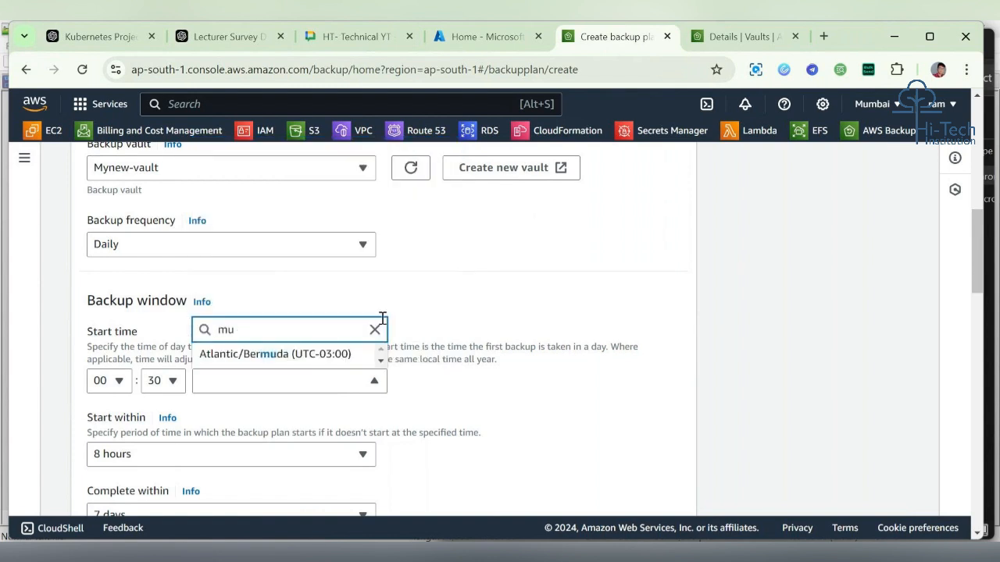
click(381, 325)
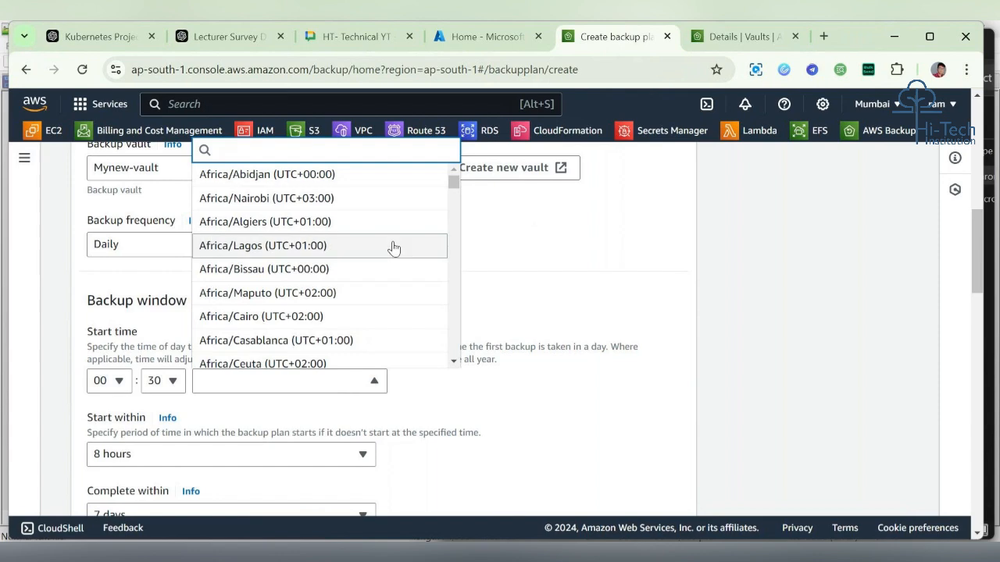
Step: Browse the full time zone list again down to the Asia time zones
scroll(393, 249, up, 6)
scroll(395, 247, down, 6)
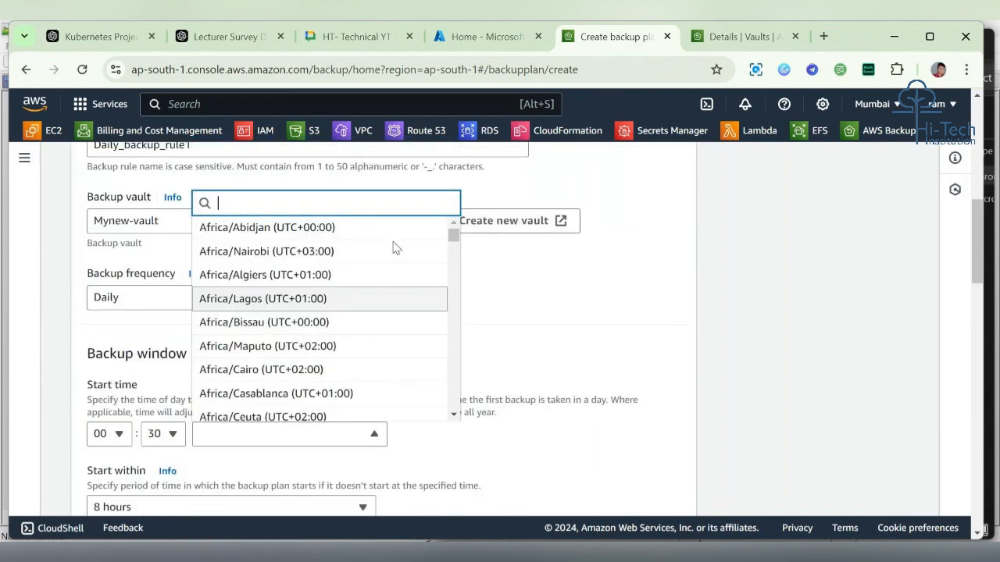
scroll(393, 242, up, 2)
scroll(375, 273, down, 2)
scroll(304, 408, down, 10)
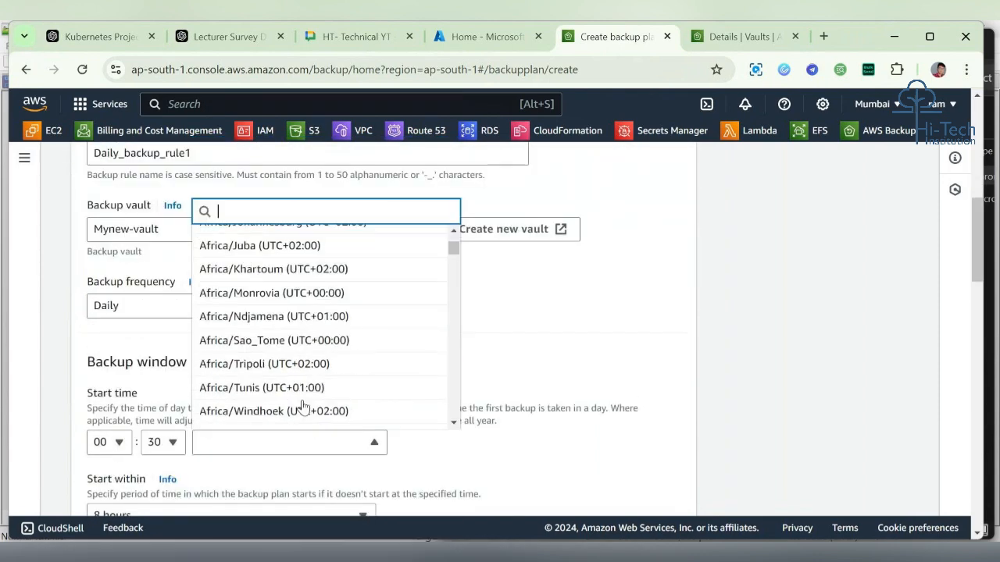
scroll(304, 406, down, 11)
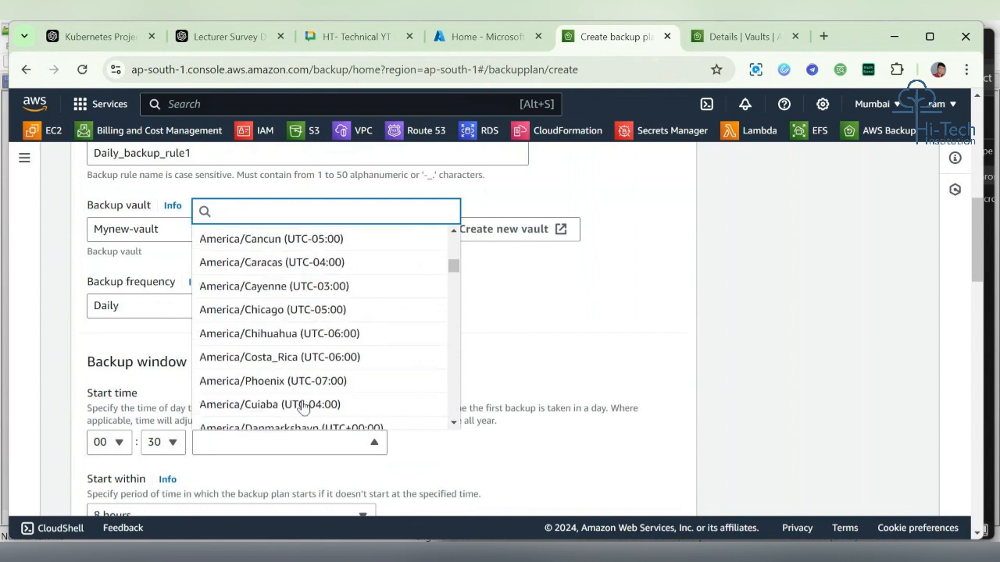
scroll(303, 406, down, 6)
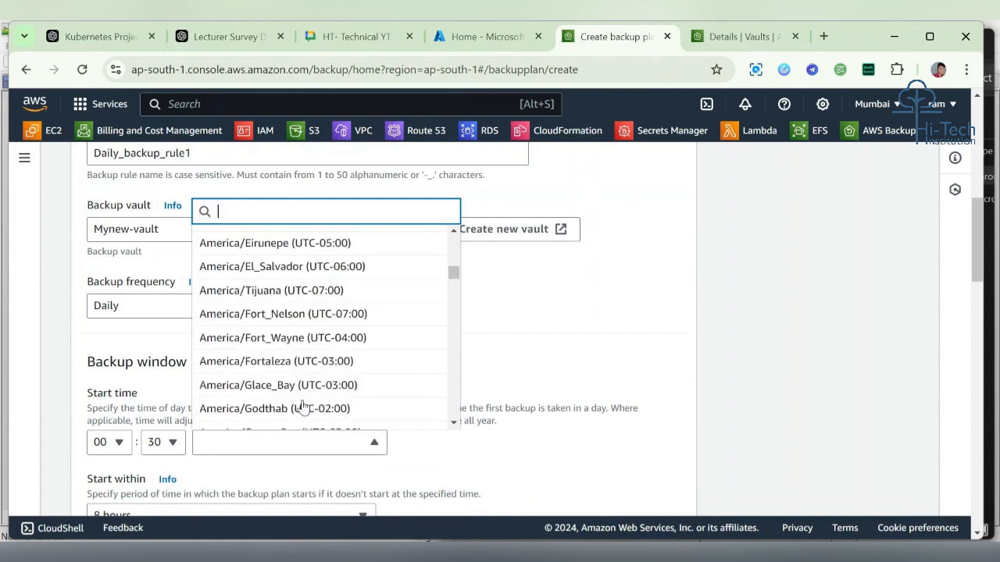
scroll(308, 397, up, 15)
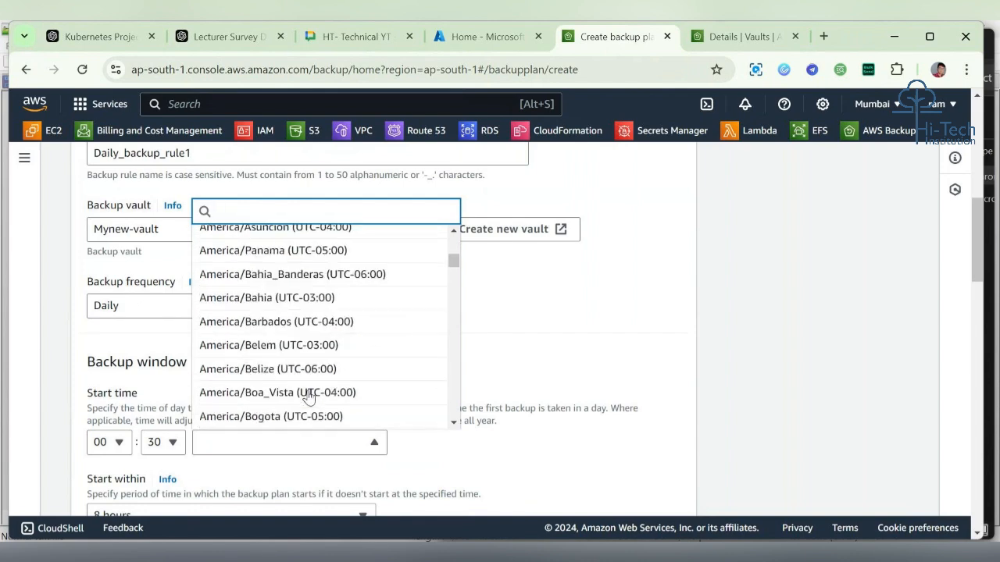
scroll(309, 397, down, 14)
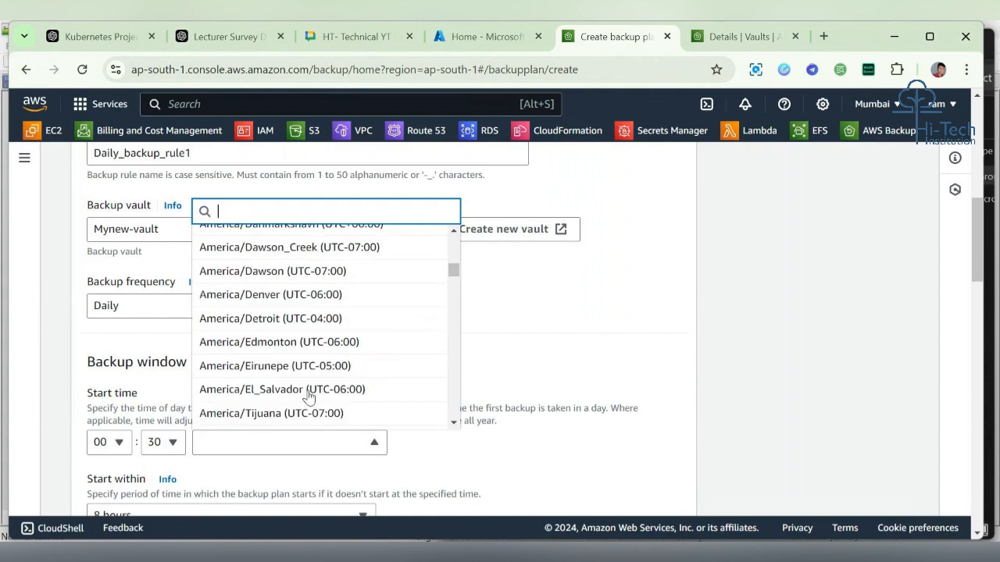
scroll(309, 397, down, 5)
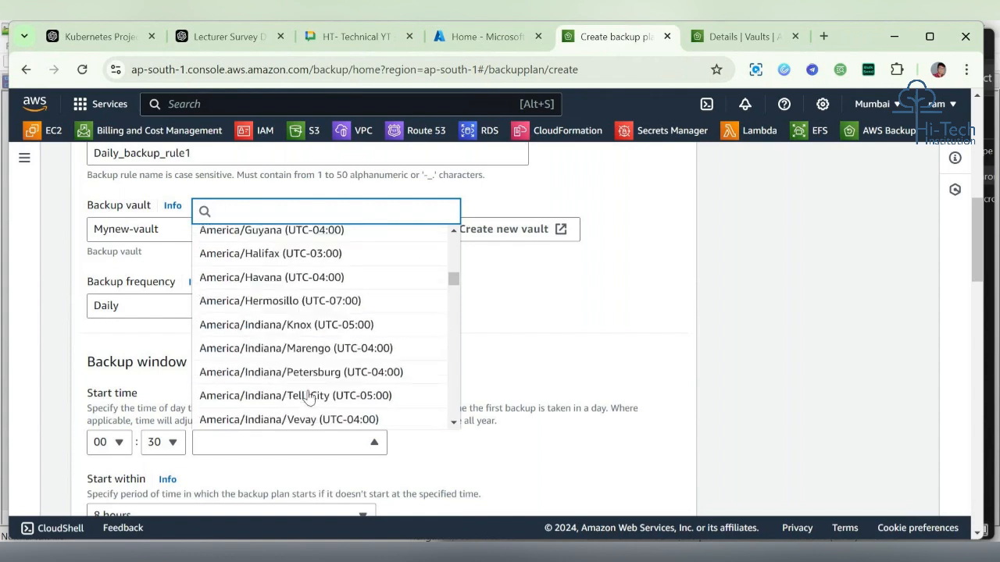
scroll(332, 391, down, 1)
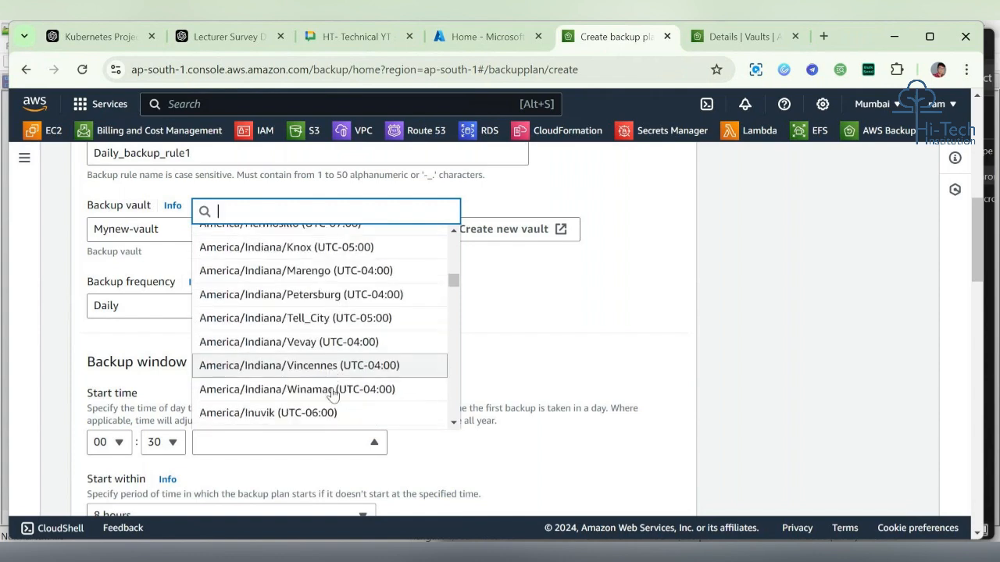
scroll(332, 395, down, 7)
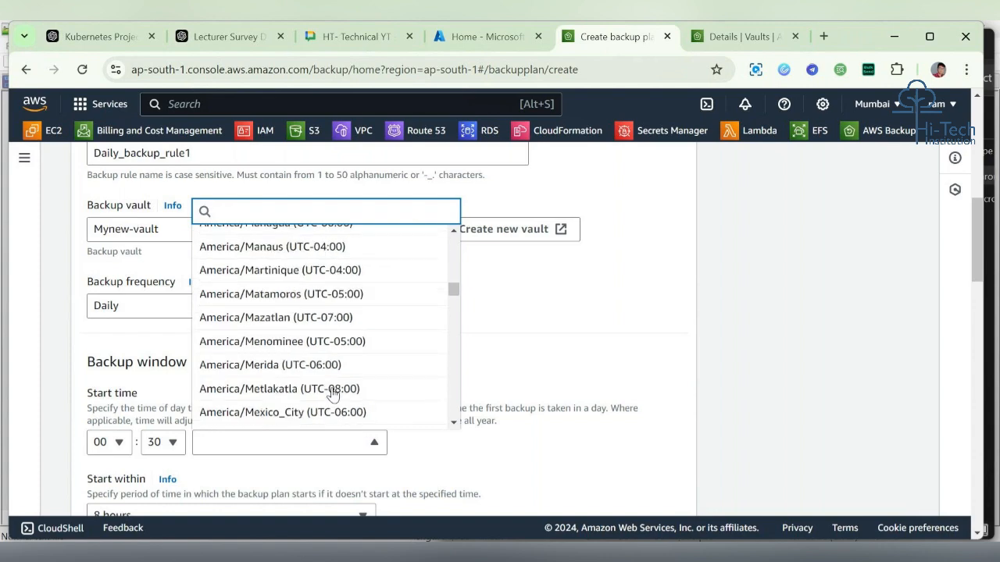
scroll(332, 395, down, 5)
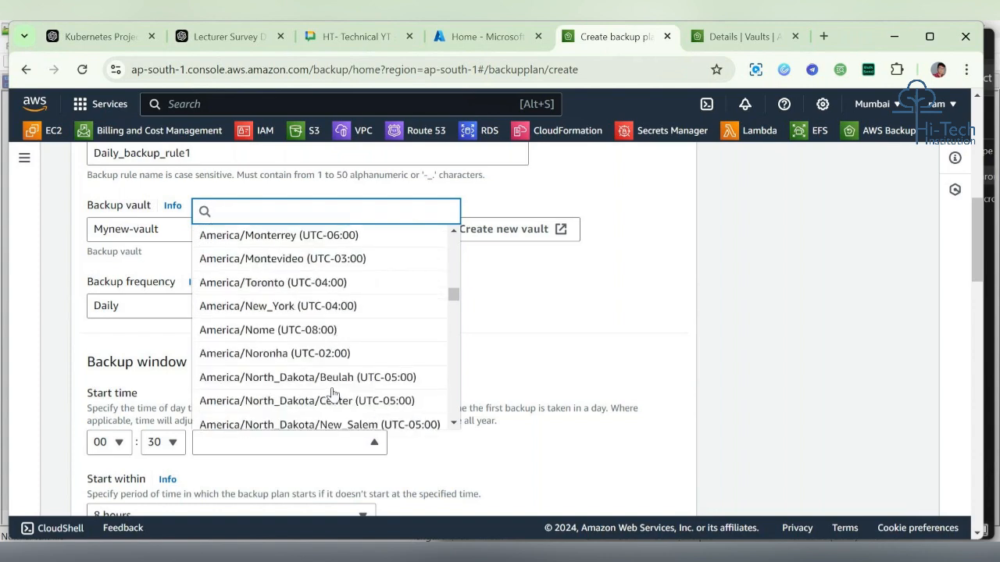
scroll(328, 393, up, 2)
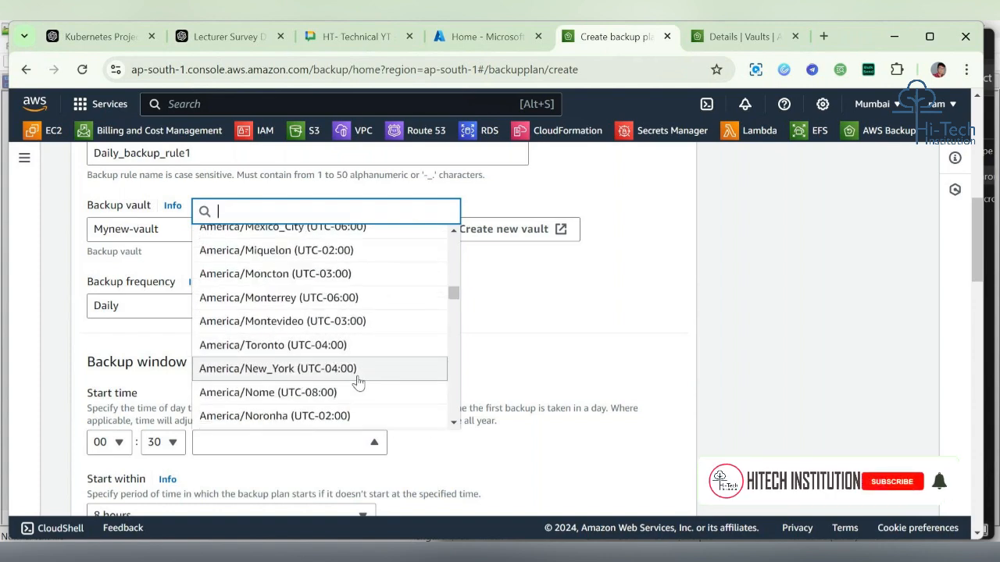
scroll(358, 381, down, 5)
scroll(358, 380, down, 5)
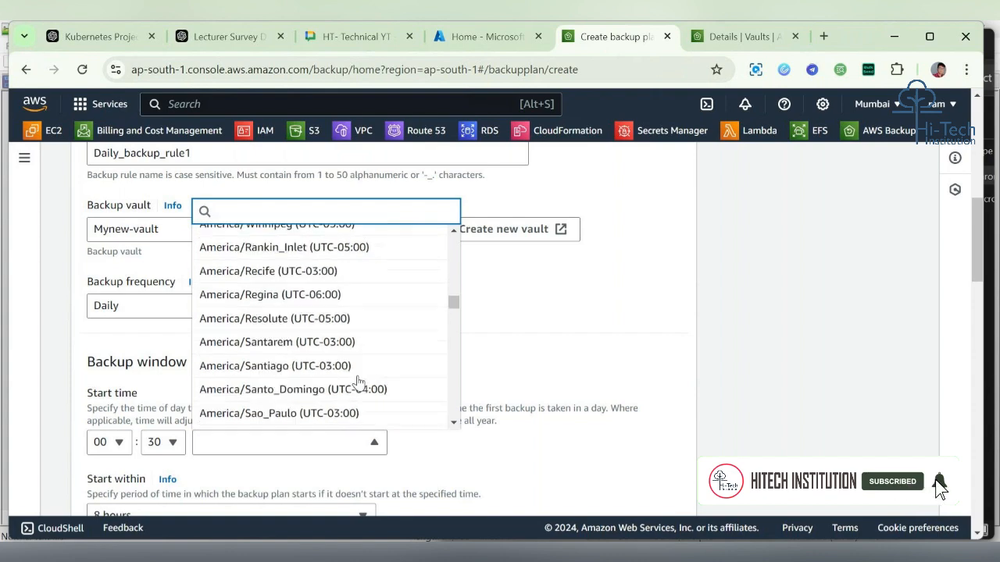
scroll(358, 380, down, 8)
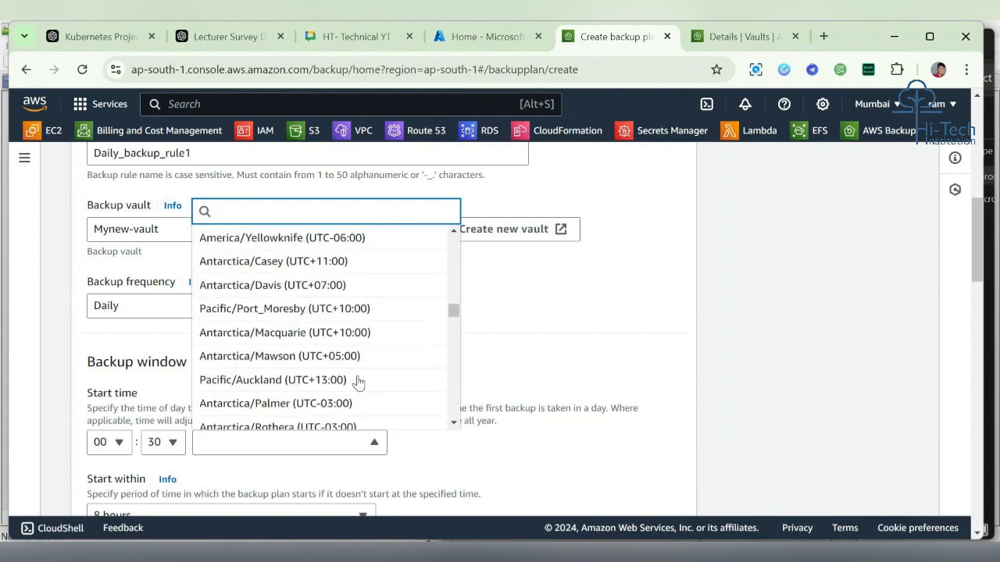
scroll(358, 381, down, 1)
scroll(358, 382, up, 2)
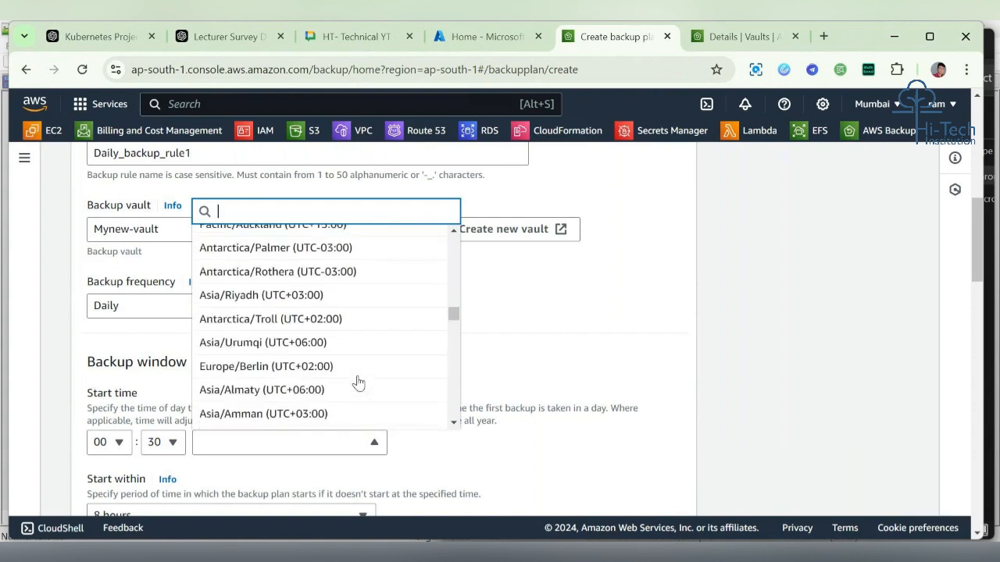
scroll(357, 382, down, 5)
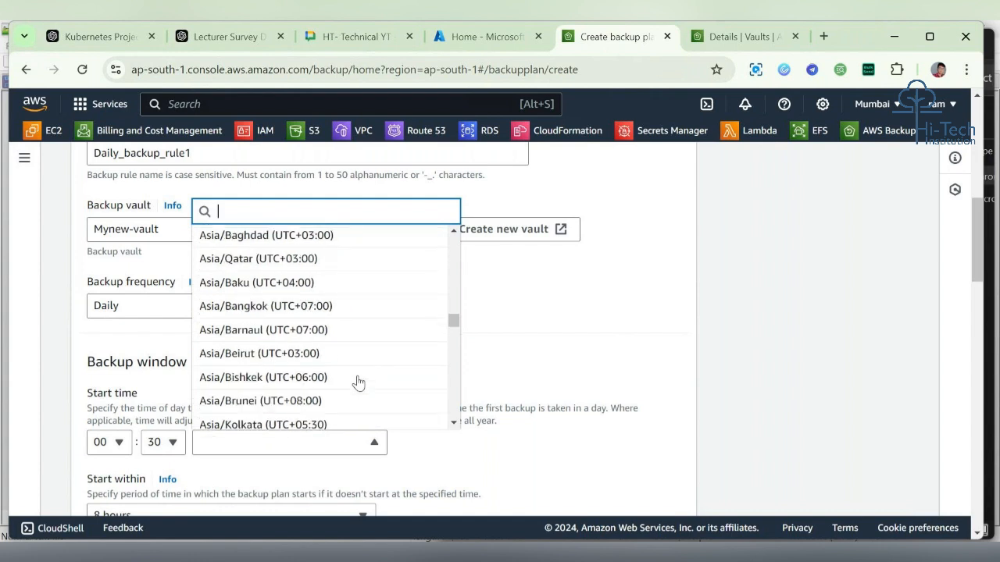
scroll(358, 382, down, 2)
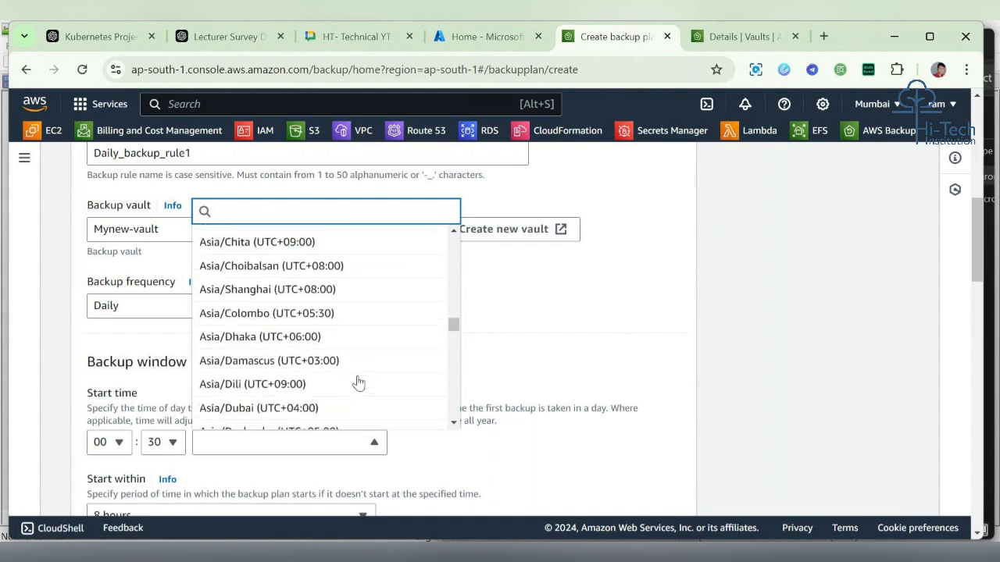
scroll(358, 382, up, 1)
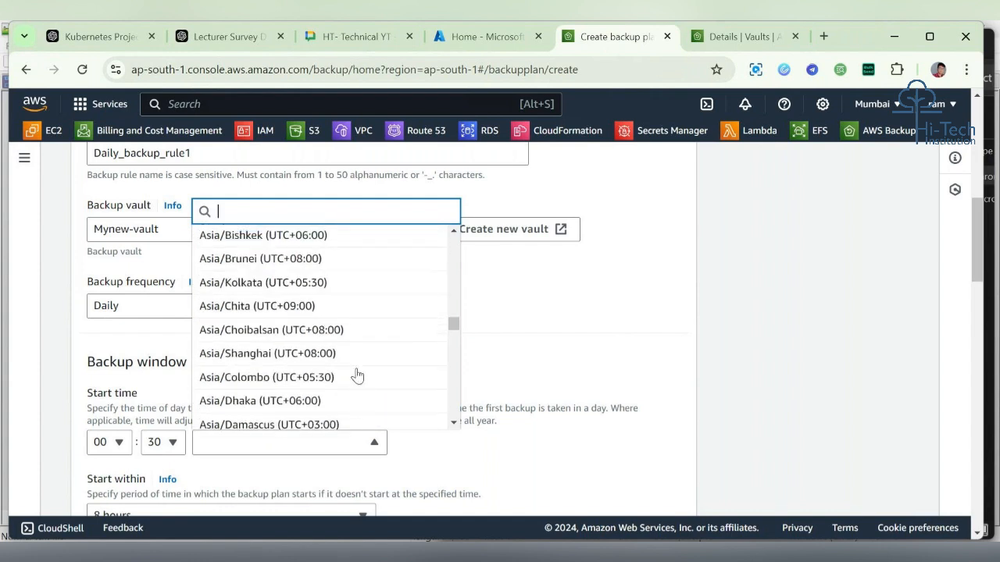
Step: Set the backup start time to 13:25 in the Asia/Kolkata (UTC+05:30) time zone
click(346, 283)
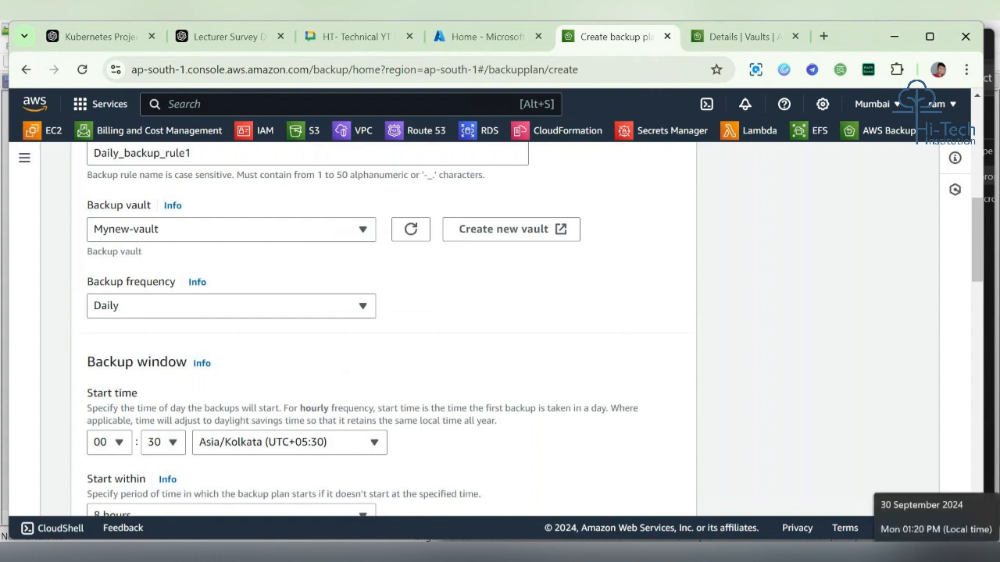
click(117, 444)
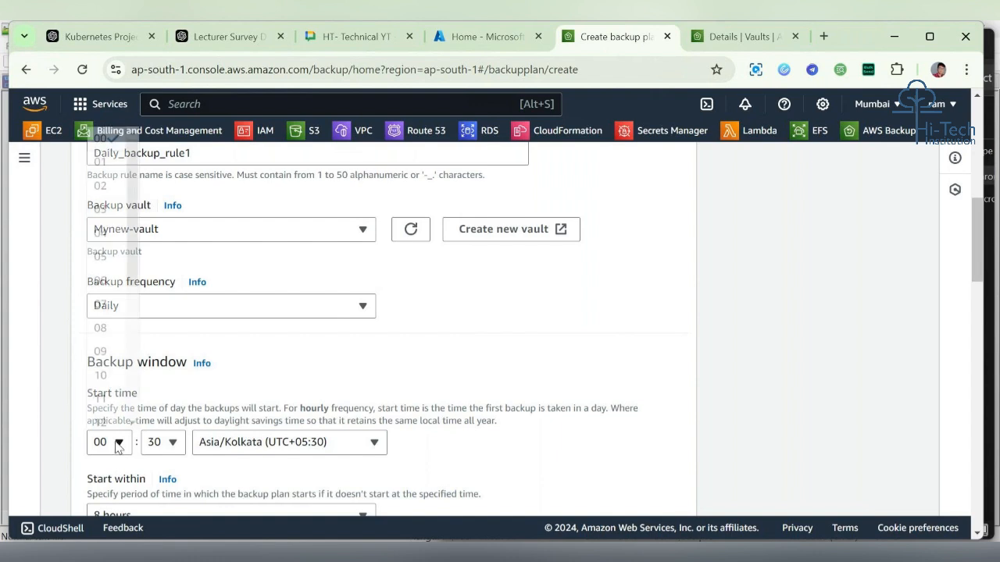
scroll(109, 346, down, 4)
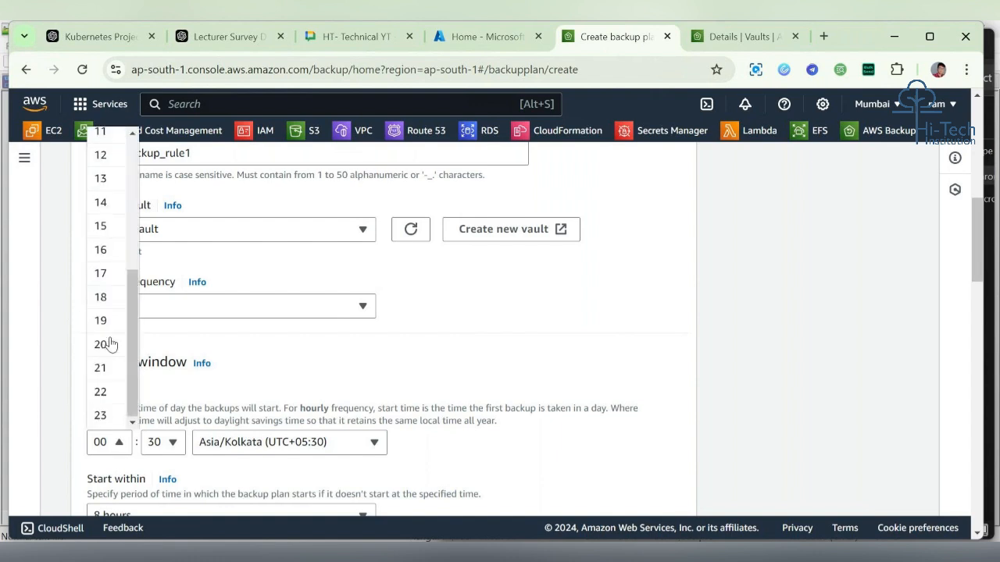
scroll(114, 266, up, 2)
scroll(112, 249, up, 1)
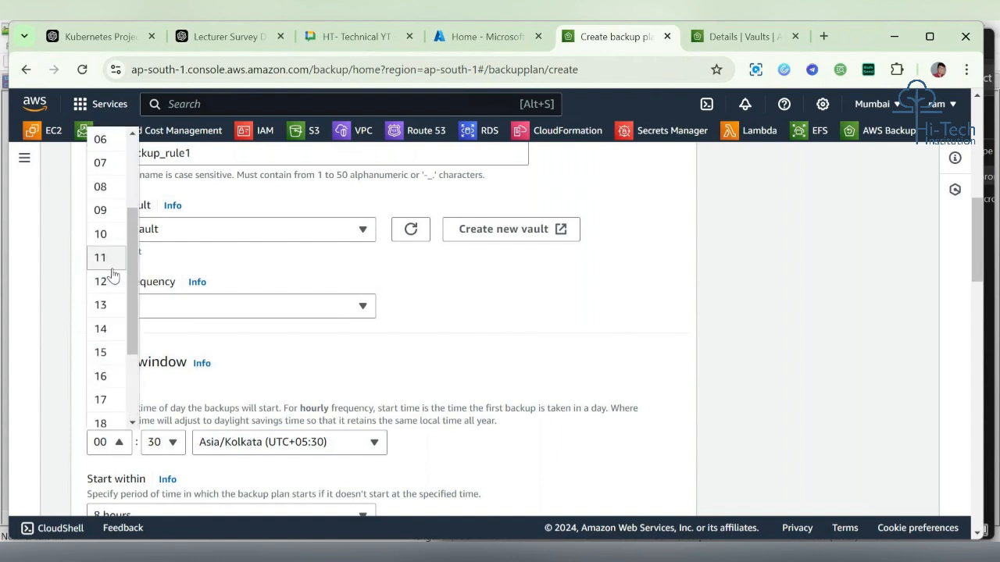
click(113, 312)
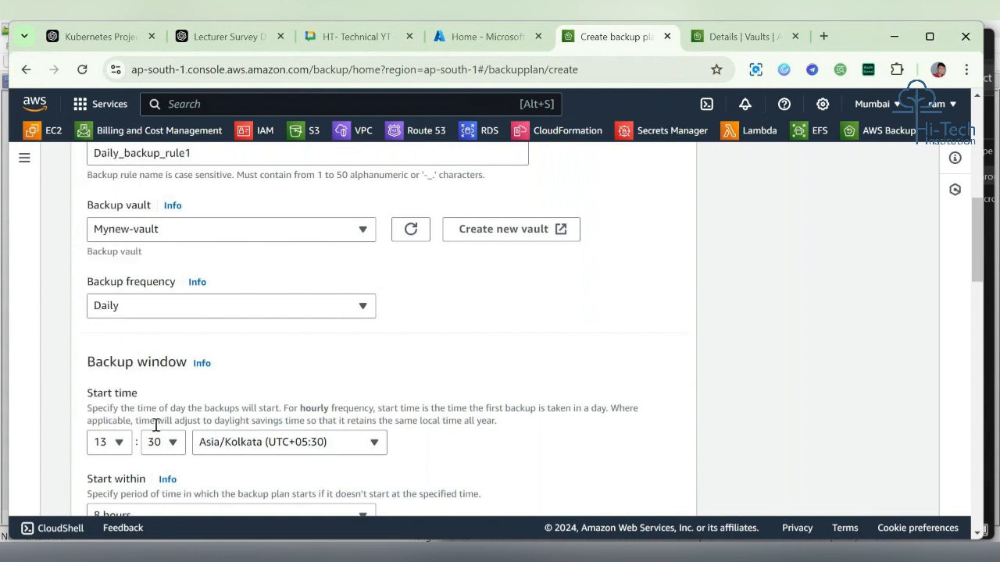
click(175, 446)
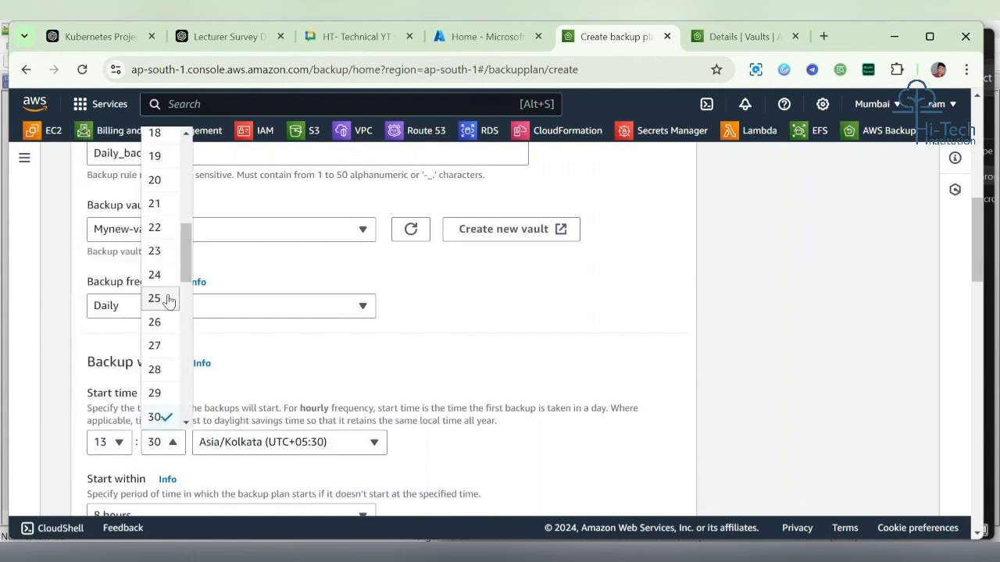
click(168, 301)
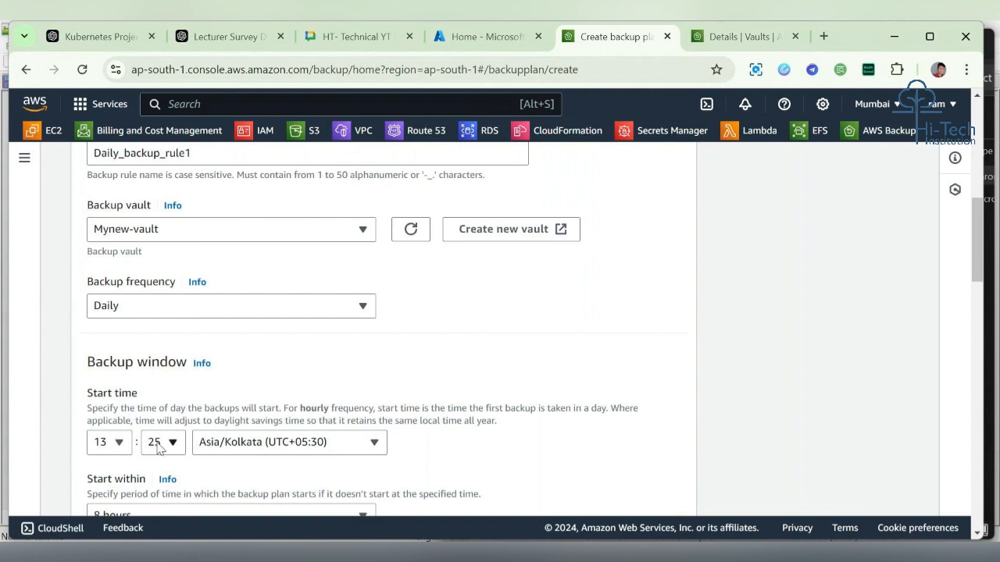
Step: Set the backup window's Start within period to 1 hour
scroll(458, 386, down, 3)
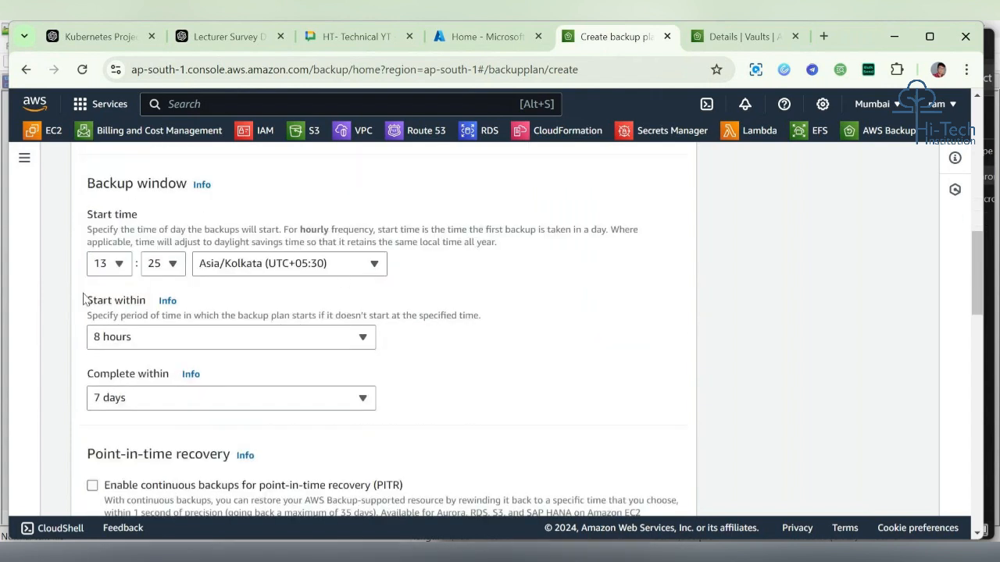
drag(83, 300, 145, 301)
click(150, 342)
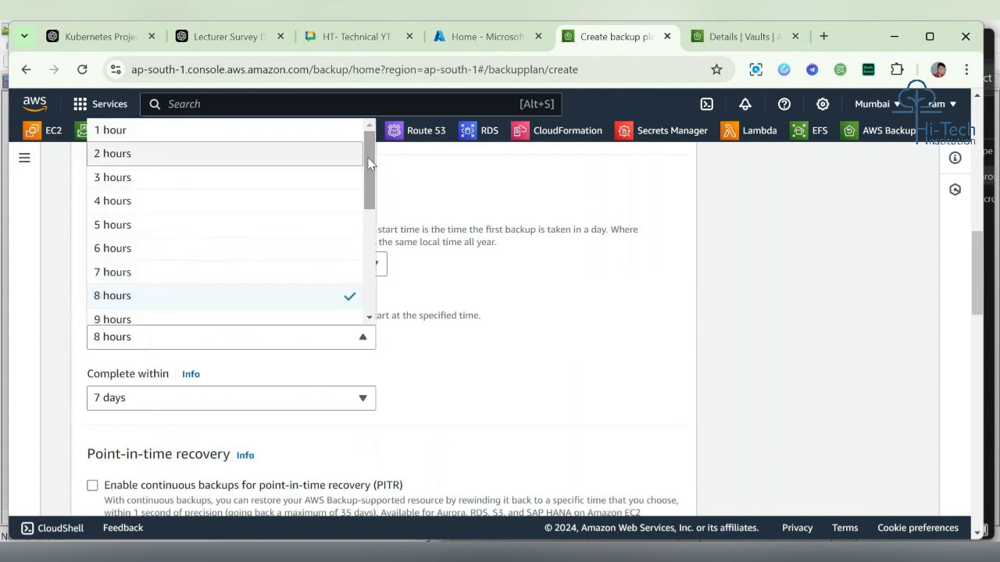
drag(367, 166, 357, 129)
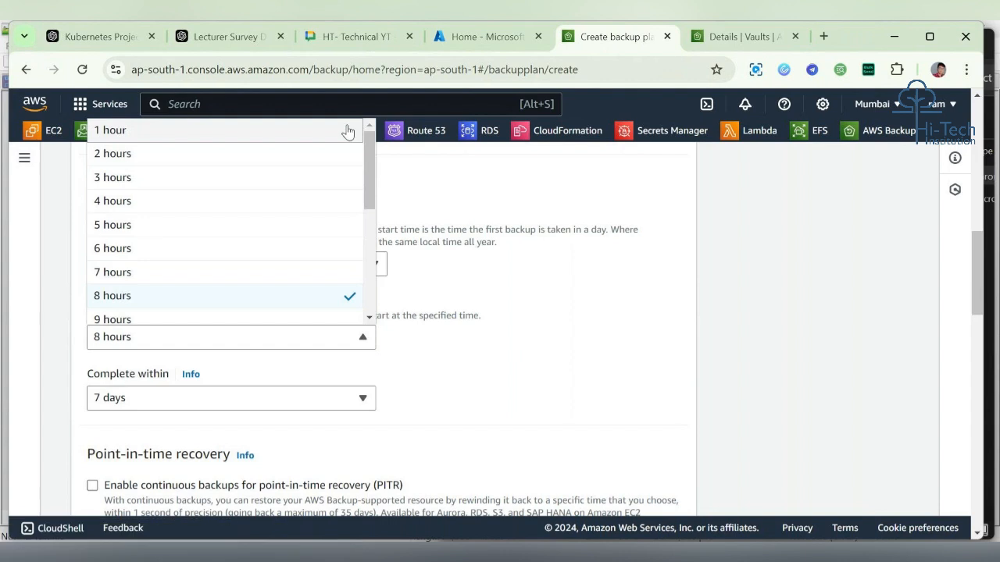
click(352, 130)
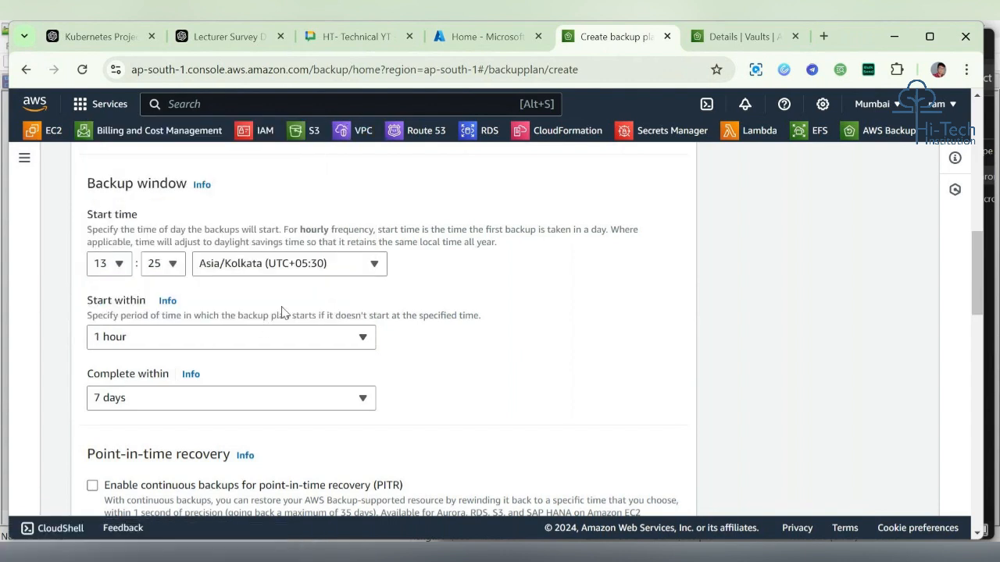
Step: Review the Start within description and options in the backup window settings
scroll(284, 312, up, 1)
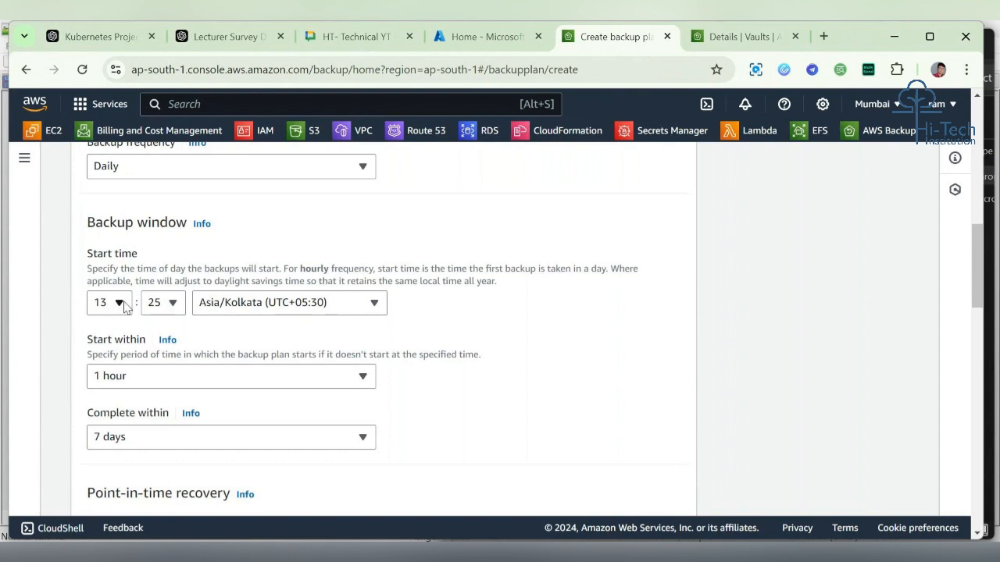
drag(87, 353, 457, 356)
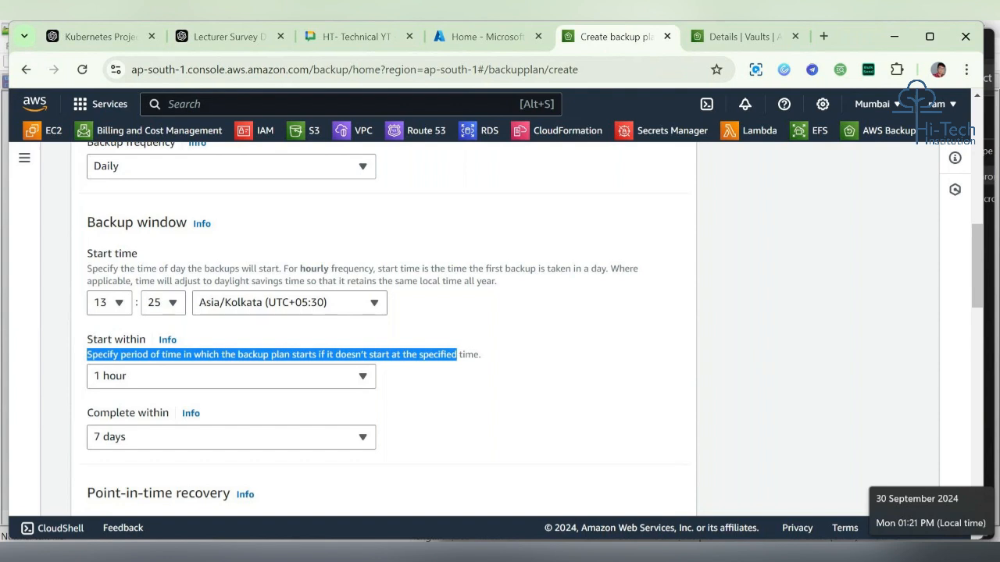
click(607, 341)
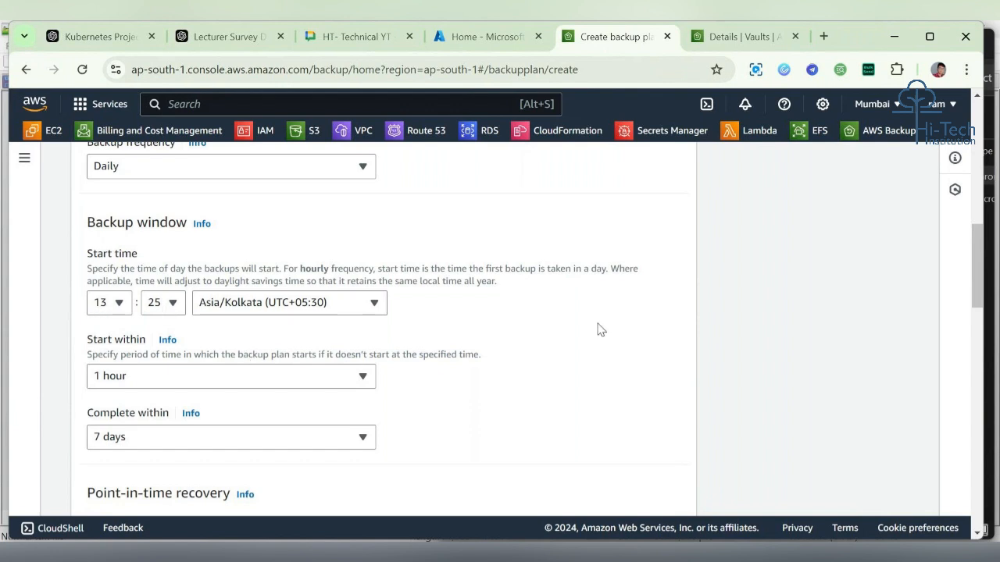
scroll(600, 330, down, 1)
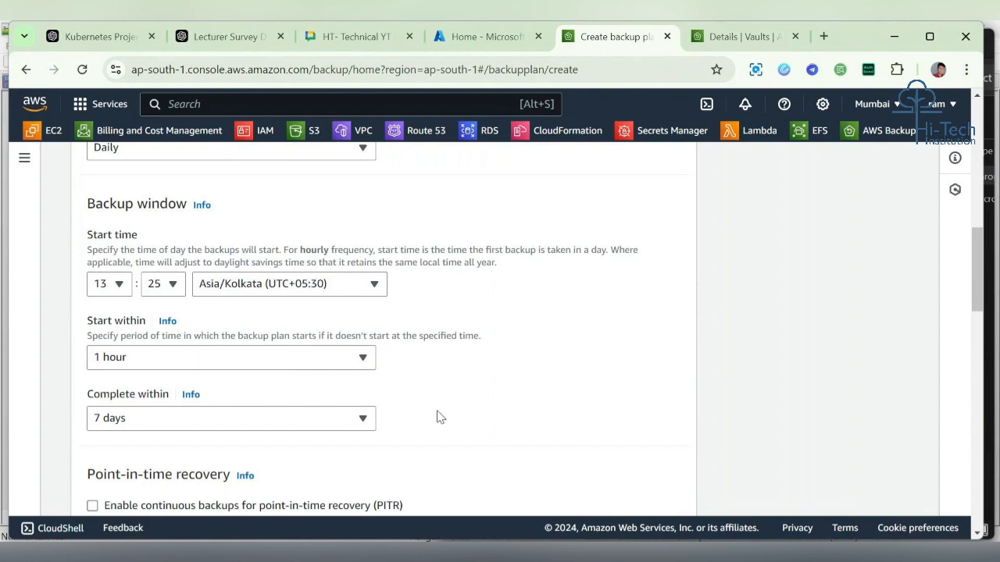
click(204, 357)
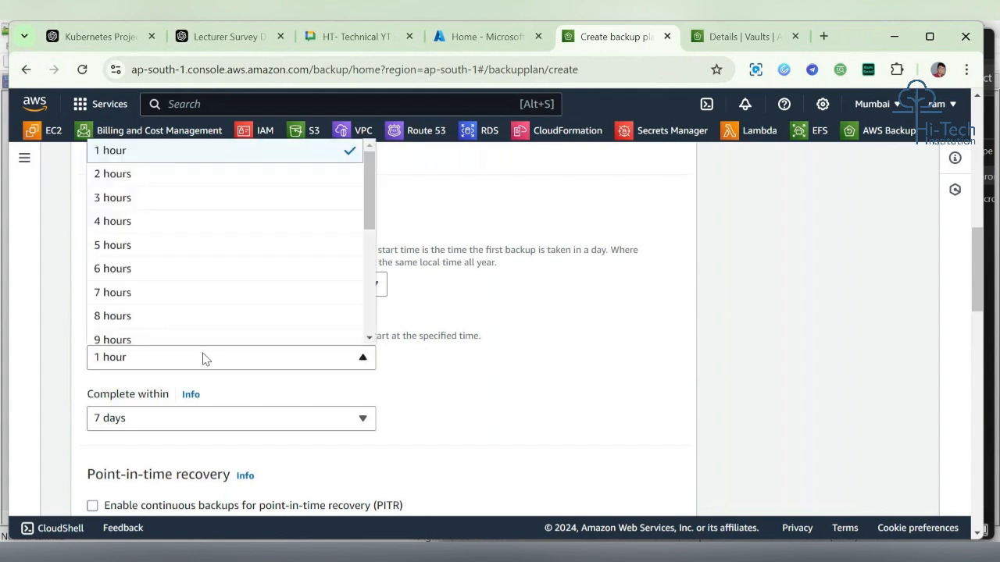
click(444, 370)
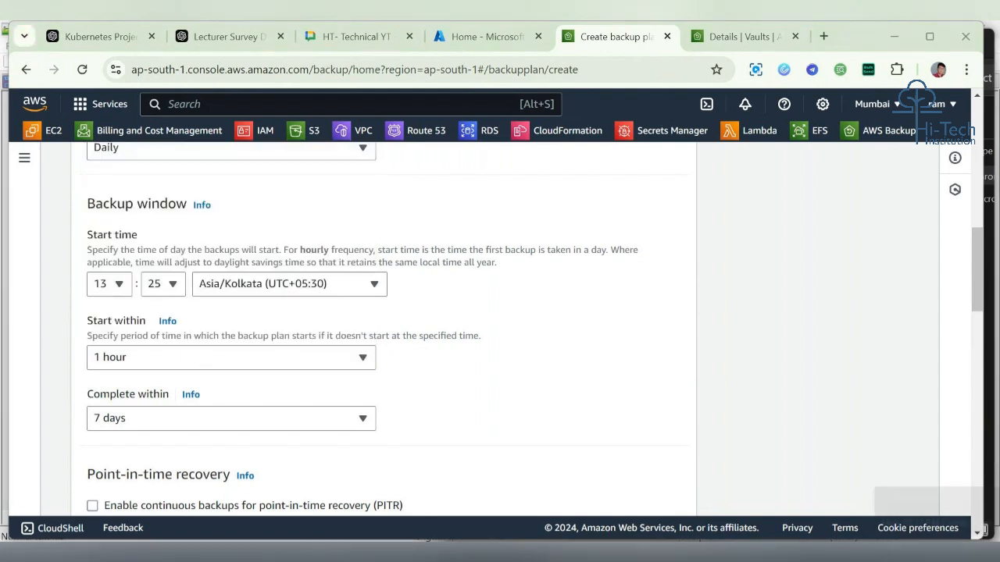
key(super+n)
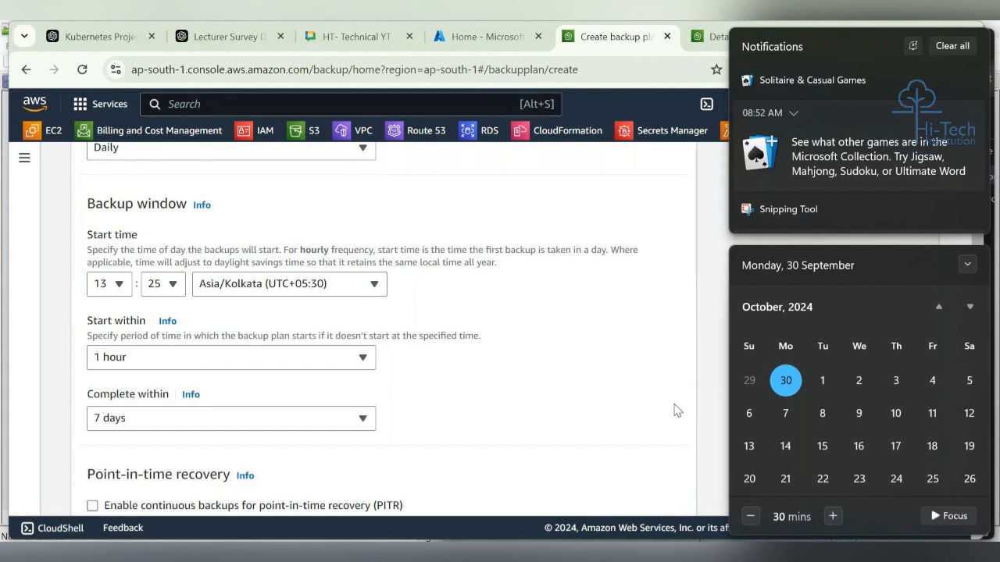
click(676, 411)
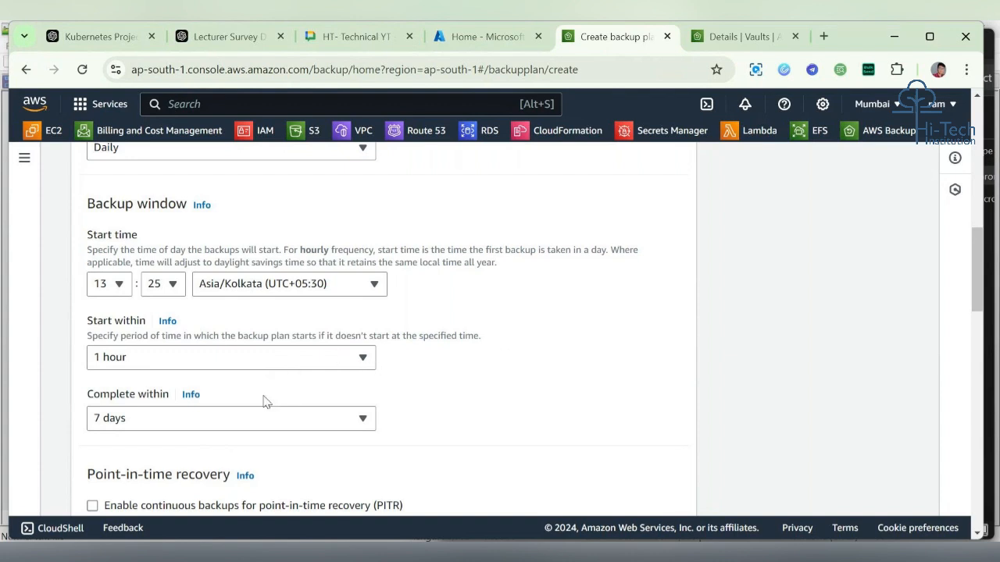
Step: Set the backup window's Complete within period to 2 hours
click(161, 421)
scroll(211, 257, up, 3)
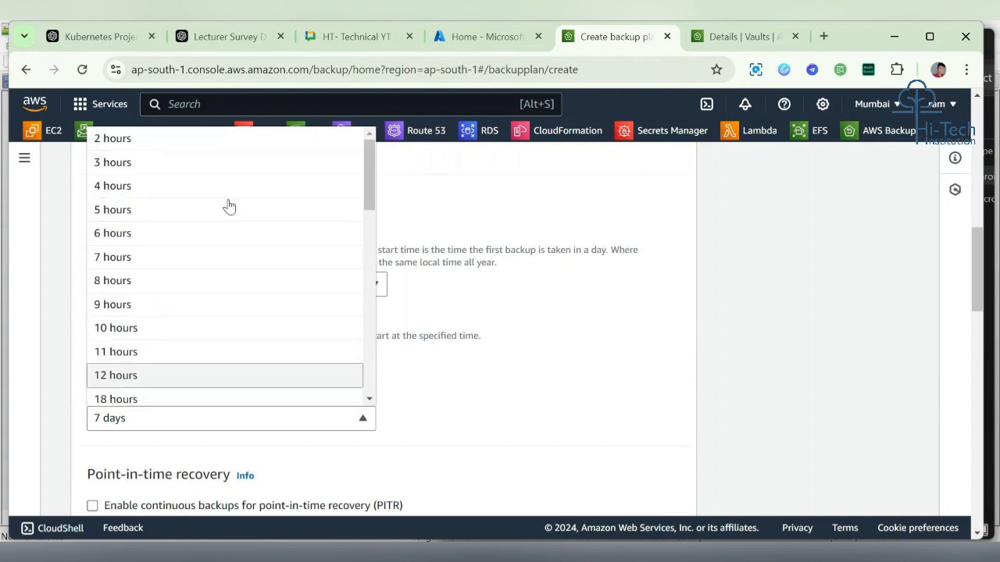
click(231, 140)
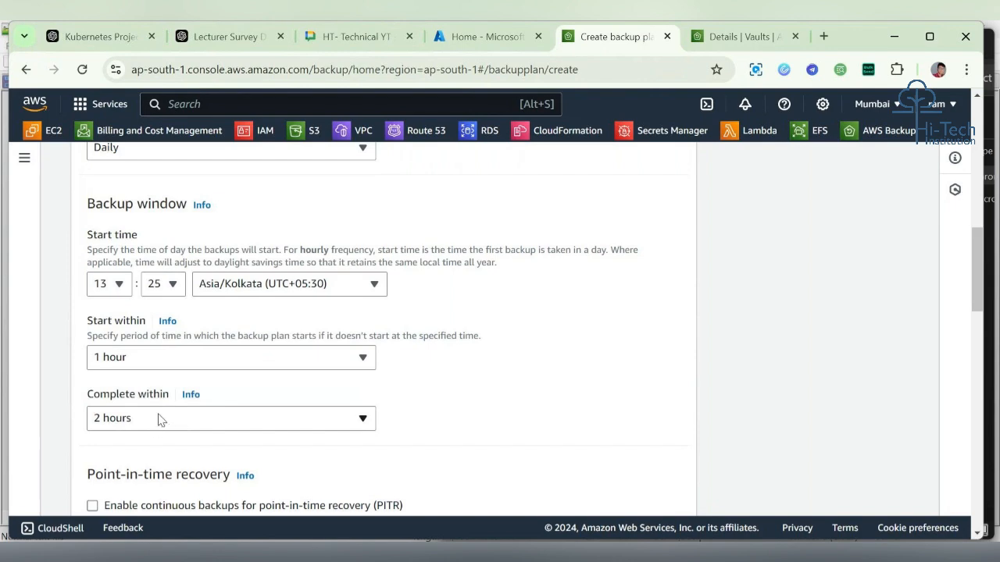
Step: Set the lifecycle's total retention period to 1 day
scroll(252, 447, down, 3)
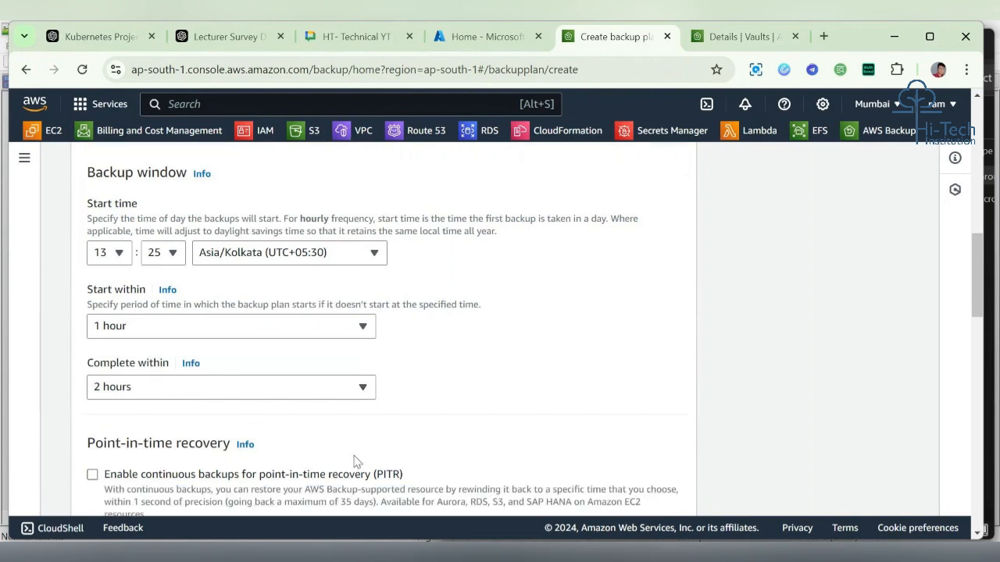
scroll(260, 355, down, 2)
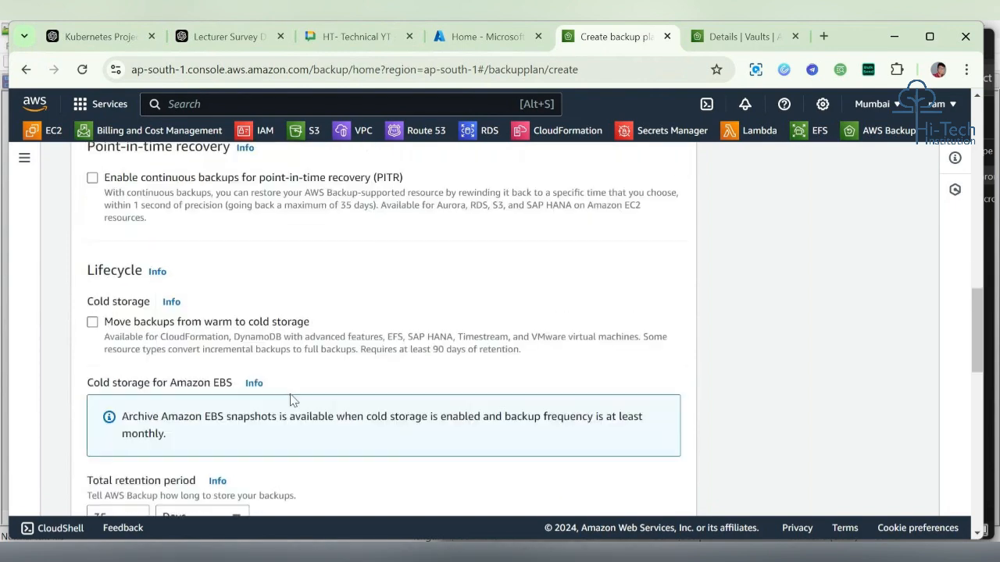
double_click(91, 265)
click(274, 291)
scroll(301, 283, down, 1)
scroll(302, 283, down, 1)
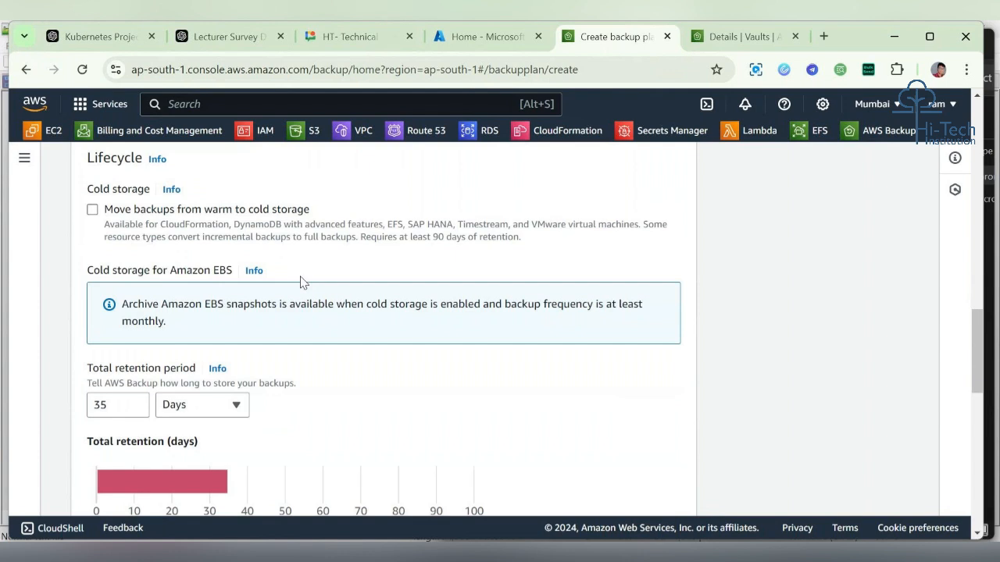
click(116, 406)
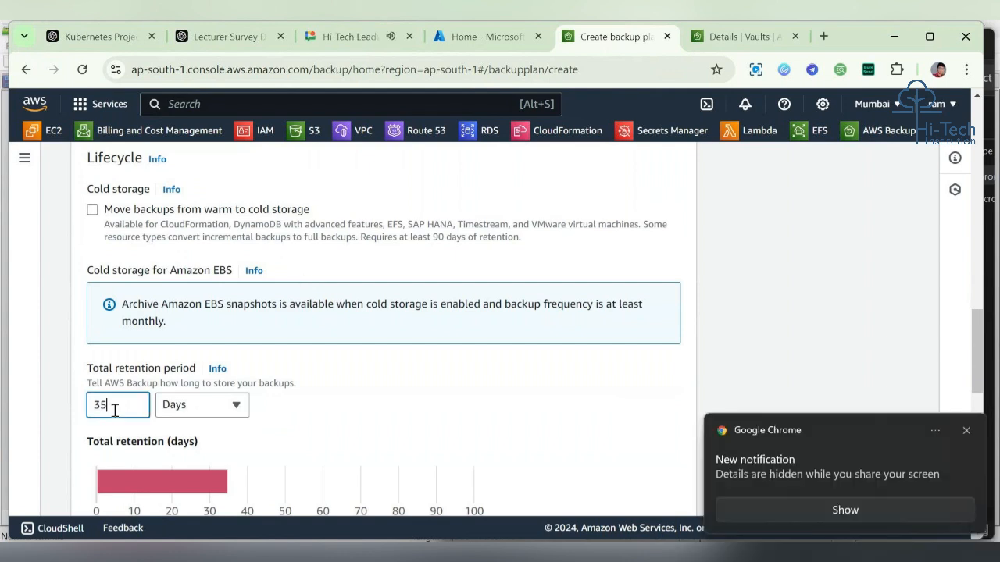
drag(90, 369, 204, 369)
click(215, 406)
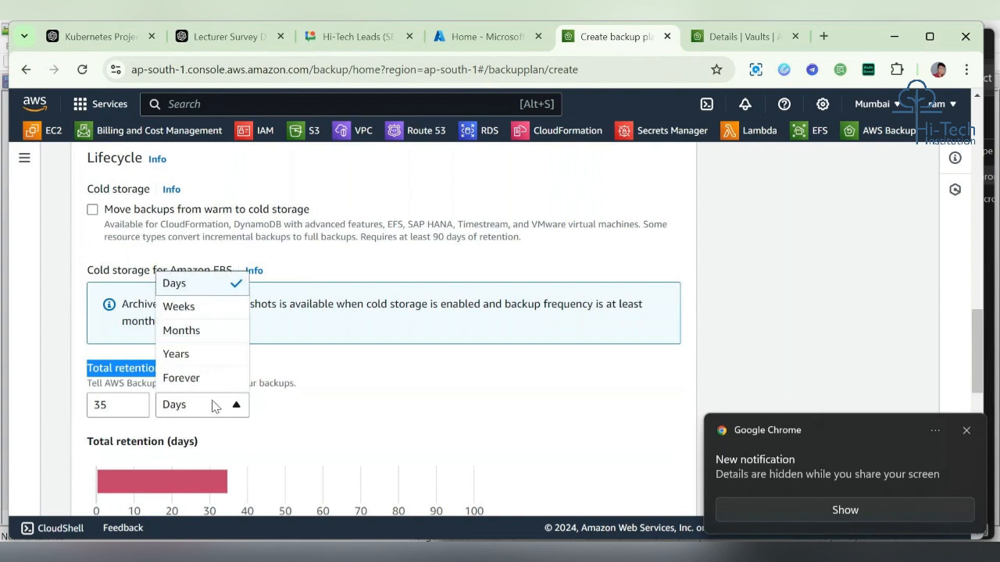
click(296, 419)
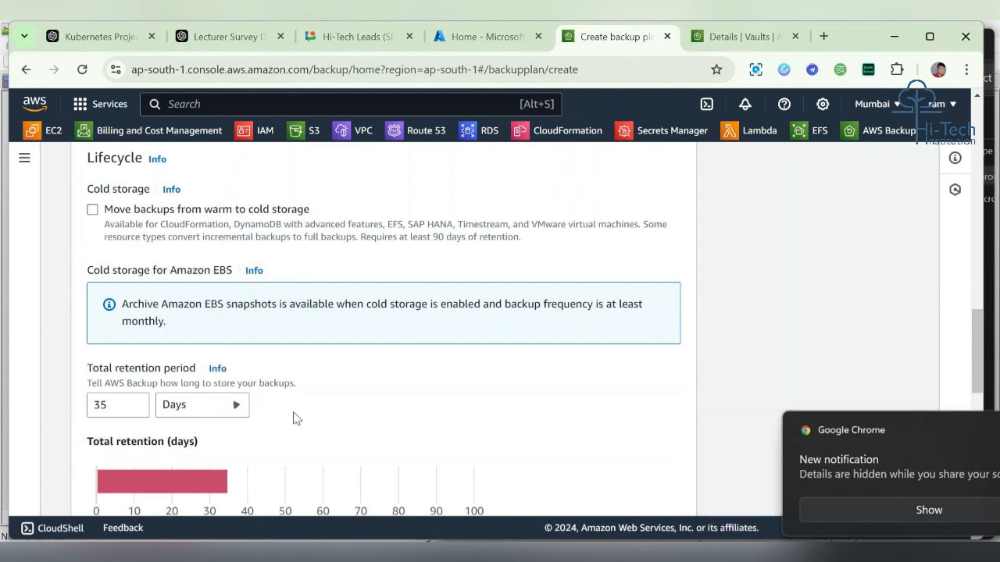
double_click(118, 404)
text(1)
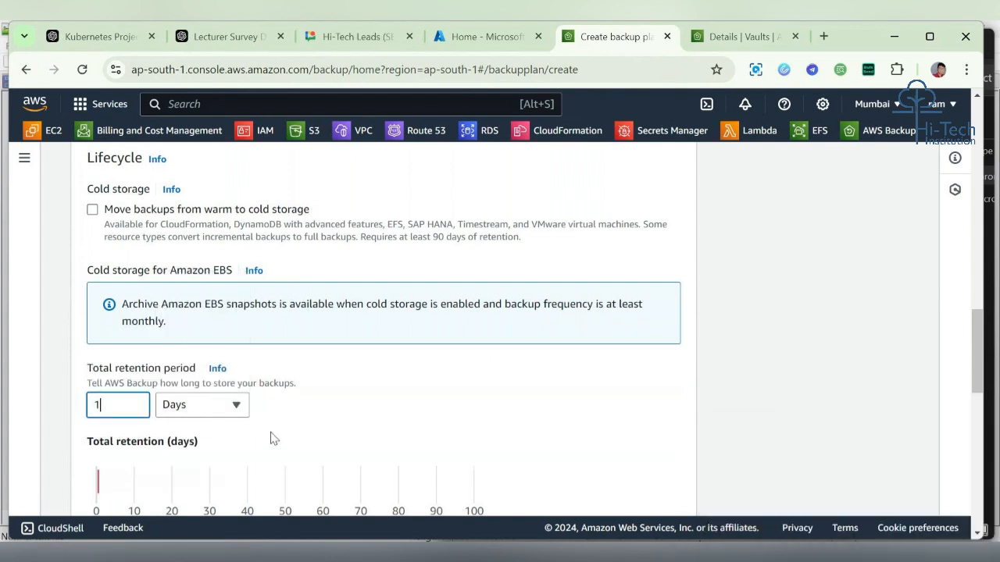
click(346, 429)
Step: Create the backup plan, leaving copy to destination, tags and advanced settings at their defaults
scroll(346, 429, down, 3)
scroll(347, 429, down, 1)
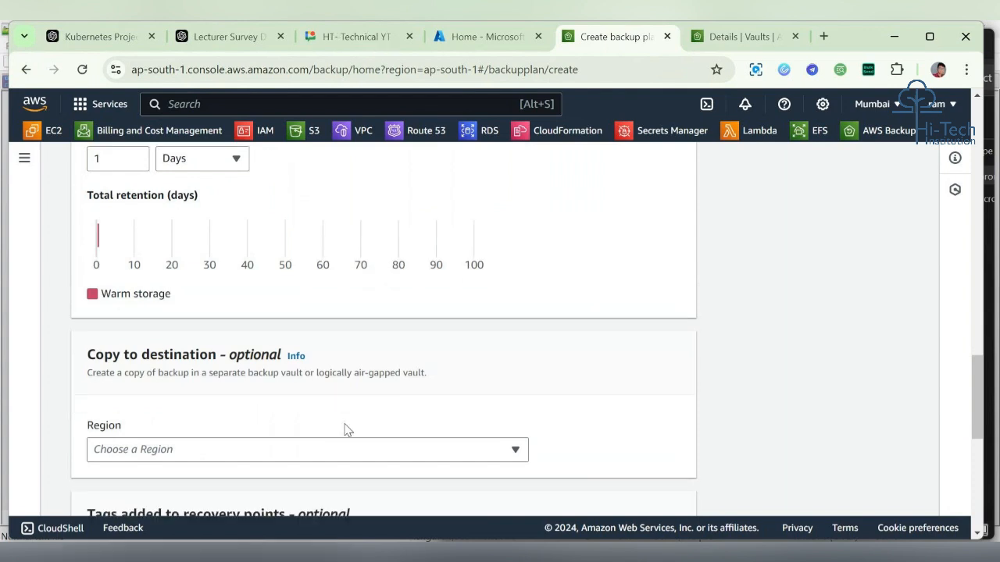
scroll(346, 430, down, 2)
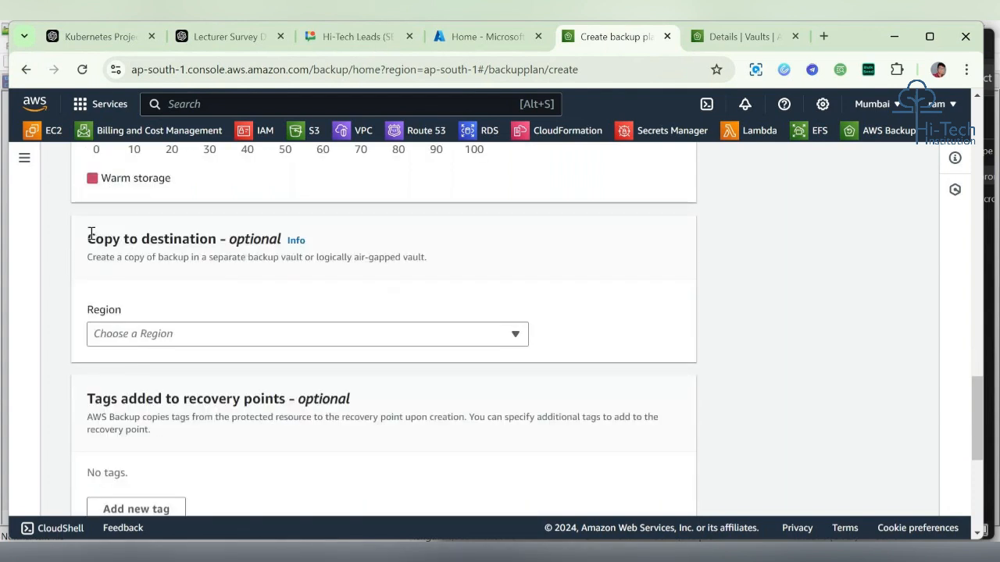
drag(88, 235, 219, 236)
scroll(219, 237, down, 3)
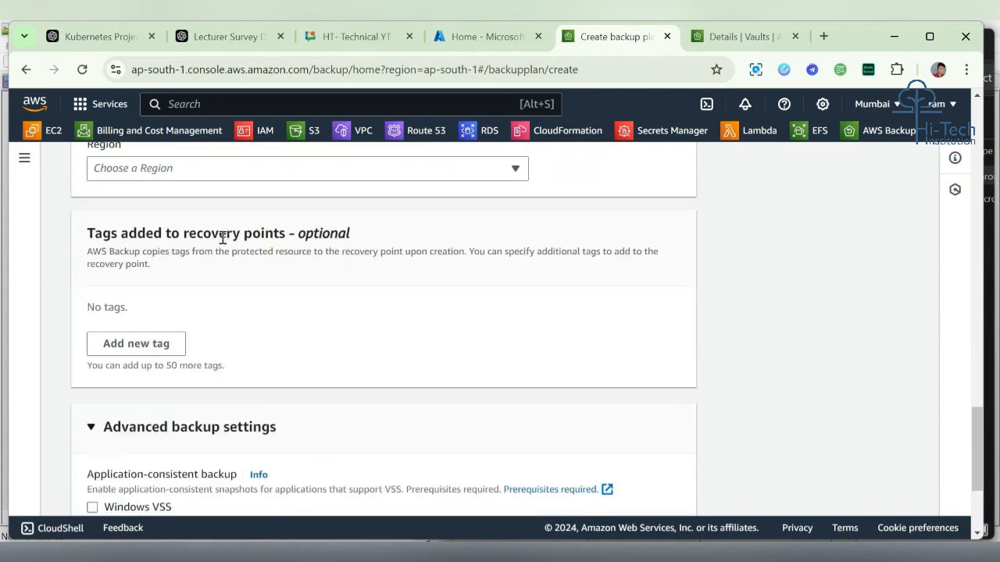
scroll(330, 335, down, 3)
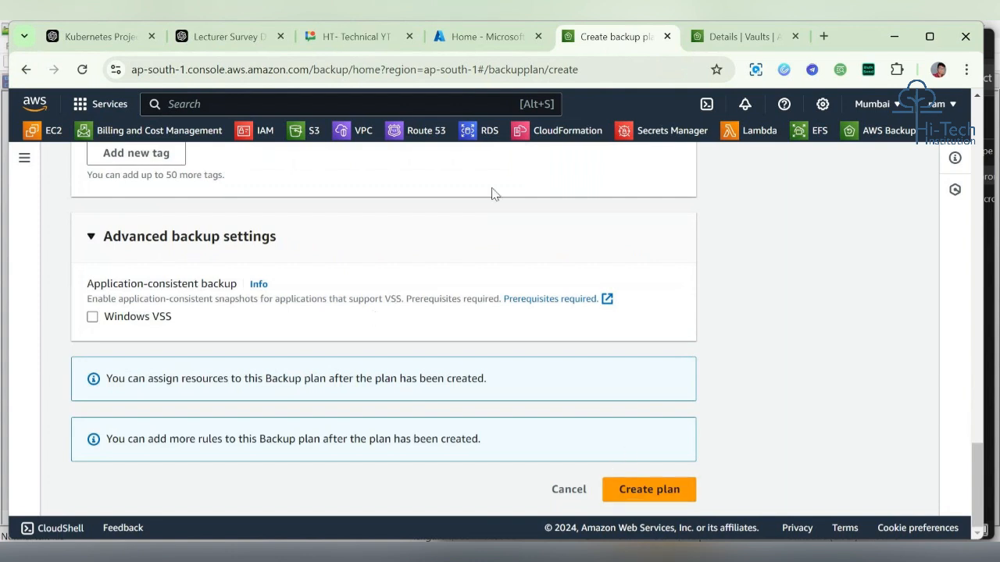
click(667, 492)
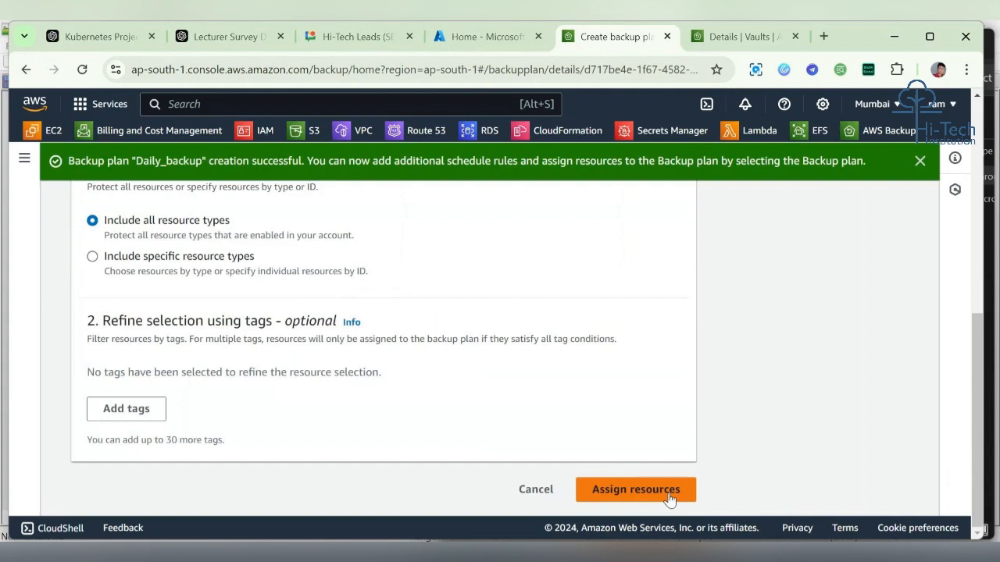
scroll(506, 235, up, 3)
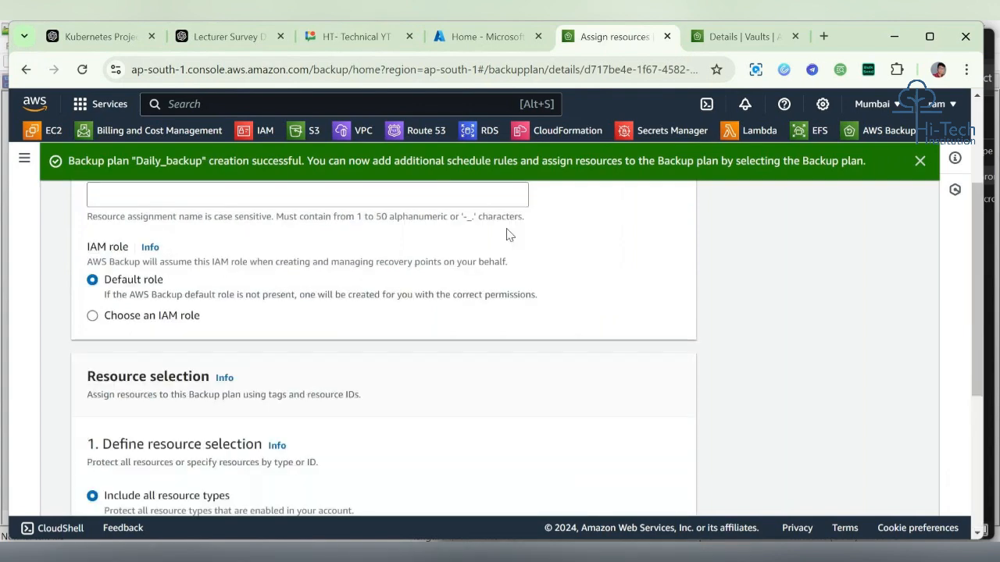
scroll(506, 234, up, 2)
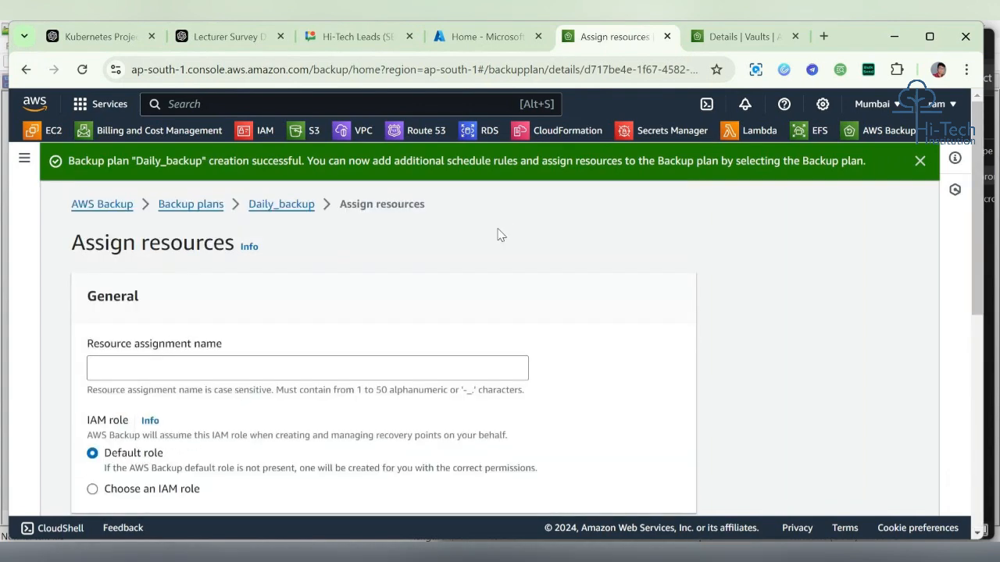
Step: Choose the existing IAM role Admin-role for the resource assignment instead of the default role
scroll(361, 328, down, 3)
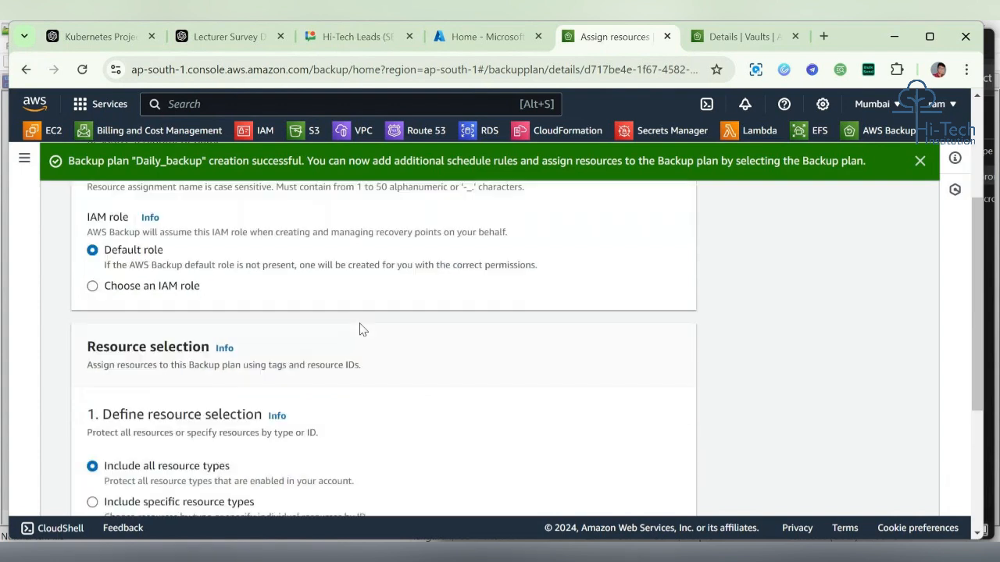
scroll(360, 329, up, 1)
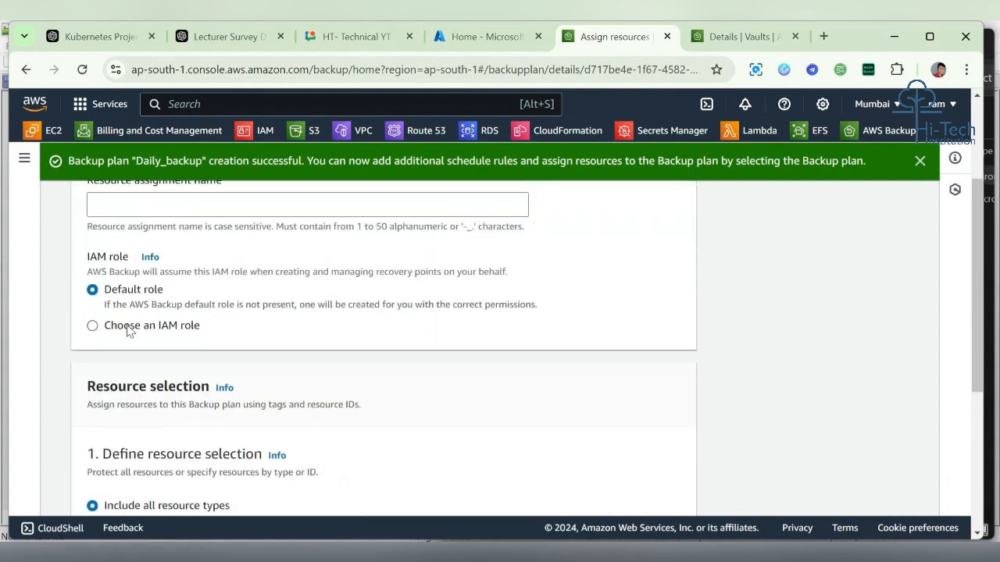
click(129, 328)
click(183, 382)
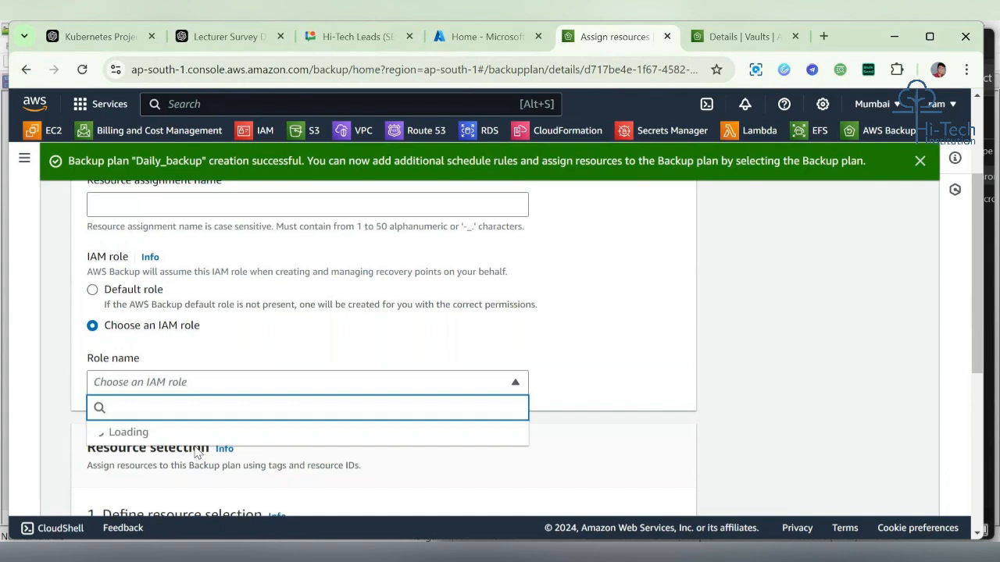
click(214, 432)
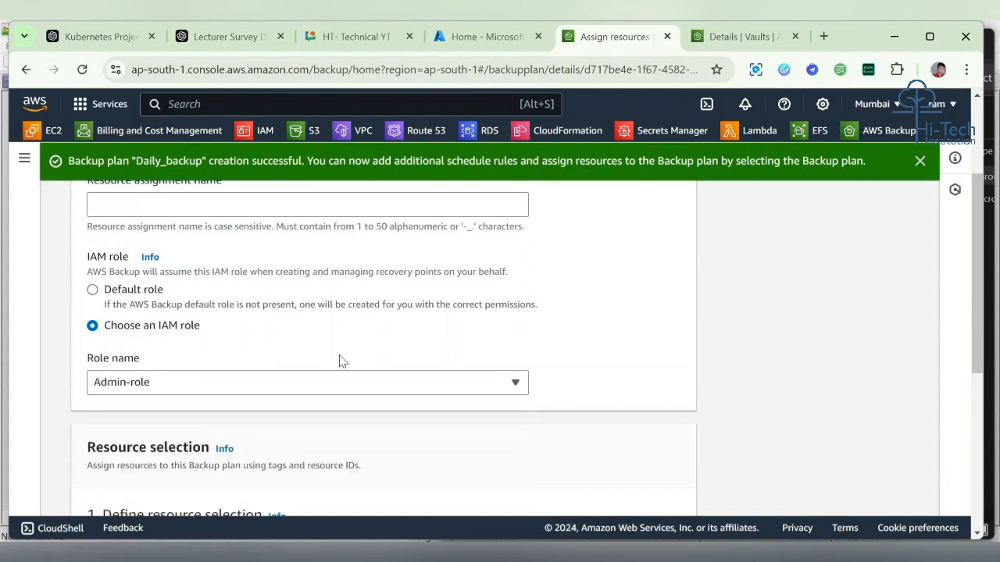
Step: Review the resource selection options for including all or specific resource types
scroll(339, 361, down, 4)
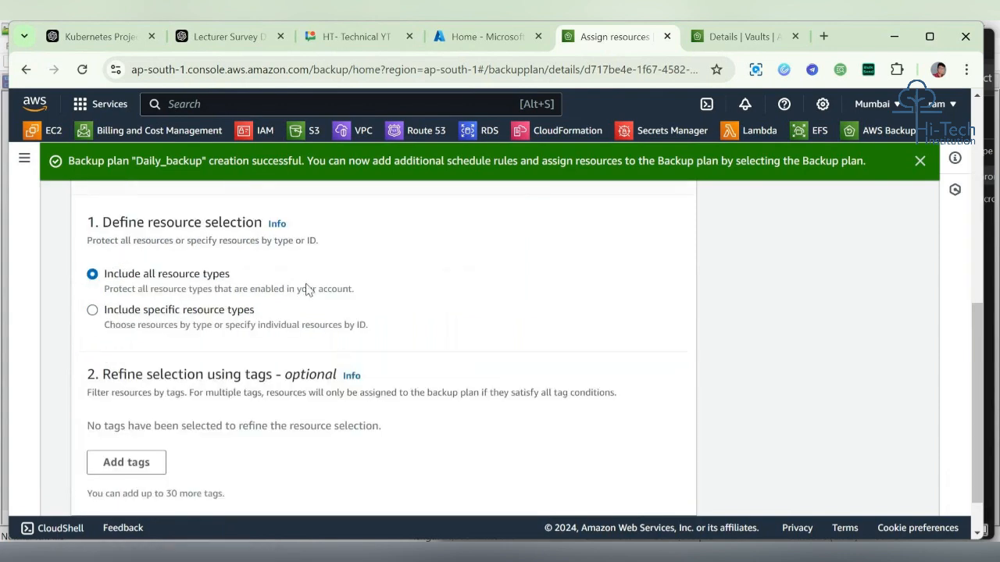
scroll(305, 288, up, 6)
click(189, 367)
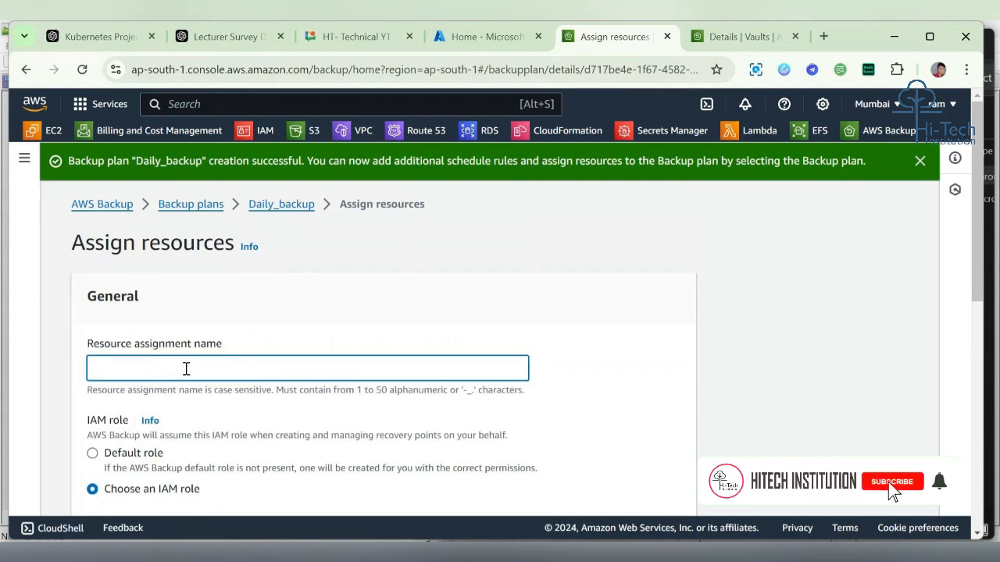
scroll(186, 369, down, 2)
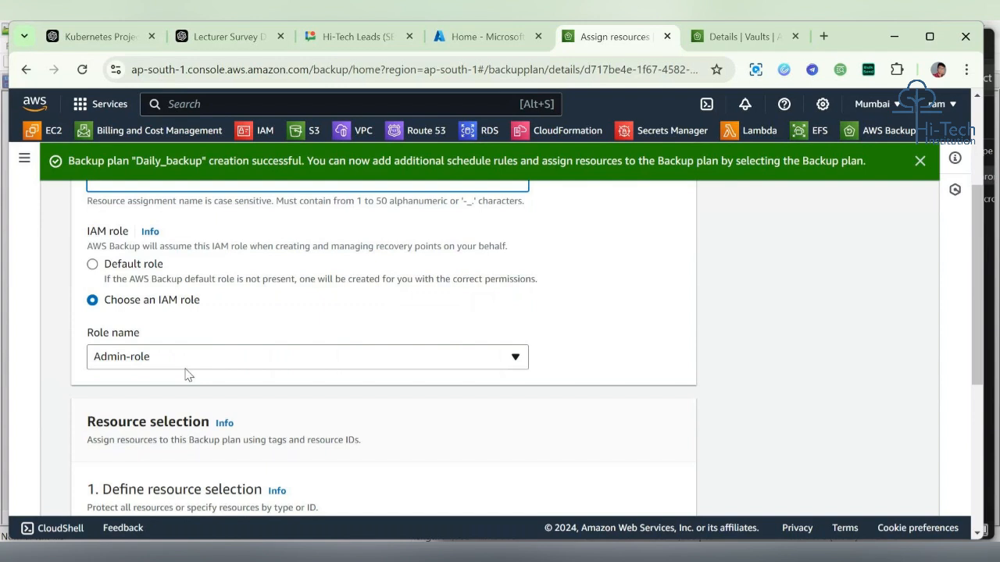
scroll(188, 375, down, 2)
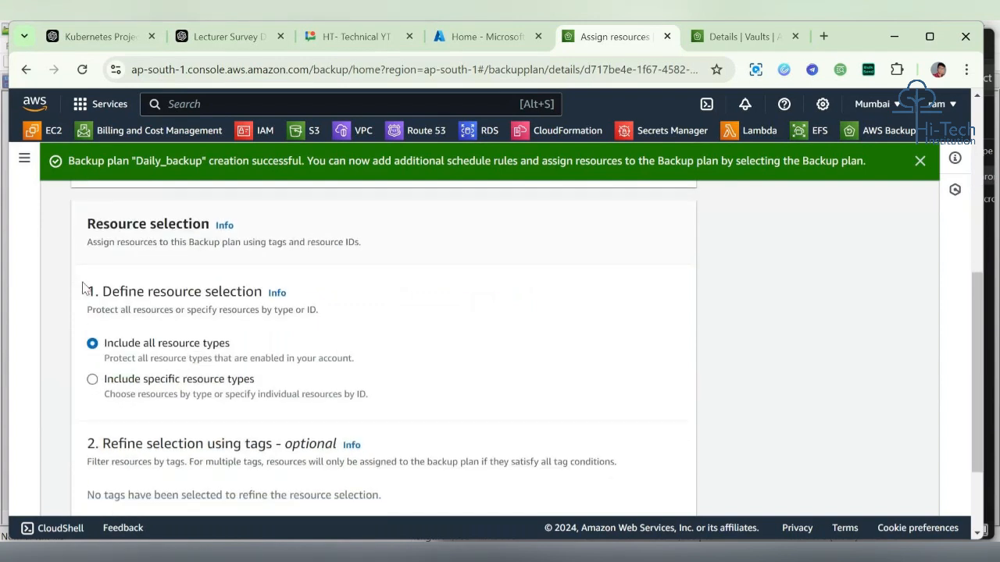
drag(84, 285, 310, 444)
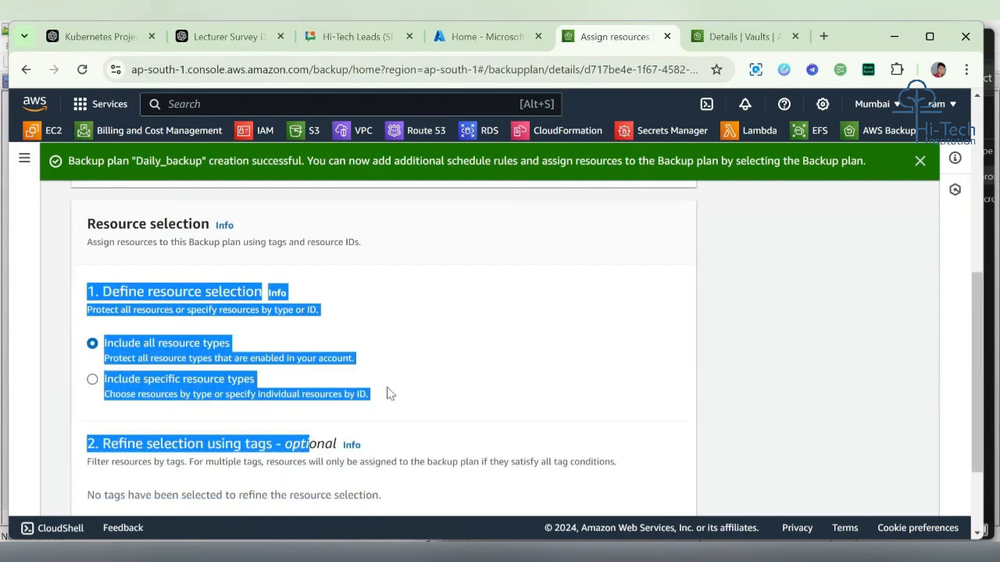
drag(392, 385, 352, 379)
click(352, 380)
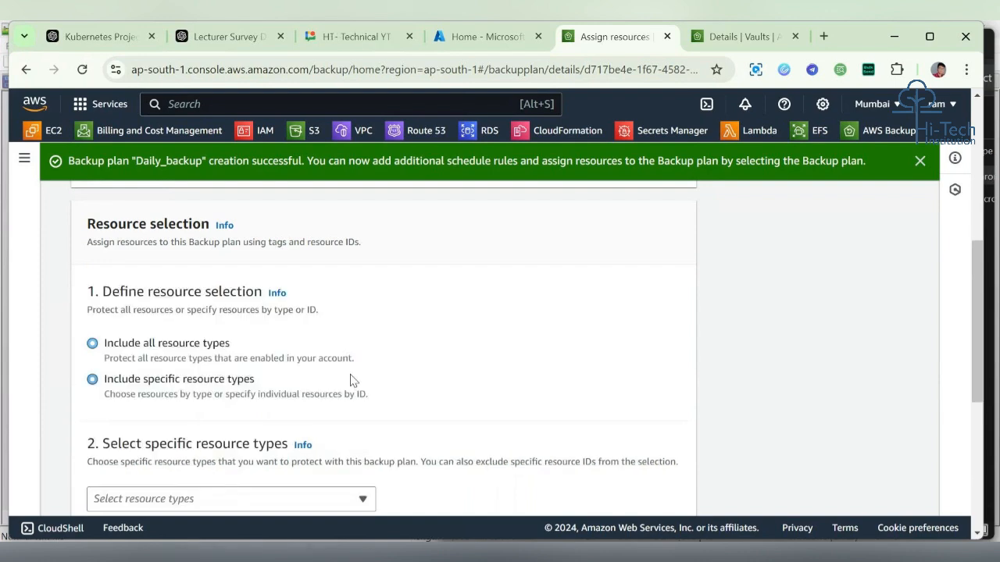
click(100, 344)
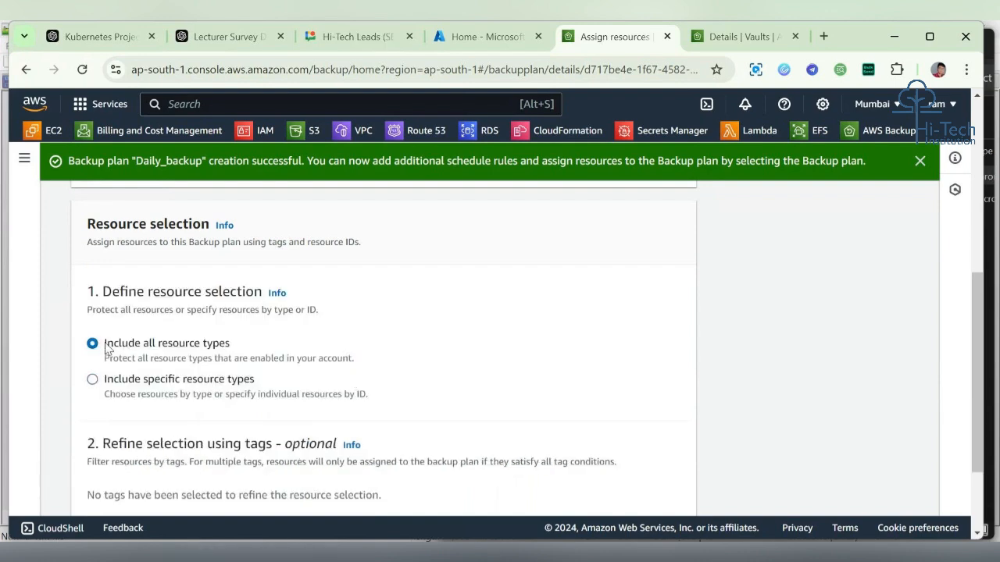
drag(106, 349, 371, 364)
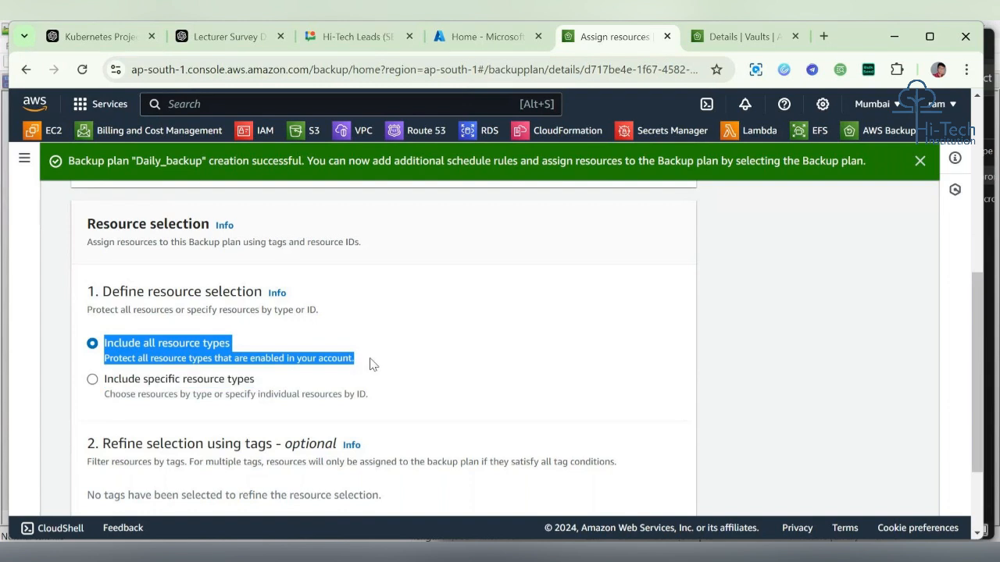
scroll(372, 365, up, 1)
scroll(371, 364, up, 4)
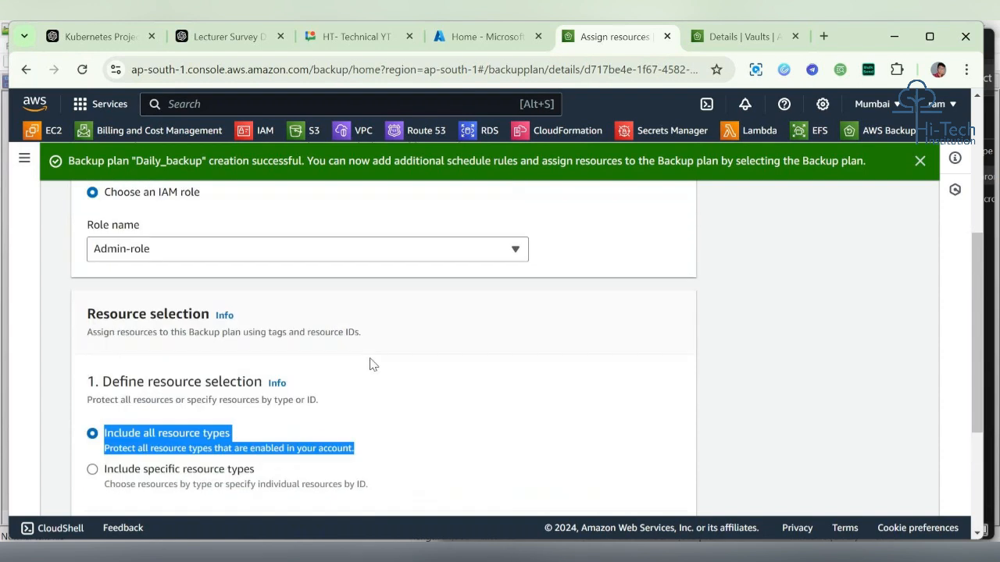
Step: Name the resource assignment backup_target
click(350, 316)
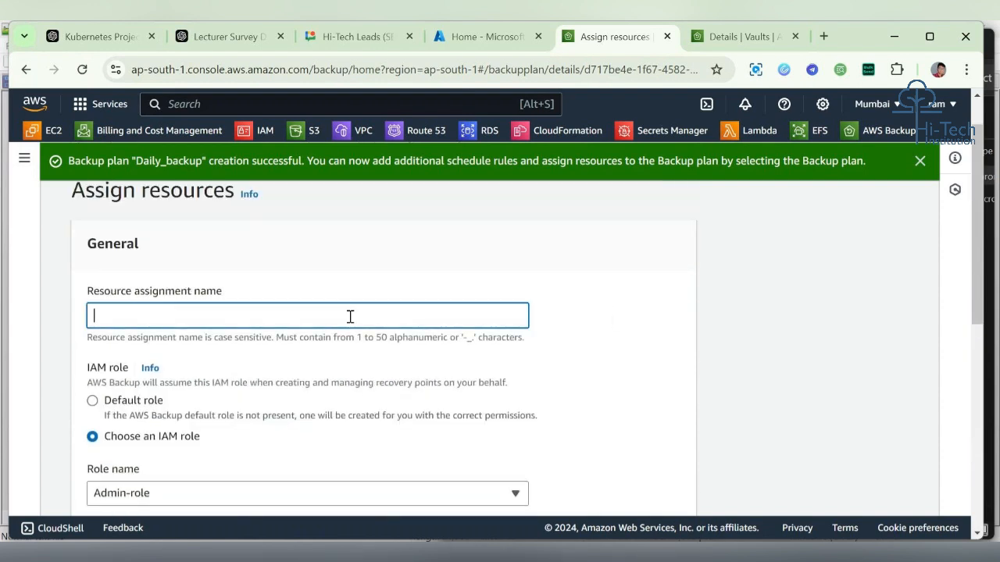
text(backup_target)
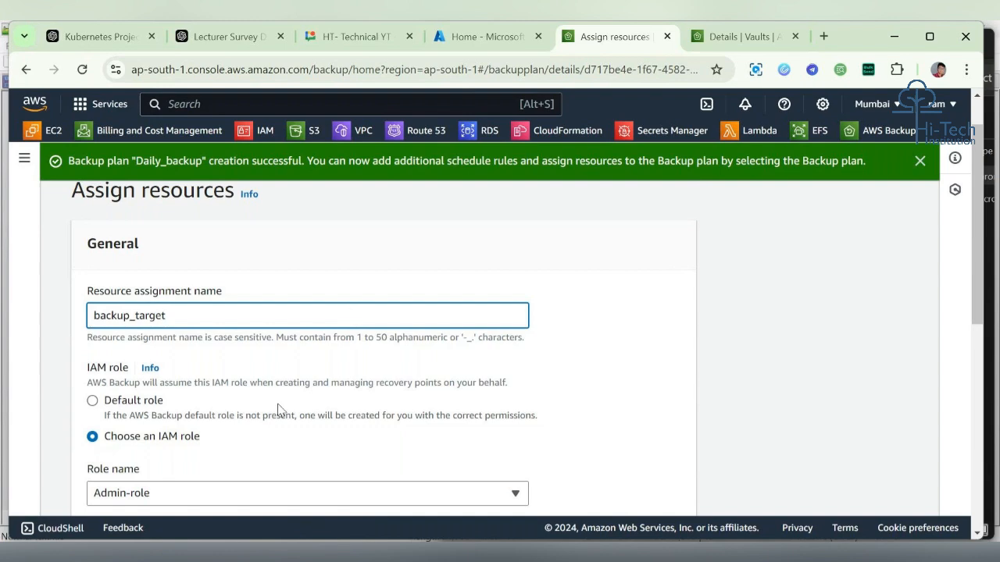
Step: Switch resource selection to specific resource types and select EC2
scroll(278, 410, down, 3)
drag(269, 401, 290, 284)
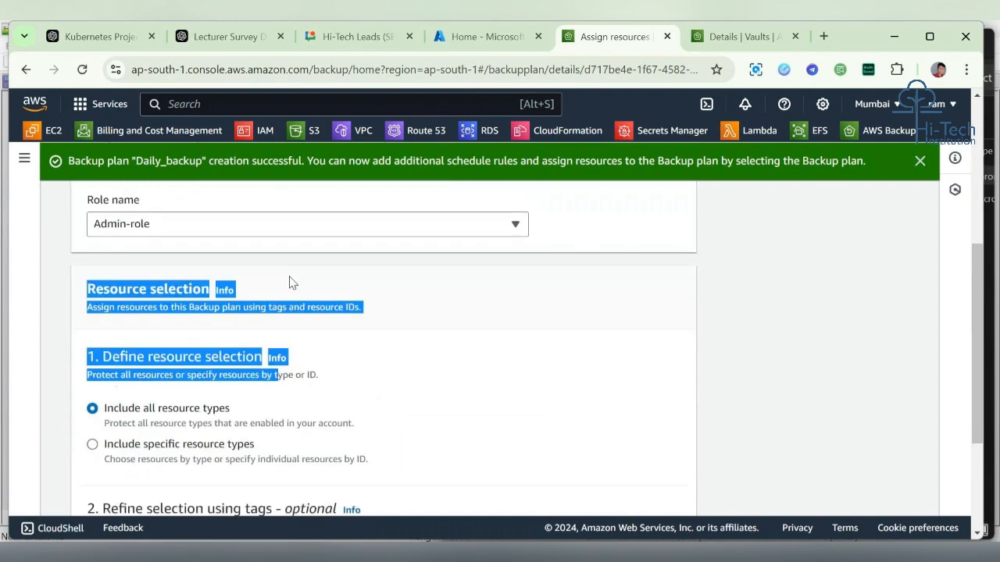
scroll(285, 278, down, 2)
click(192, 311)
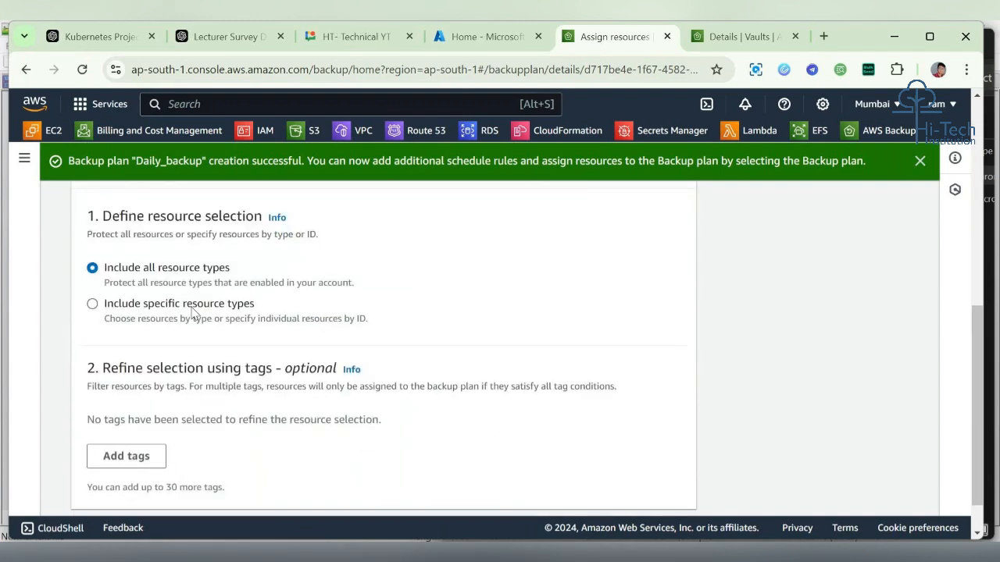
scroll(340, 350, down, 2)
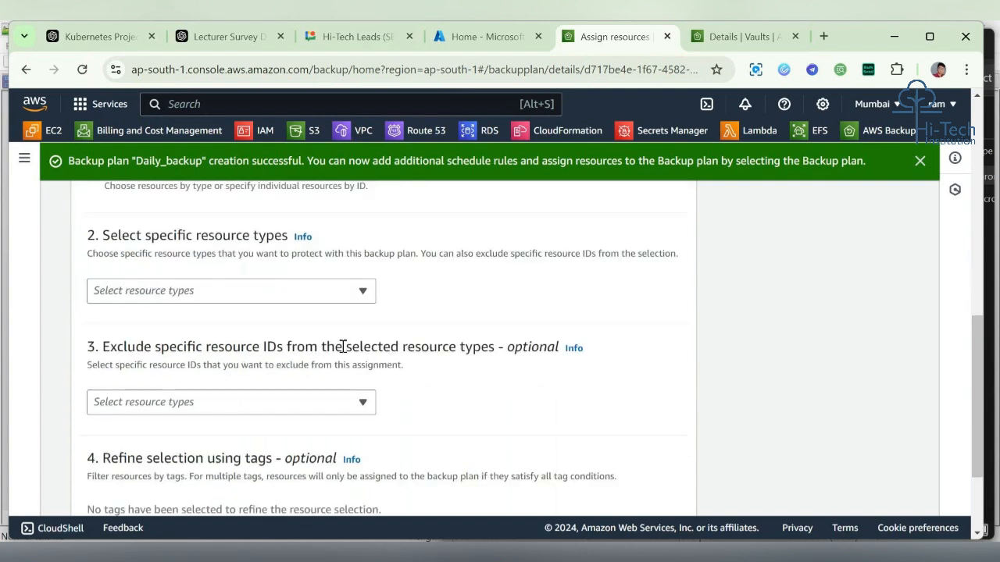
click(329, 286)
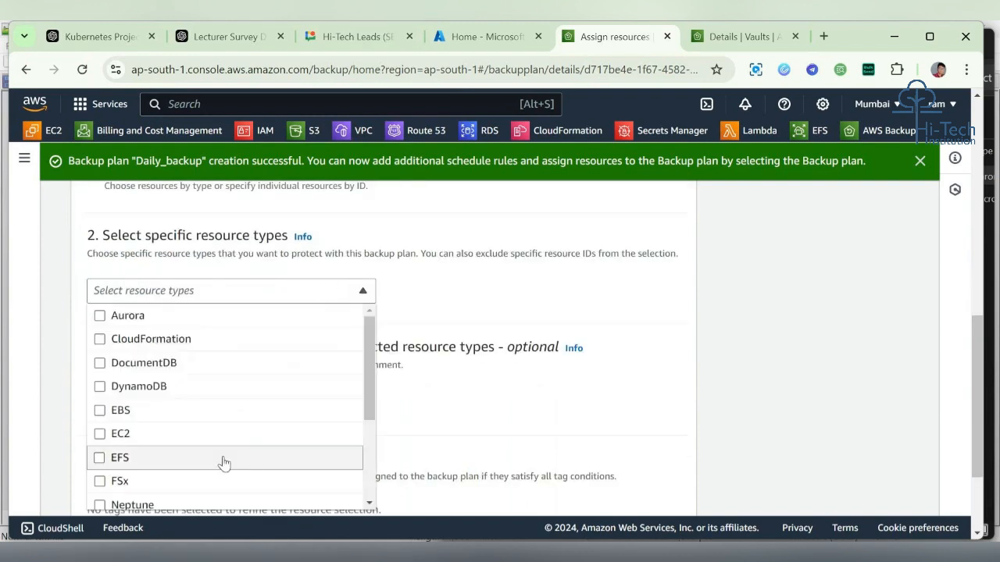
click(230, 432)
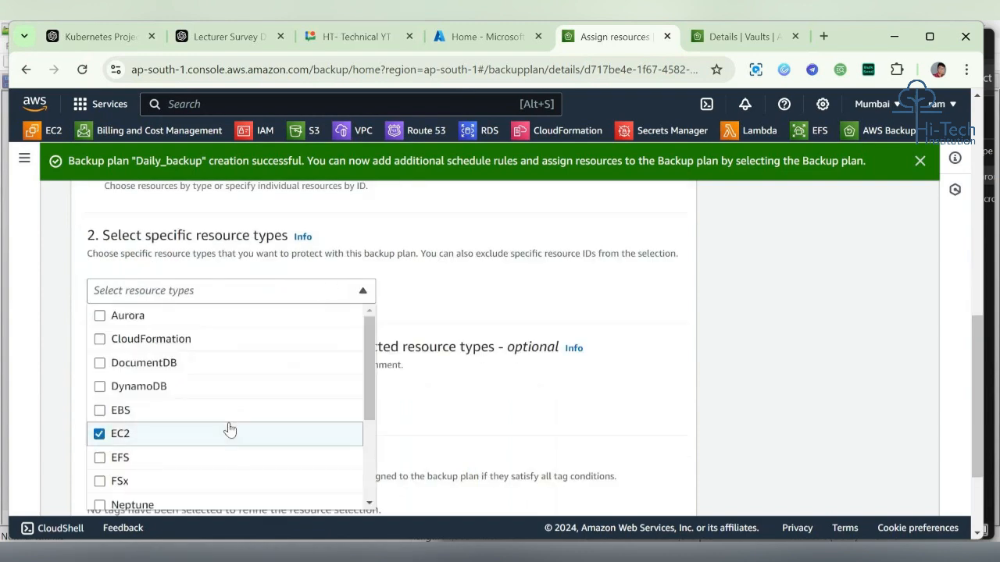
click(480, 312)
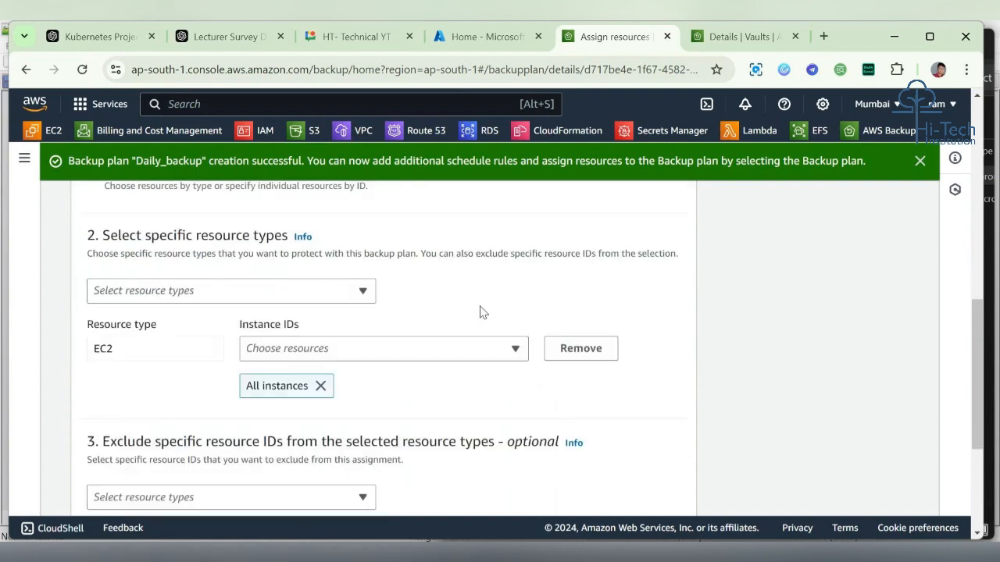
Step: Limit the EC2 selection to the myapp-server instance instead of all instances
click(320, 386)
click(378, 355)
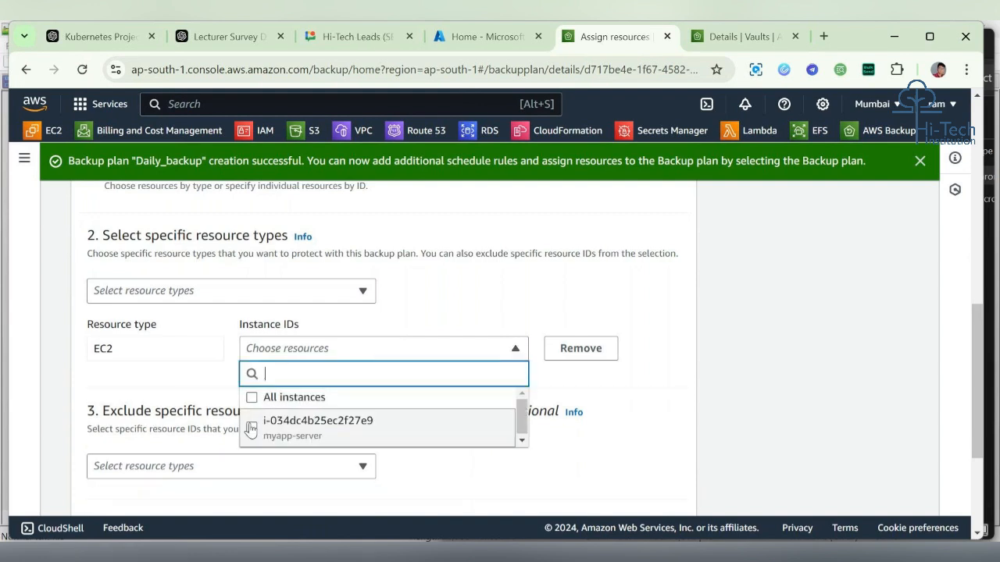
click(251, 427)
click(289, 350)
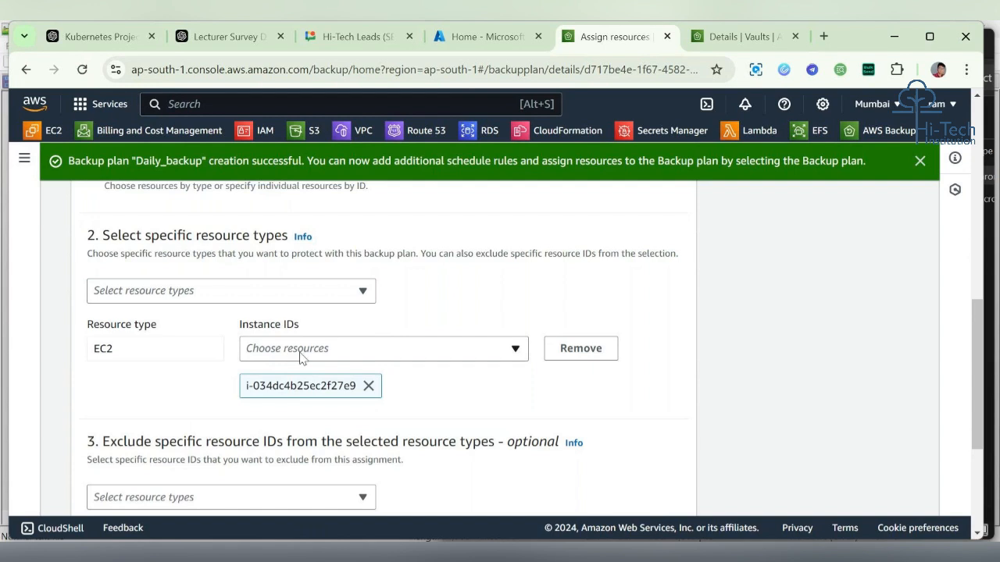
Step: Try to assign the selected resources to the backup plan
scroll(461, 383, down, 2)
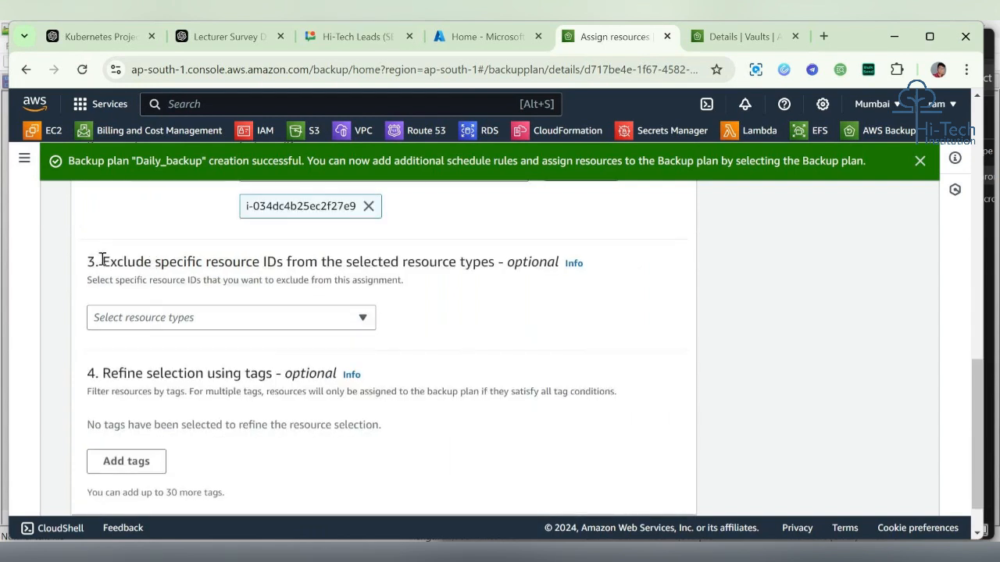
drag(102, 260, 437, 275)
scroll(534, 315, down, 1)
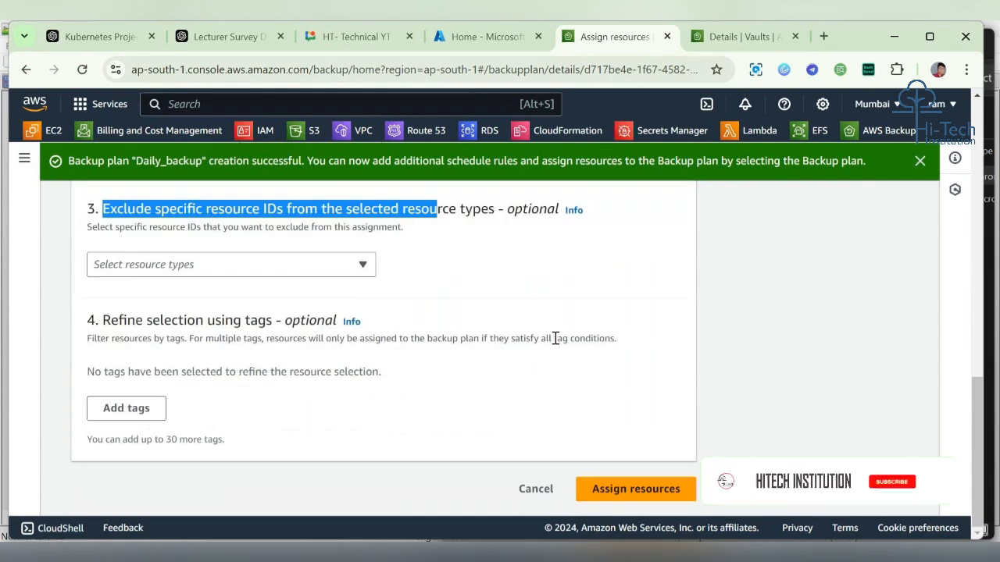
click(638, 497)
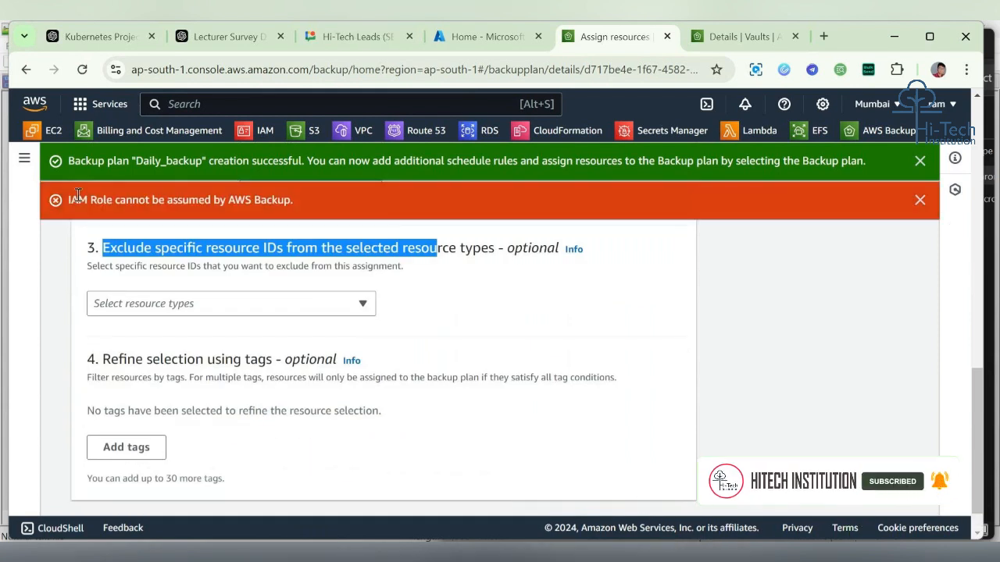
Step: Review the assignment form's name, IAM role and resource selection from top to bottom
drag(78, 195, 341, 208)
scroll(390, 227, up, 3)
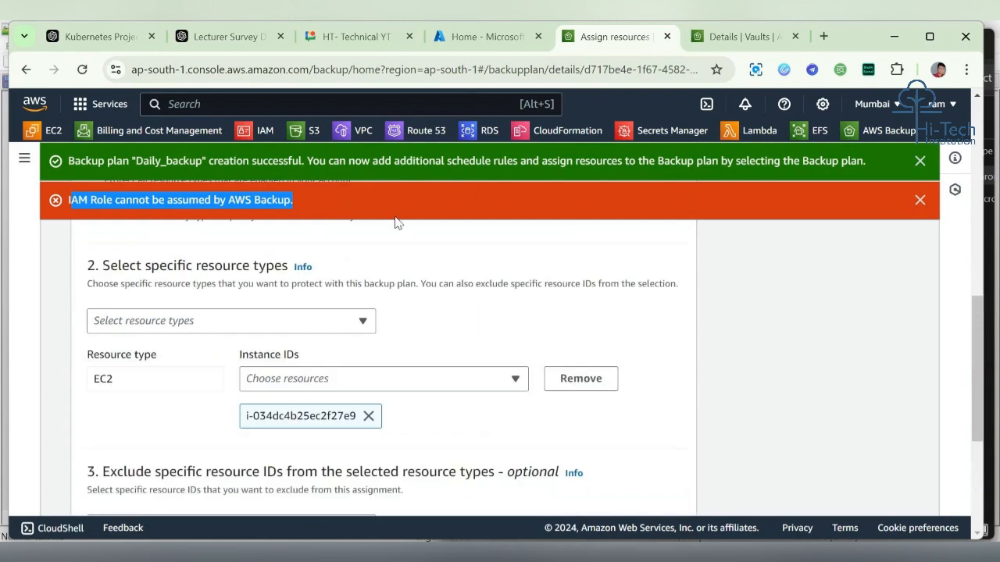
scroll(405, 369, up, 3)
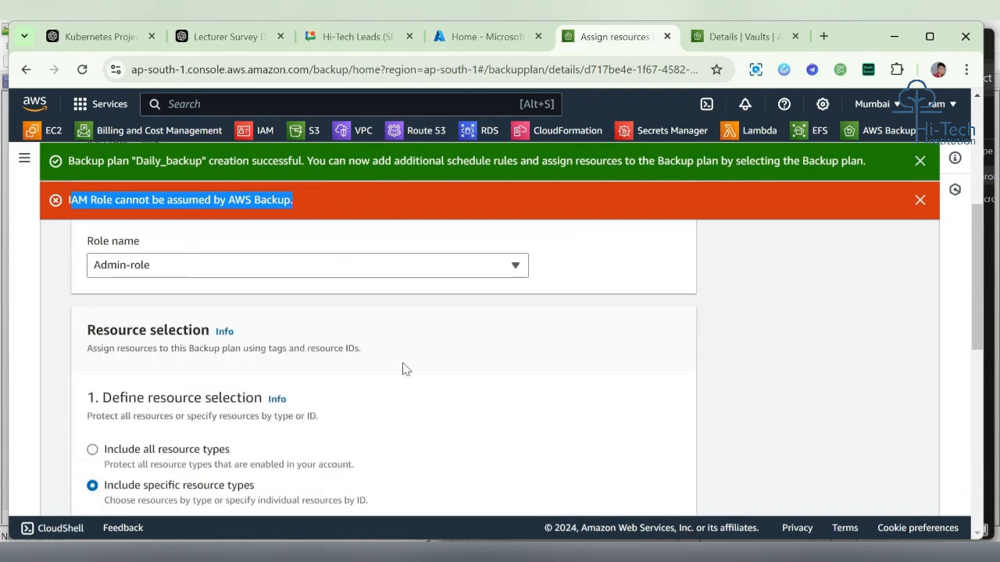
scroll(419, 421, up, 3)
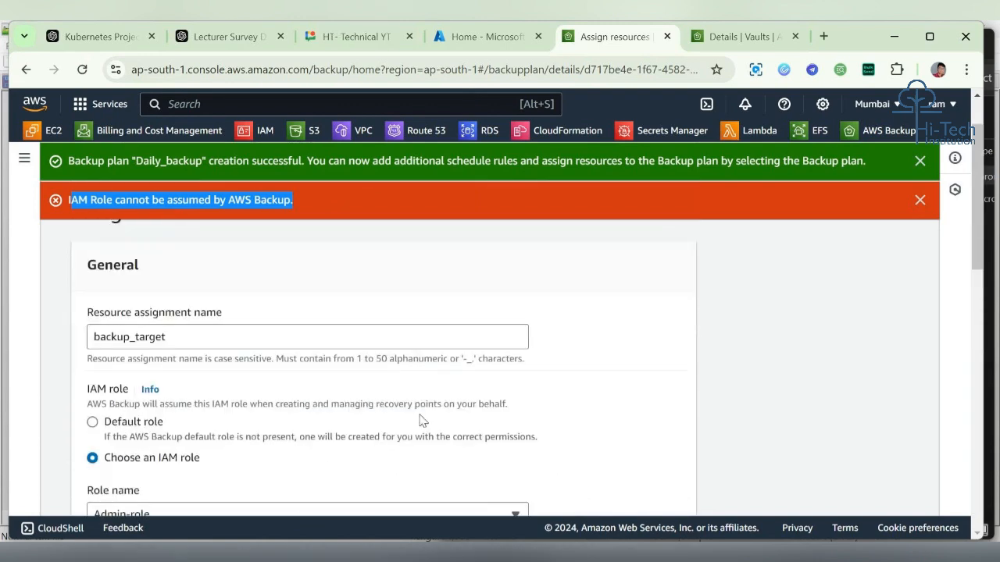
scroll(419, 418, down, 5)
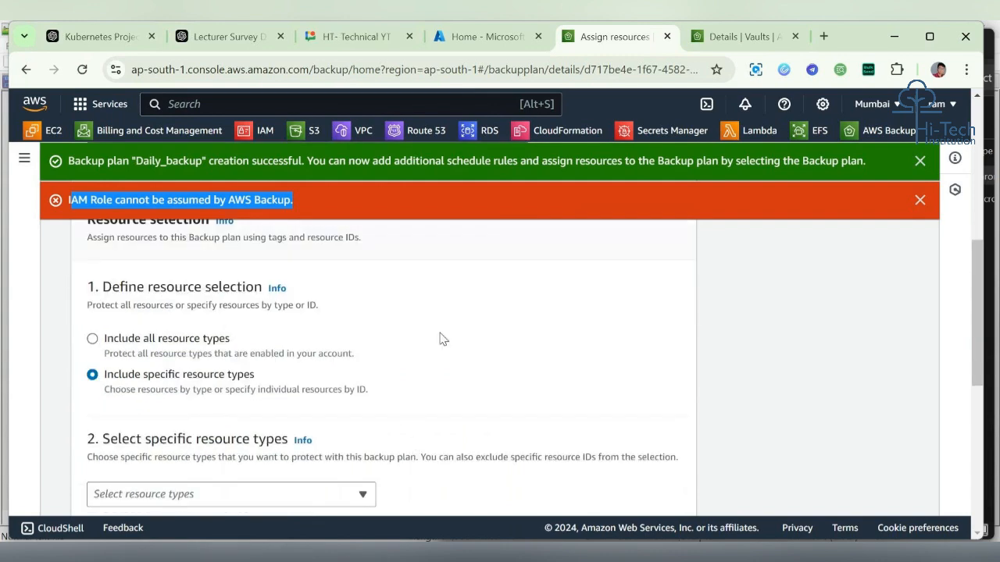
scroll(442, 339, up, 3)
scroll(411, 294, up, 2)
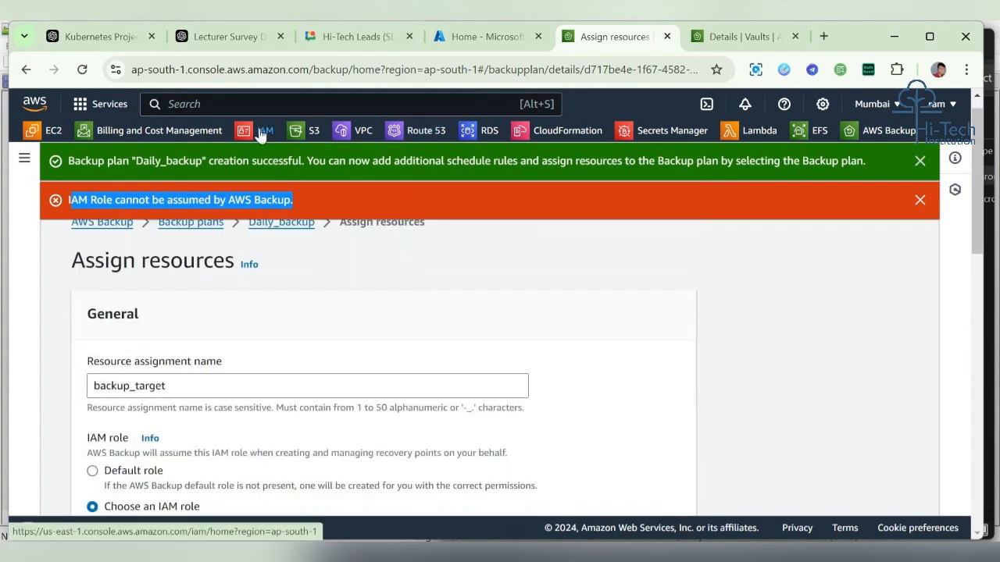
Step: Open the IAM console in a new tab and switch to it
right_click(278, 136)
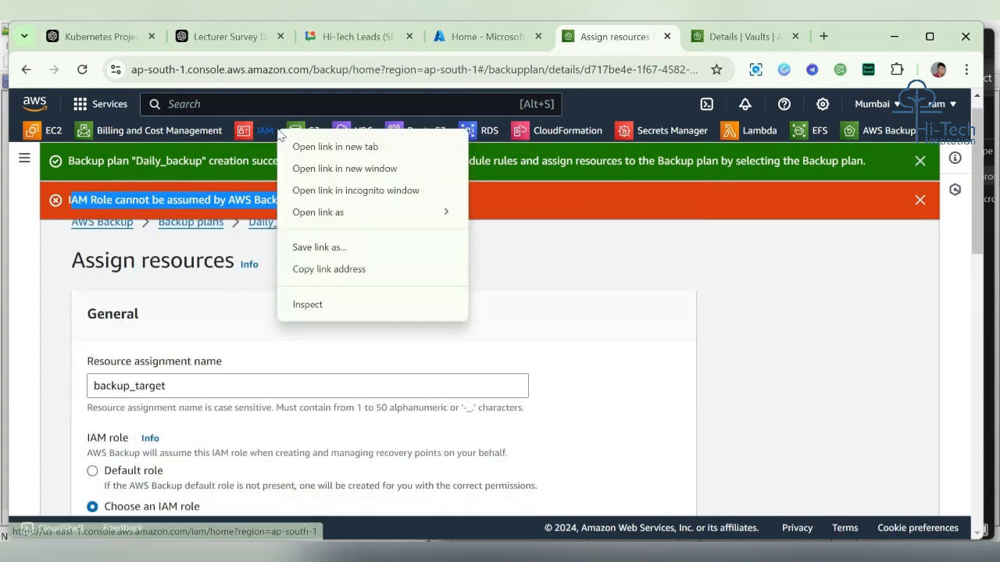
click(328, 147)
click(708, 35)
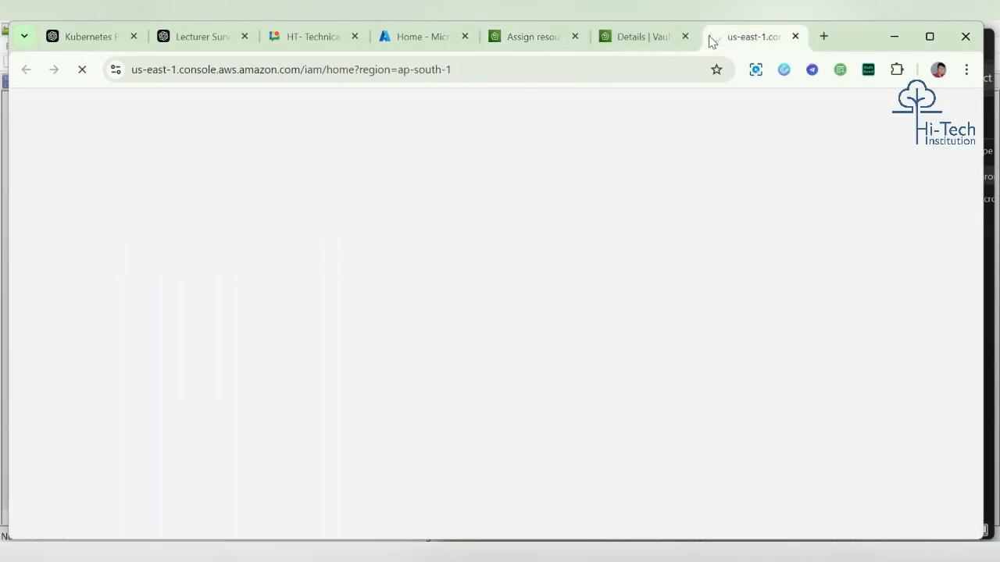
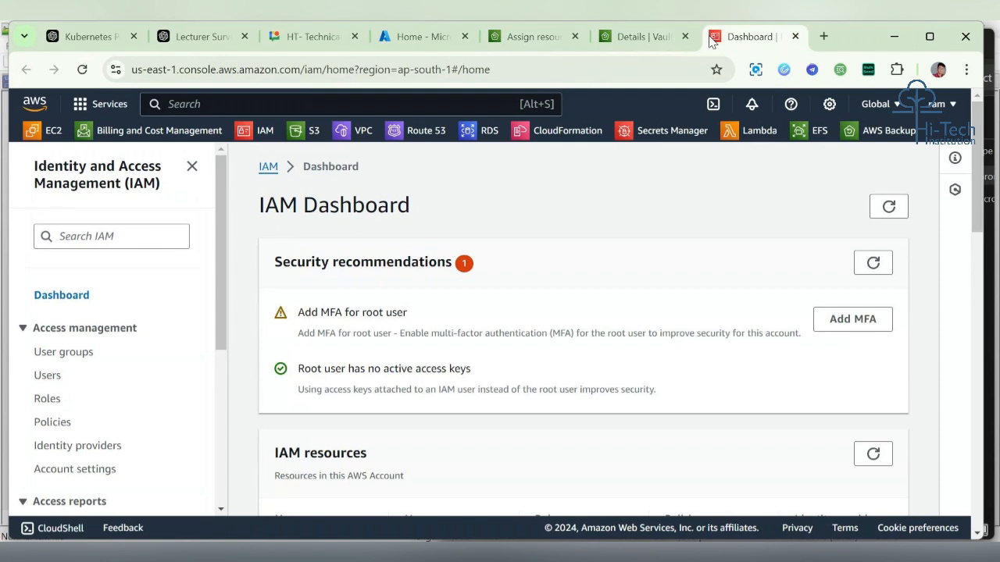
Step: Start creating a new IAM role with AWS service as trusted entity and AWS Backup as the use case
click(50, 400)
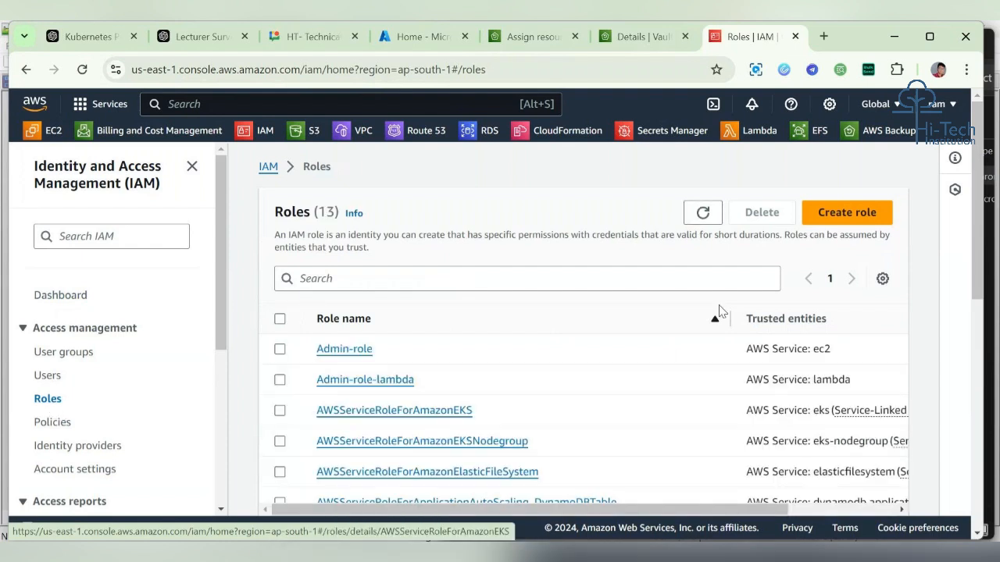
click(851, 214)
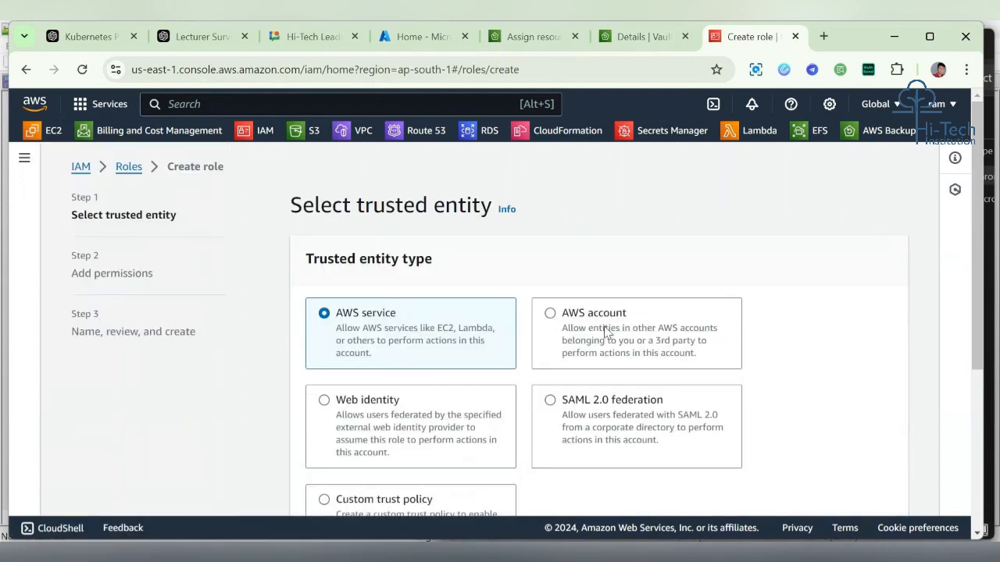
scroll(605, 333, down, 3)
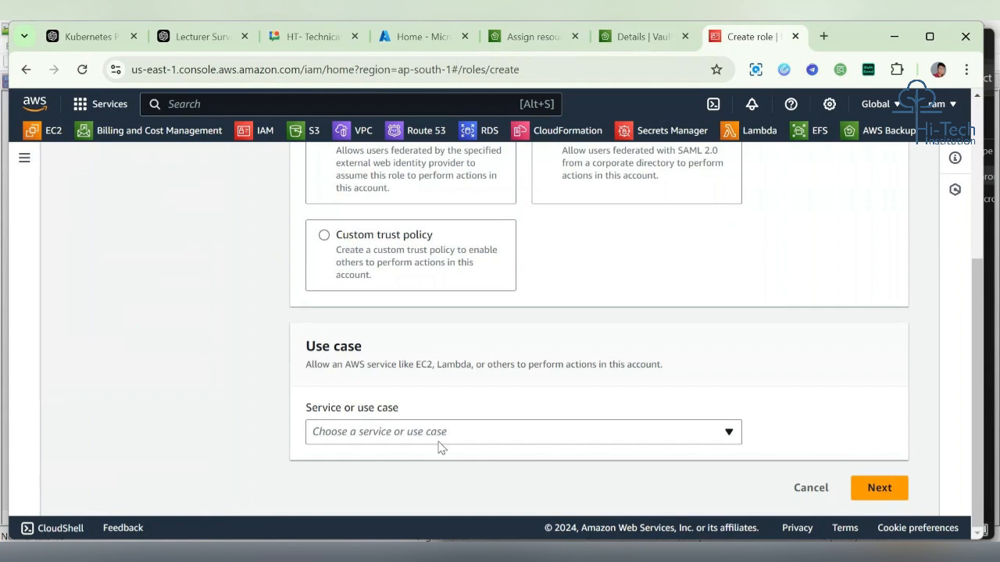
click(461, 431)
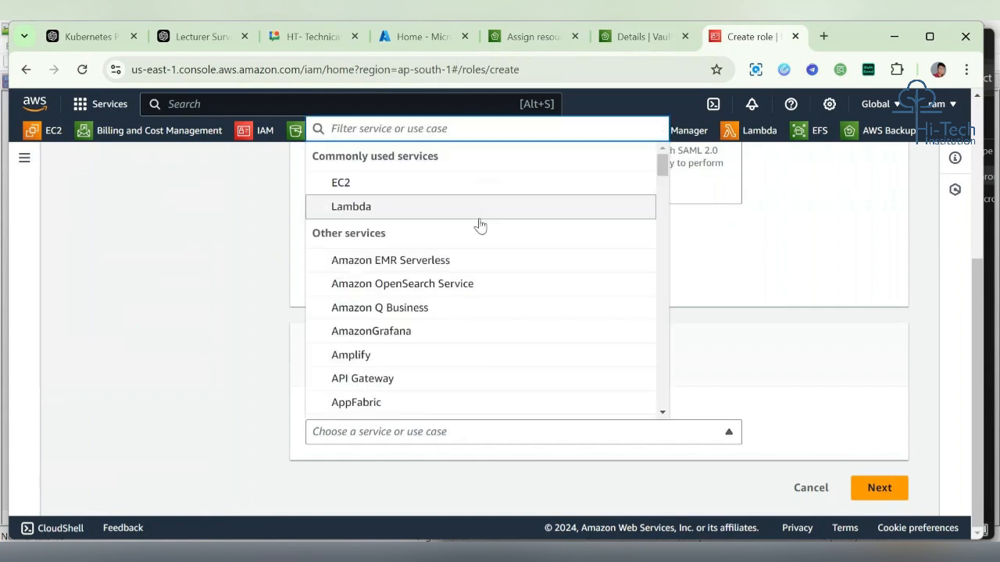
scroll(484, 375, down, 8)
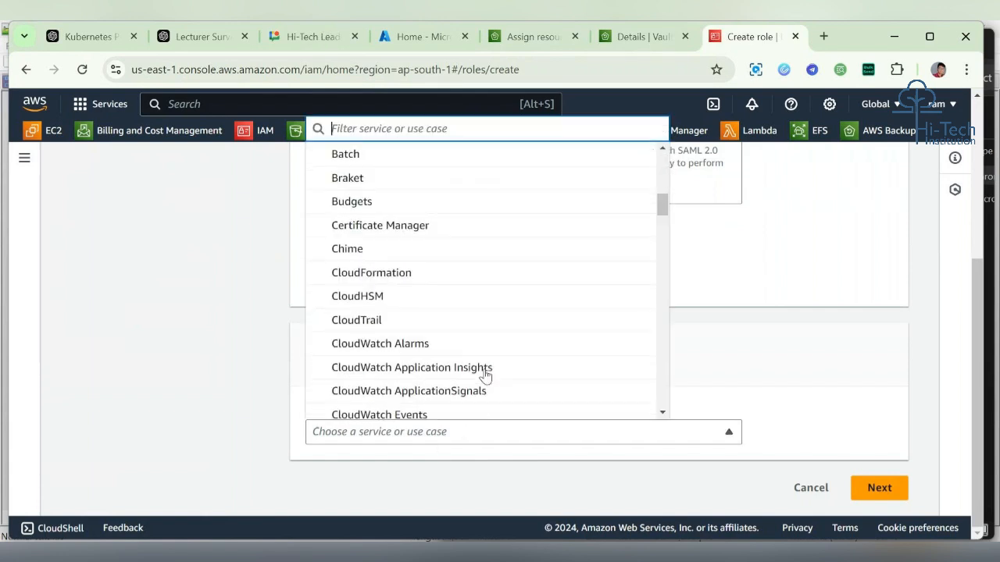
scroll(484, 375, up, 1)
text(bac)
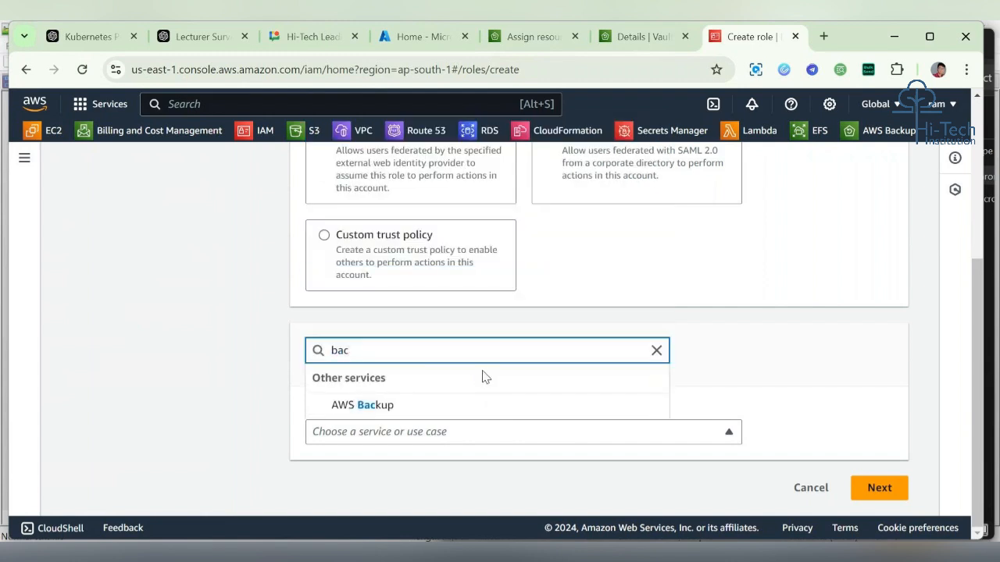
click(431, 406)
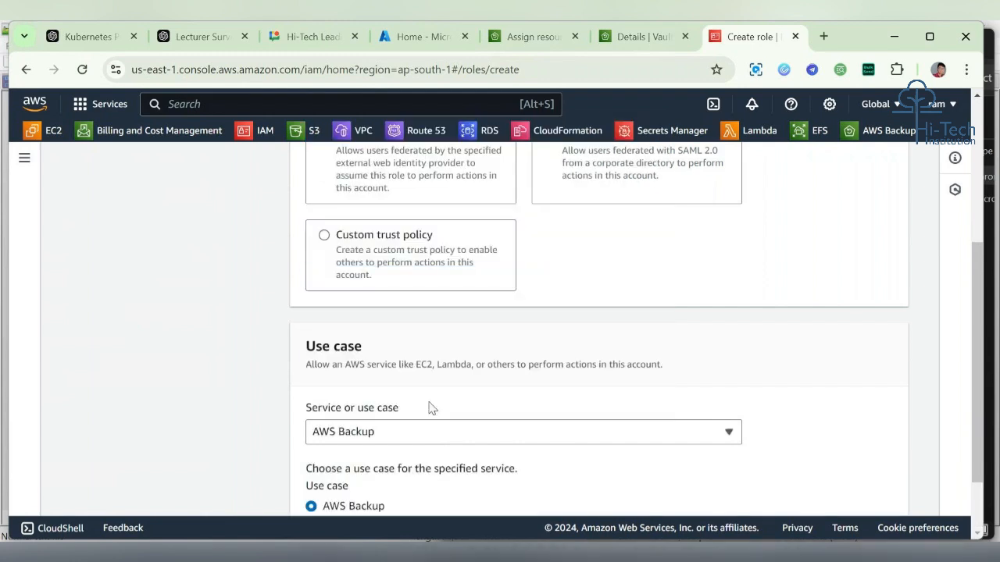
scroll(570, 428, down, 1)
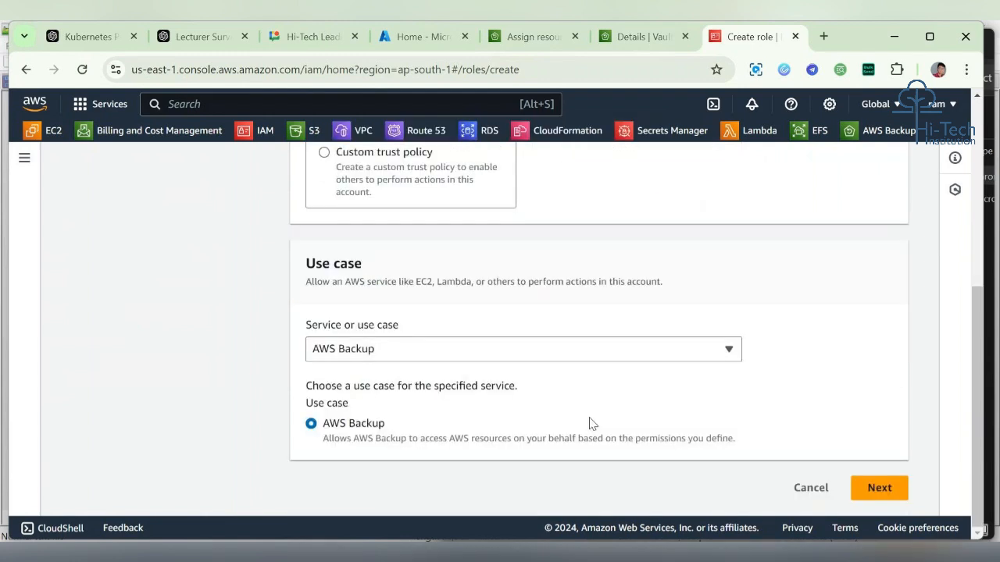
click(878, 487)
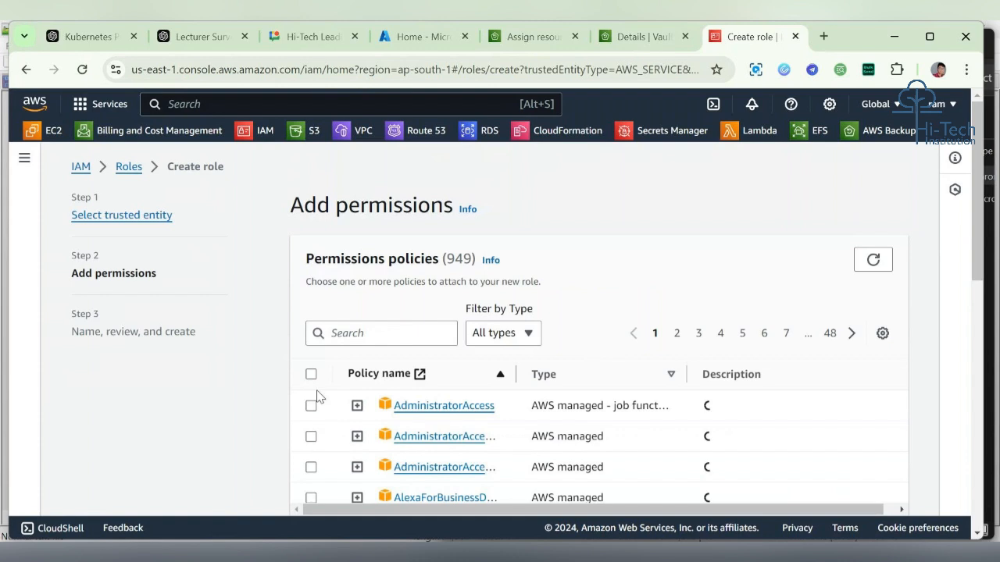
Step: Attach the AdministratorAccess permissions policy to the new role
click(355, 411)
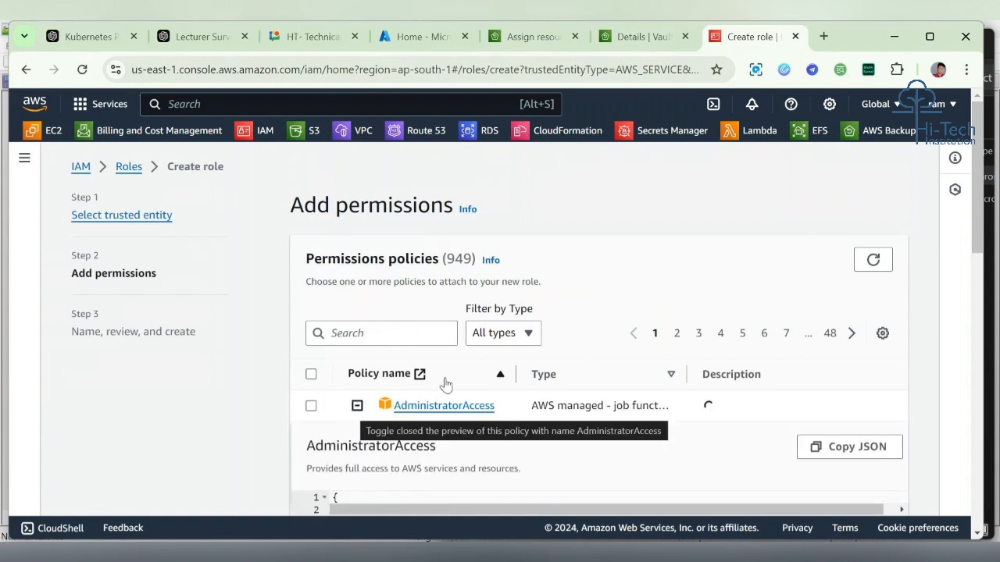
scroll(442, 384, down, 2)
click(310, 212)
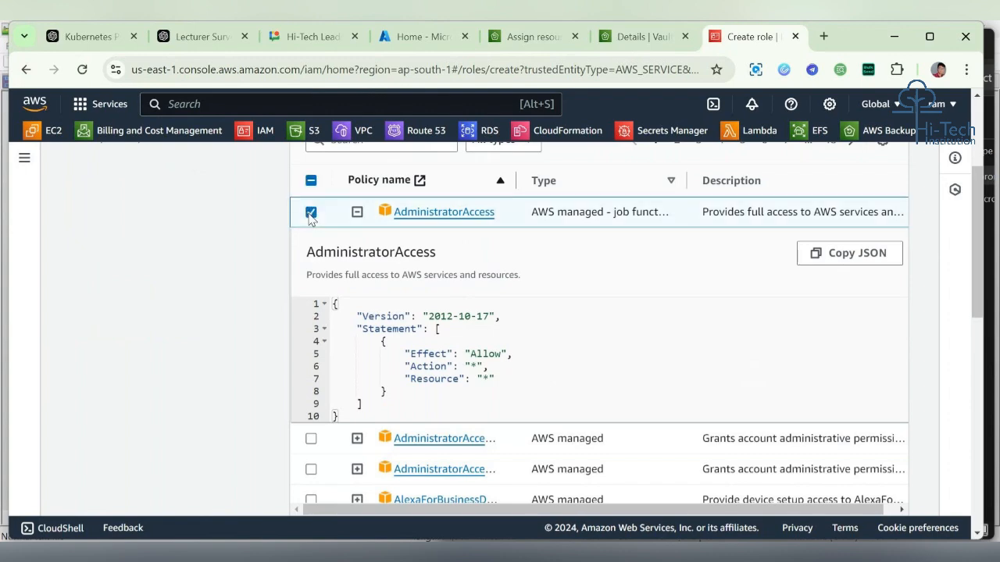
scroll(428, 268, down, 1)
scroll(428, 268, down, 10)
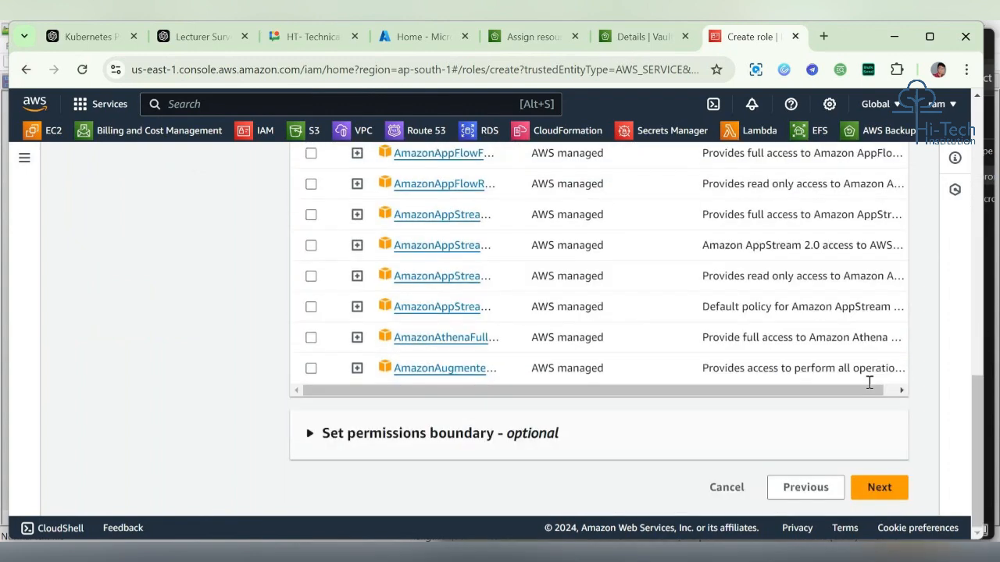
click(880, 487)
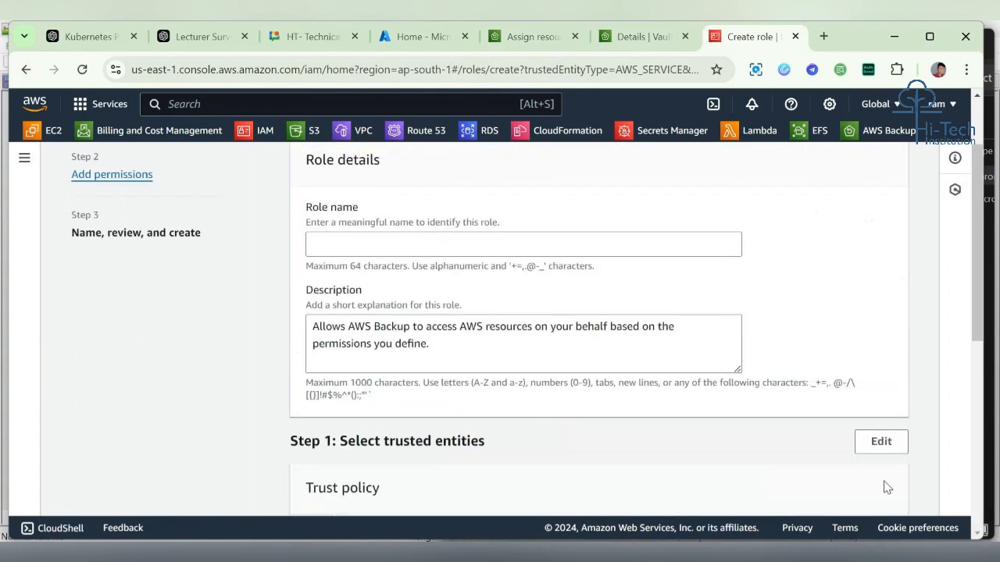
Step: Name the role Admin-role-backup and create it
click(508, 239)
text(Admin)
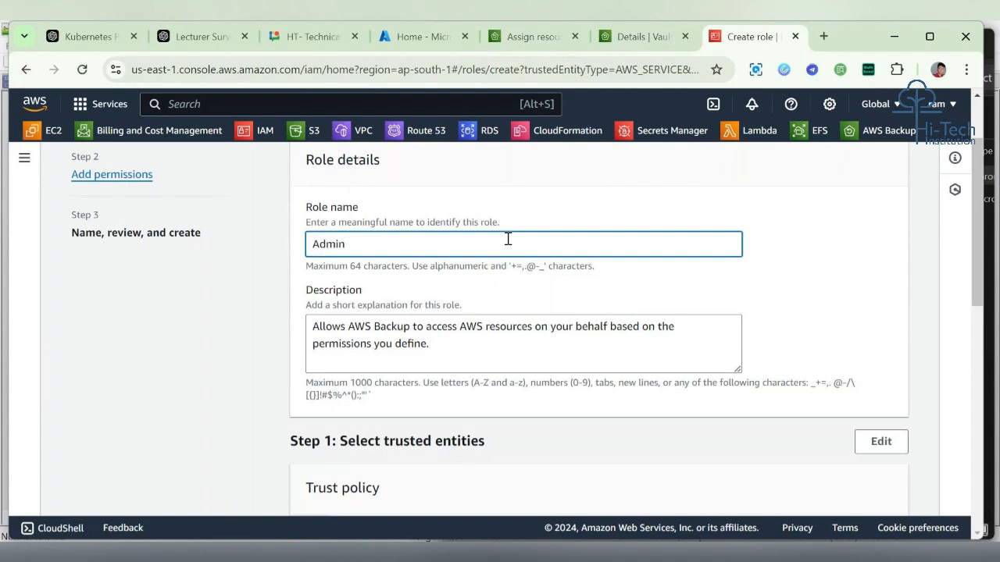
text(-role-backup)
scroll(620, 341, down, 10)
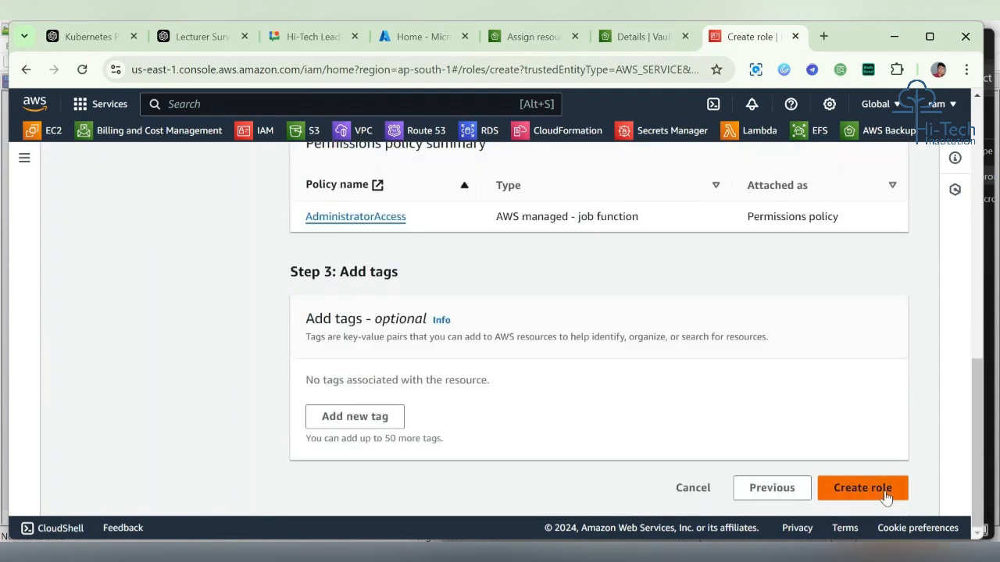
click(859, 489)
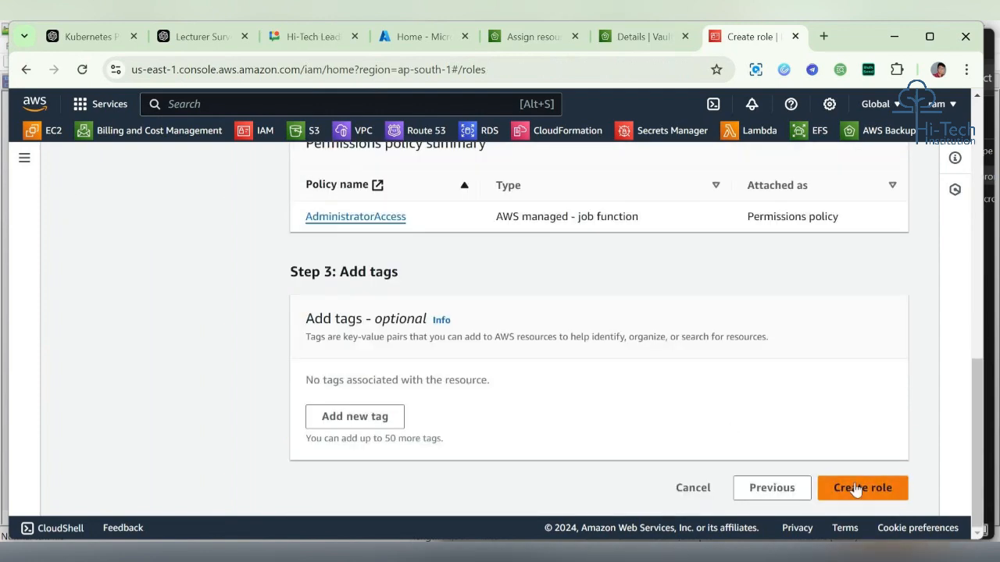
Step: Return to the Assign resources form and browse the IAM role list for the new role
scroll(613, 311, up, 1)
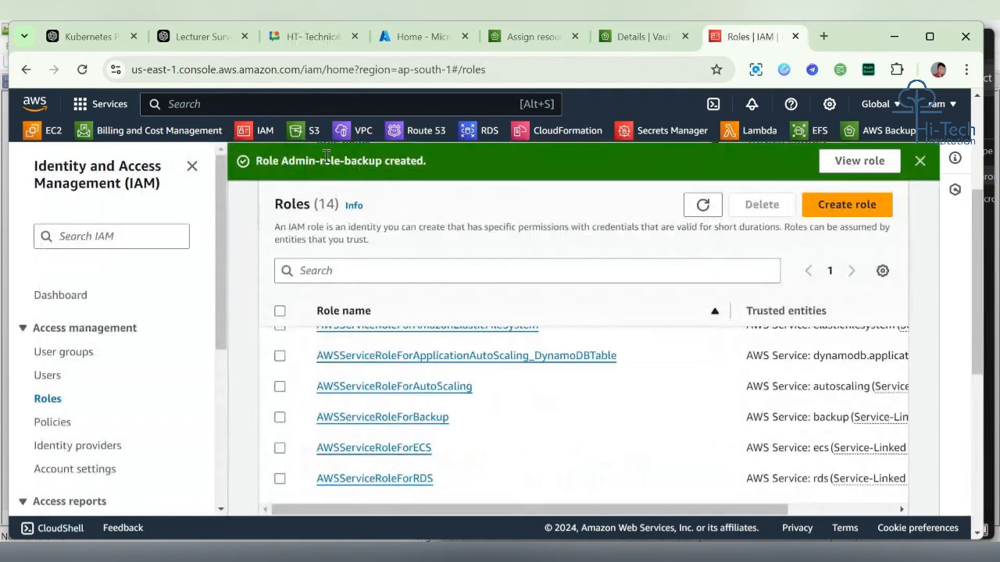
click(659, 37)
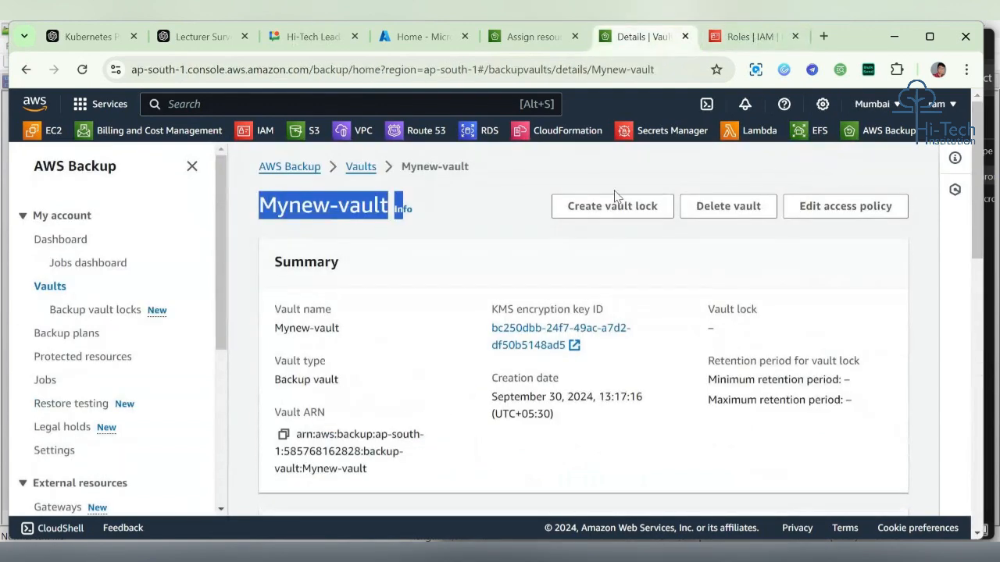
click(540, 43)
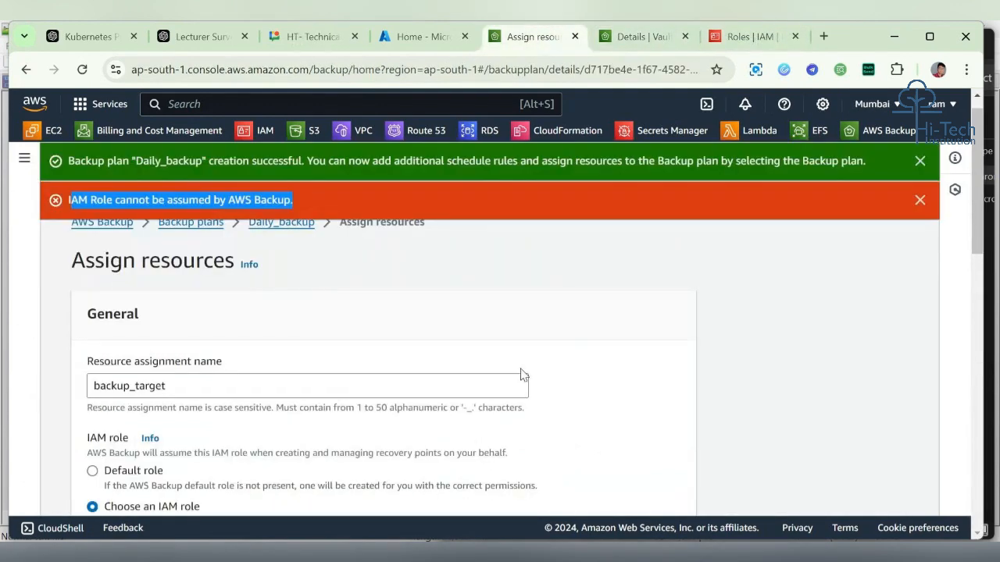
scroll(522, 373, down, 3)
scroll(522, 373, down, 4)
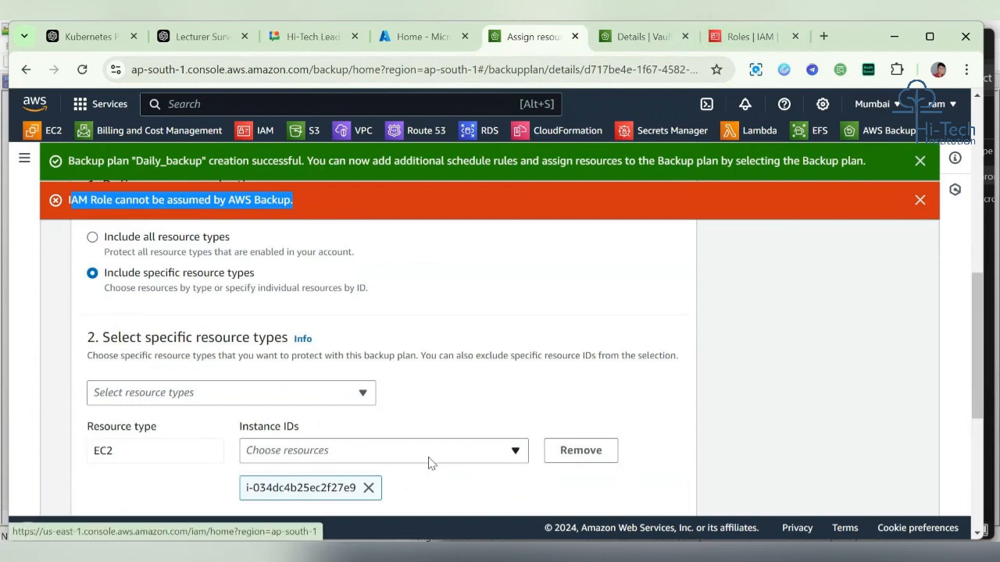
scroll(428, 463, down, 4)
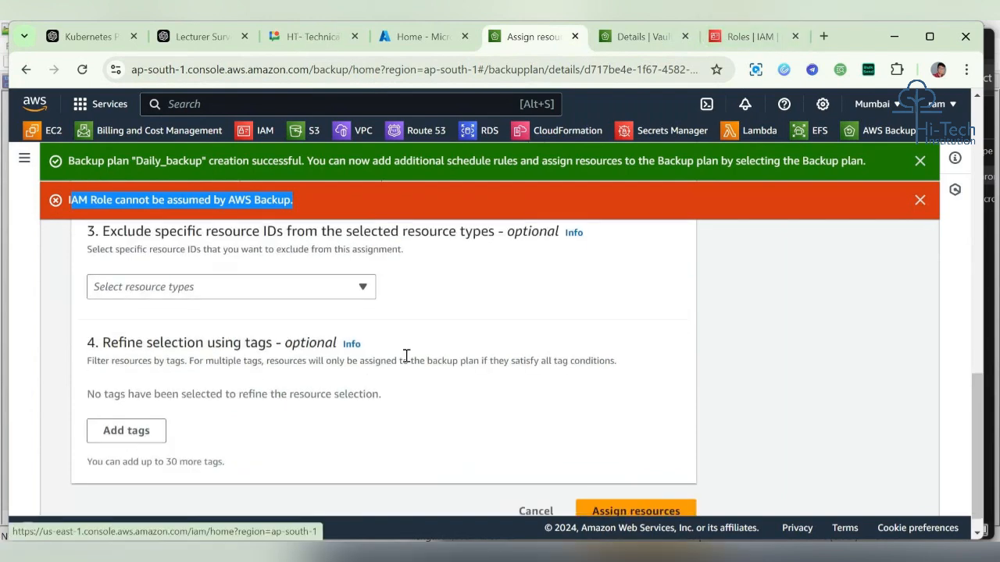
scroll(461, 356, up, 8)
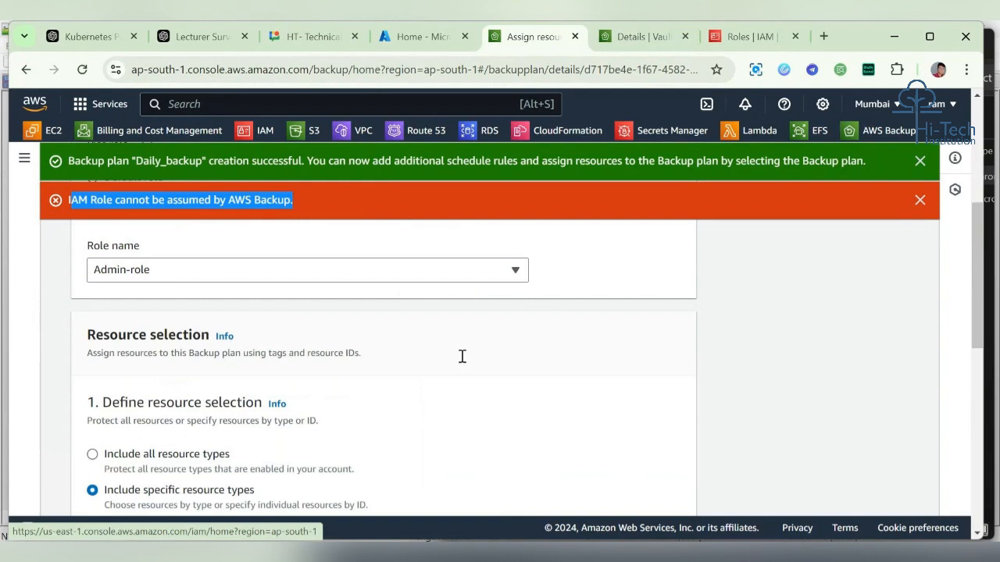
scroll(462, 356, up, 1)
click(440, 340)
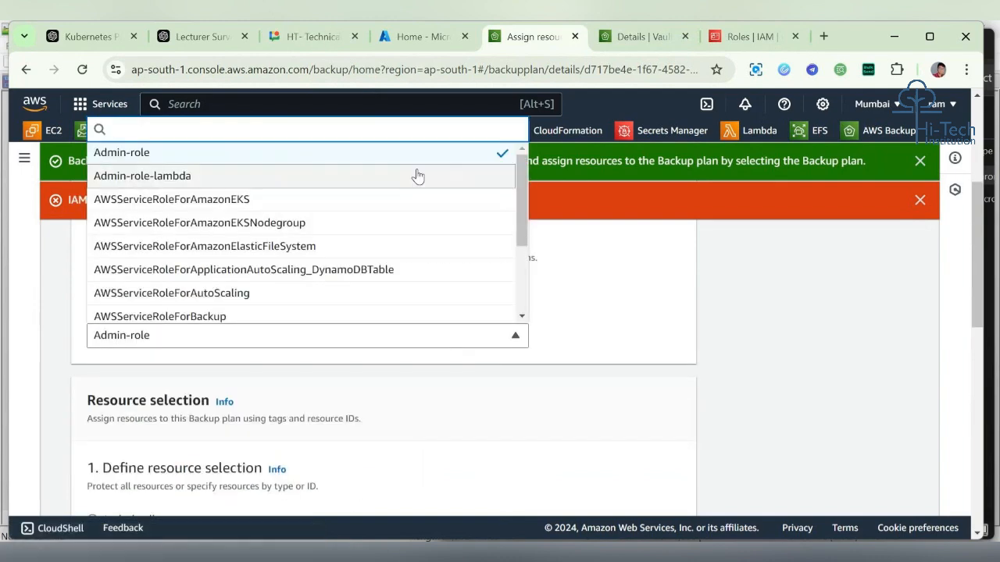
scroll(450, 309, down, 3)
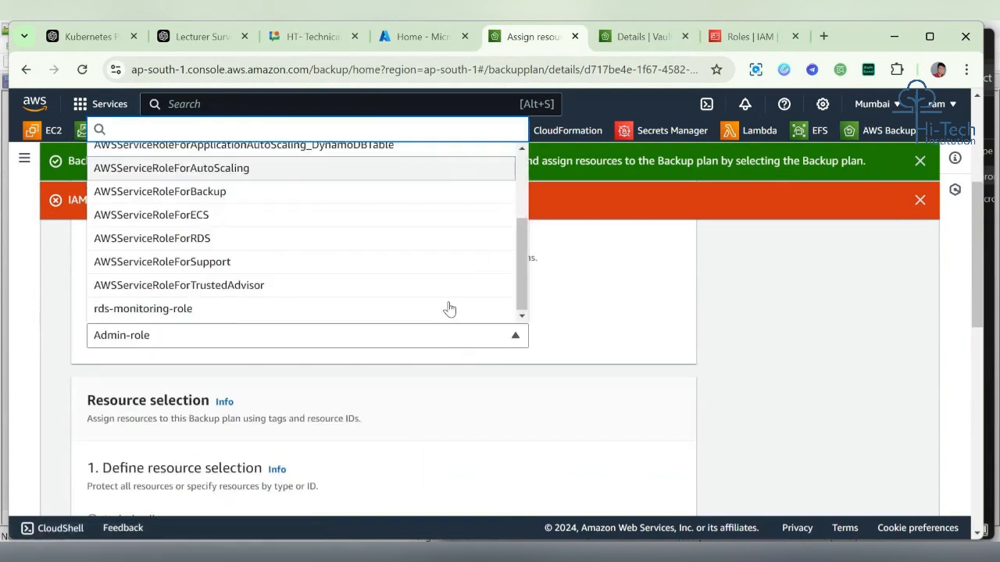
click(552, 351)
scroll(352, 305, up, 3)
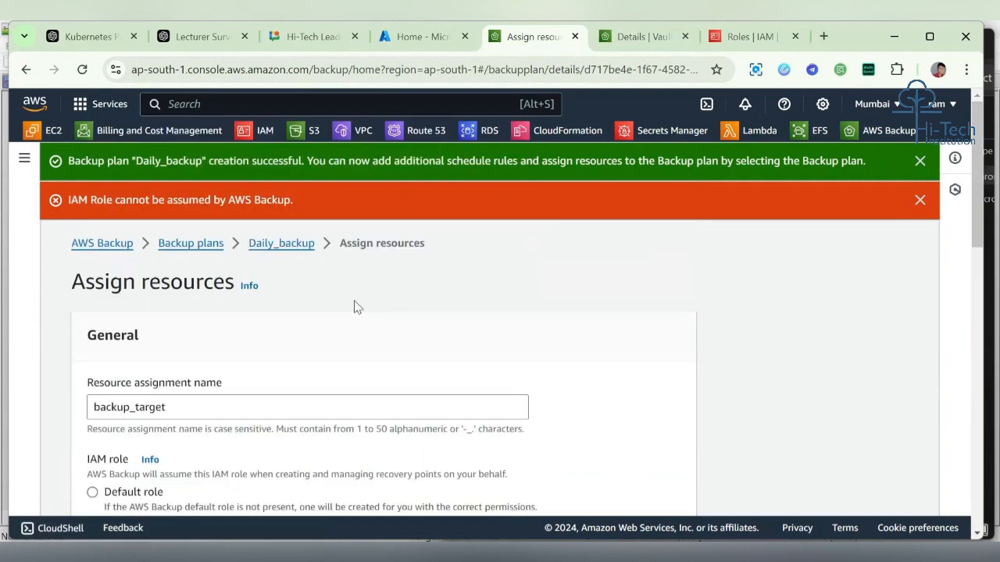
Step: Go back to the Daily_backup plan and start a new resource assignment
click(297, 243)
scroll(591, 329, down, 1)
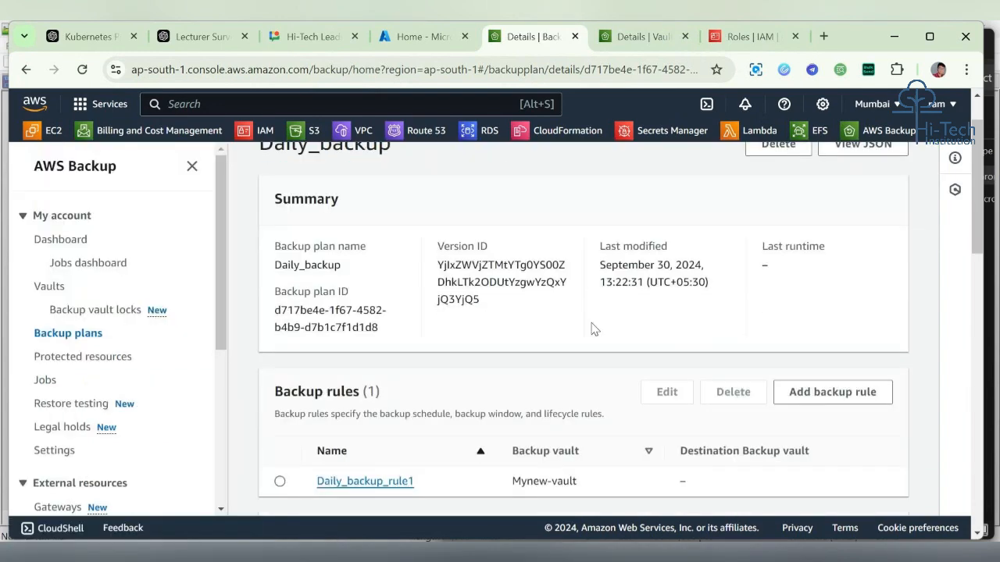
scroll(592, 329, down, 3)
scroll(594, 330, up, 1)
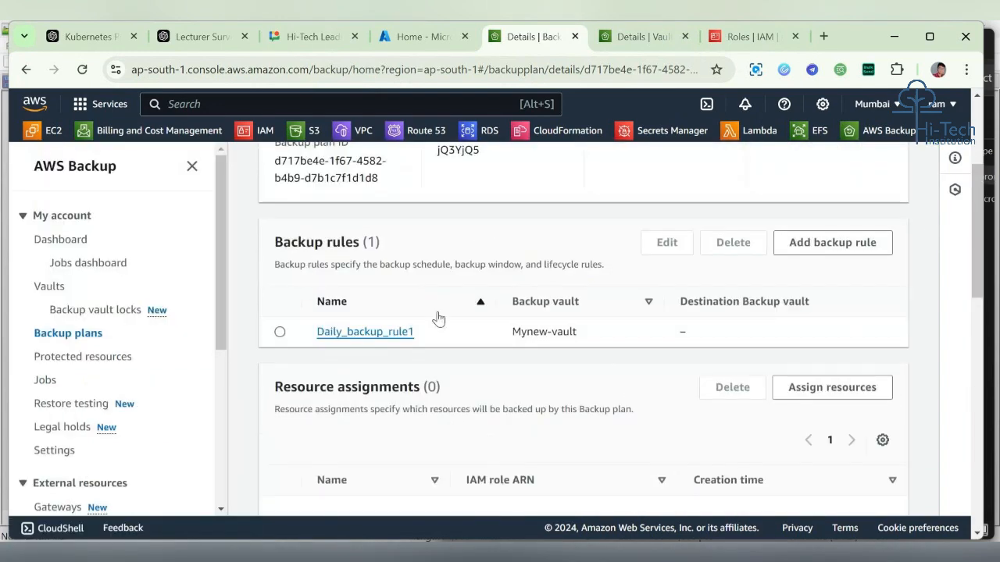
scroll(438, 318, down, 3)
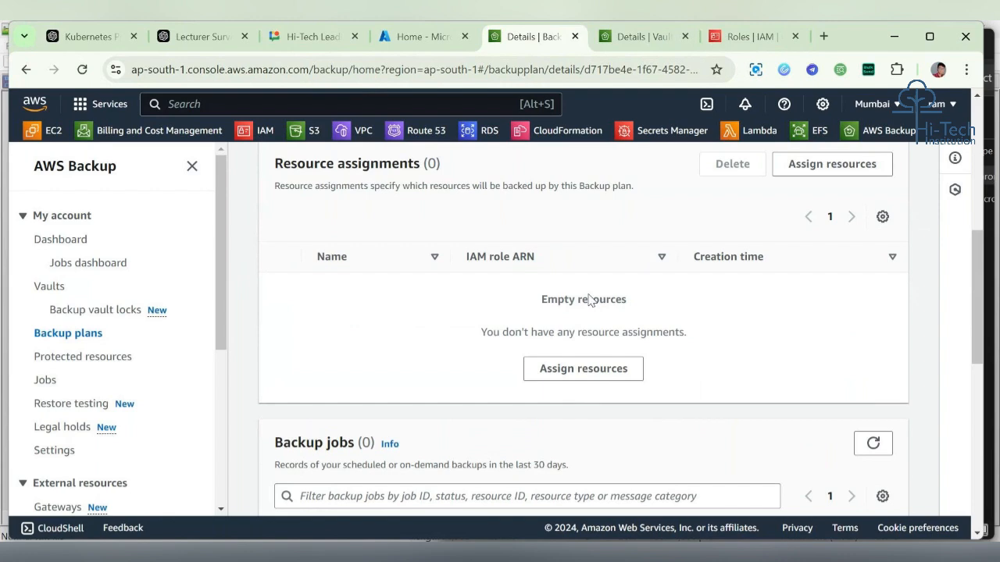
scroll(590, 301, up, 2)
click(830, 305)
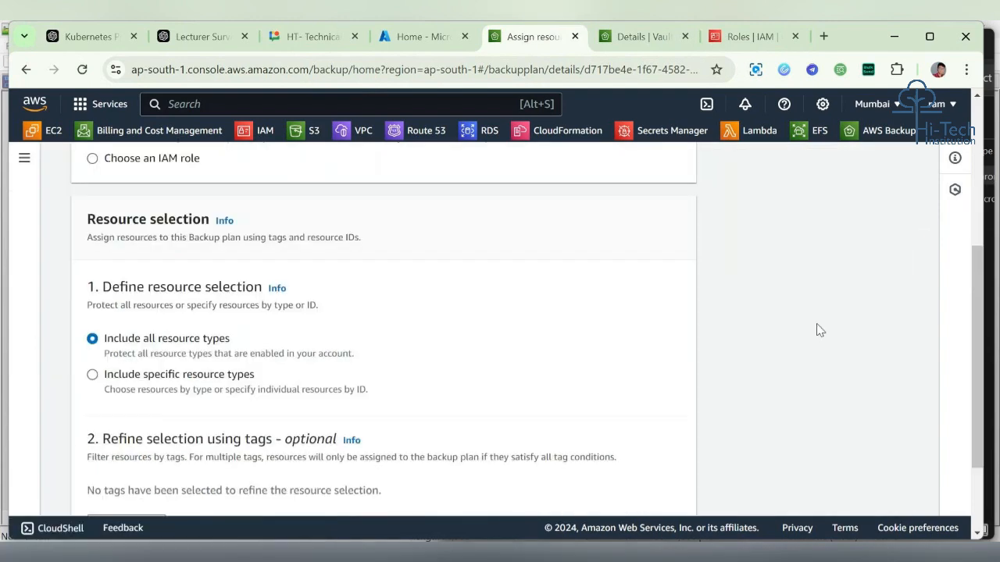
Step: Choose to use an IAM role and select Admin-role-backup for the assignment
scroll(437, 312, up, 3)
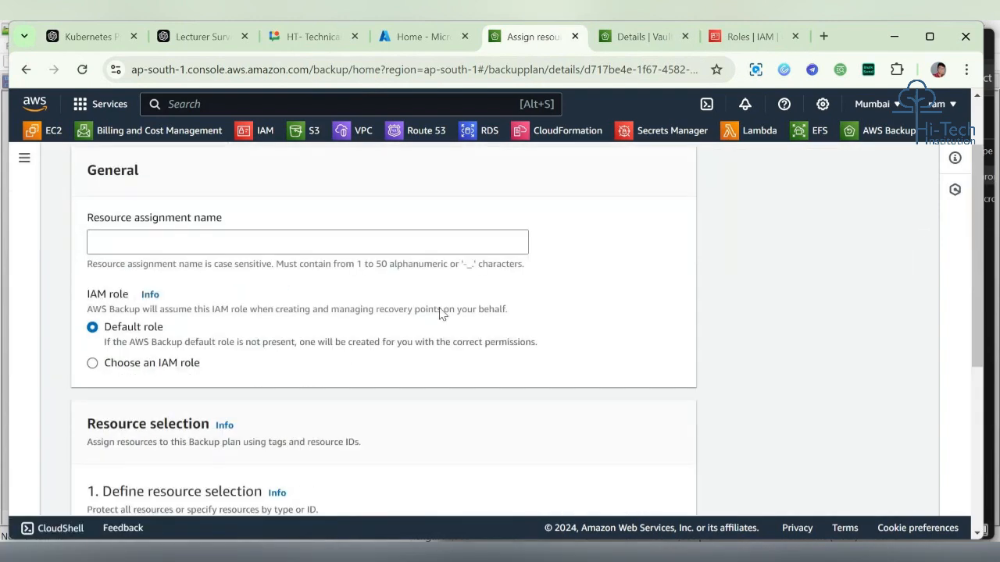
click(168, 369)
click(273, 424)
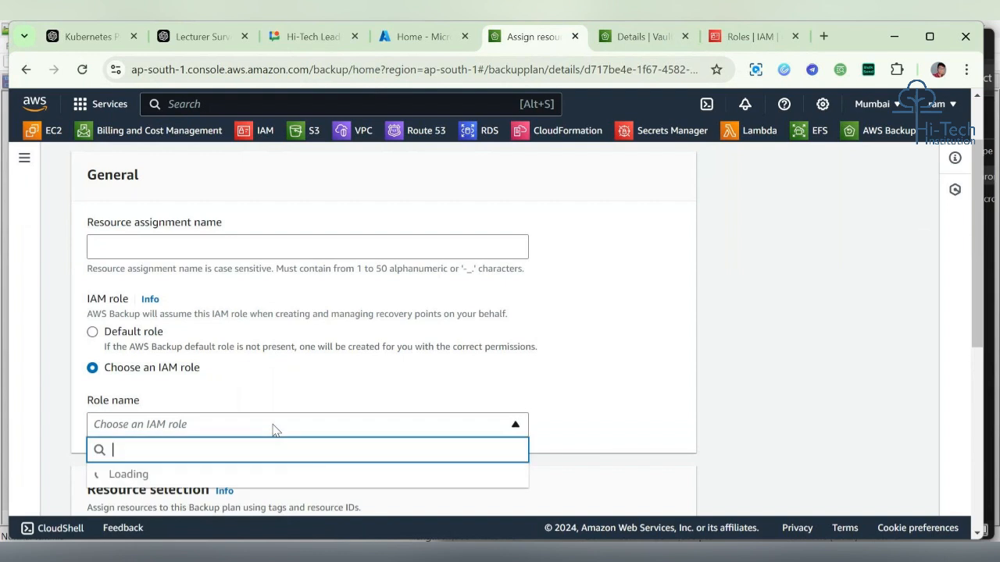
scroll(275, 480, down, 1)
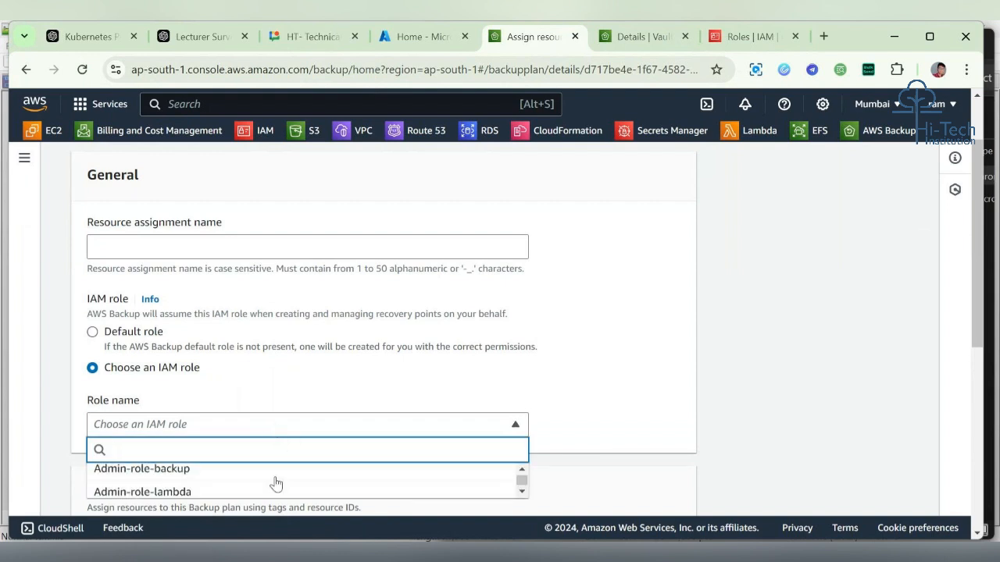
click(275, 480)
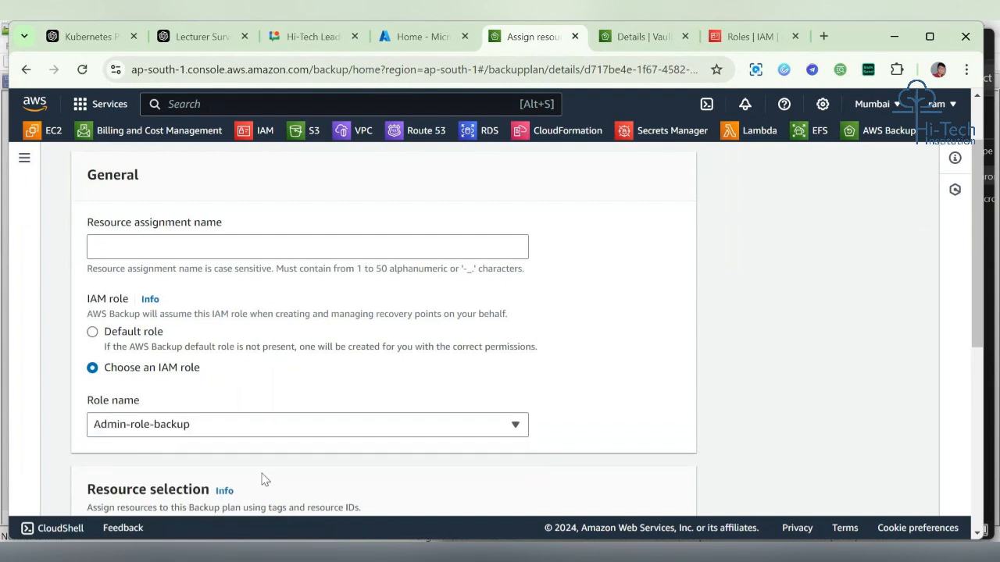
Step: Name the resource assignment Target_resource
click(317, 236)
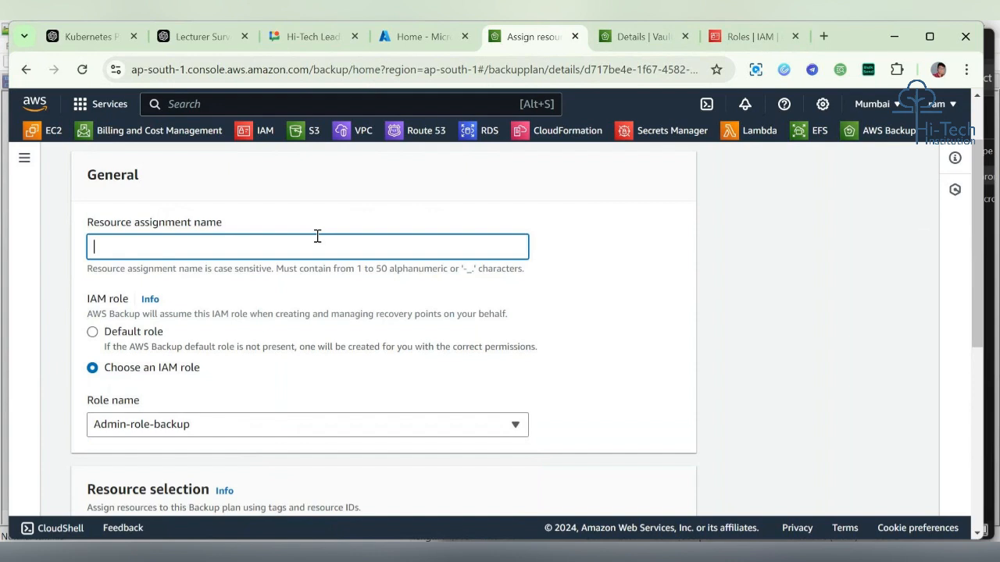
text(Target_resource)
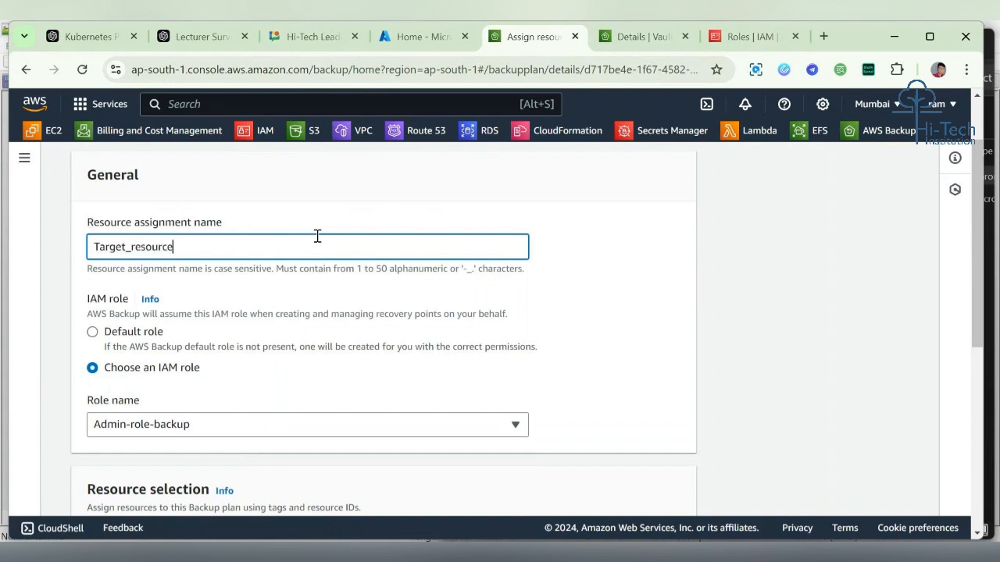
Step: Limit the assignment to specific resource types and add EC2 as the resource type
scroll(279, 286, down, 1)
scroll(279, 282, up, 1)
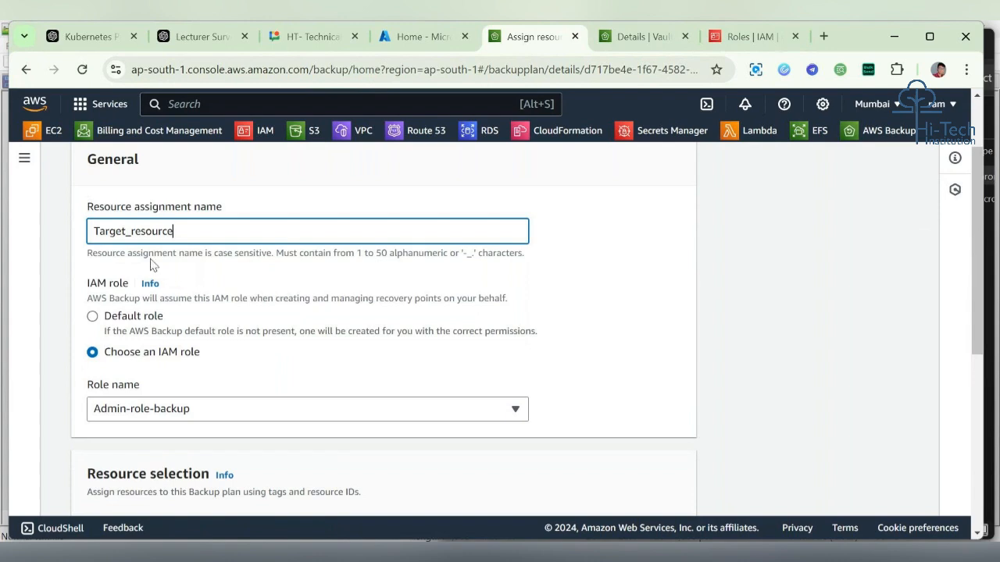
scroll(152, 266, down, 3)
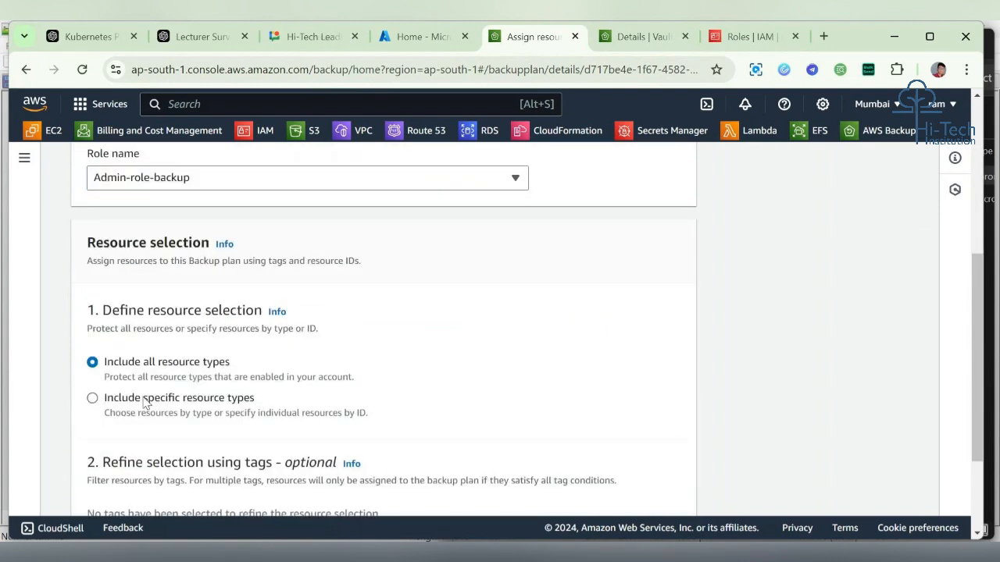
click(144, 400)
scroll(145, 401, down, 2)
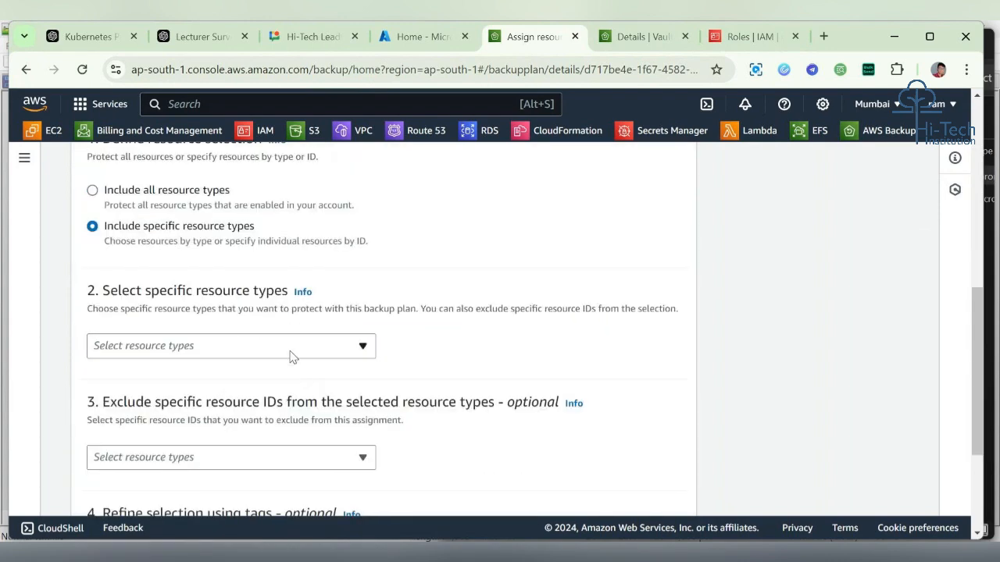
click(140, 346)
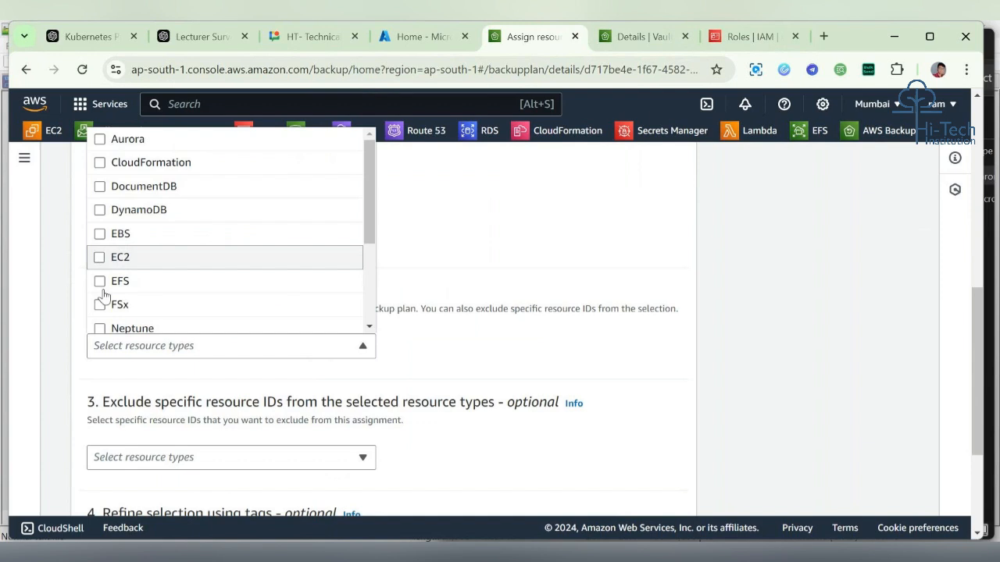
click(100, 259)
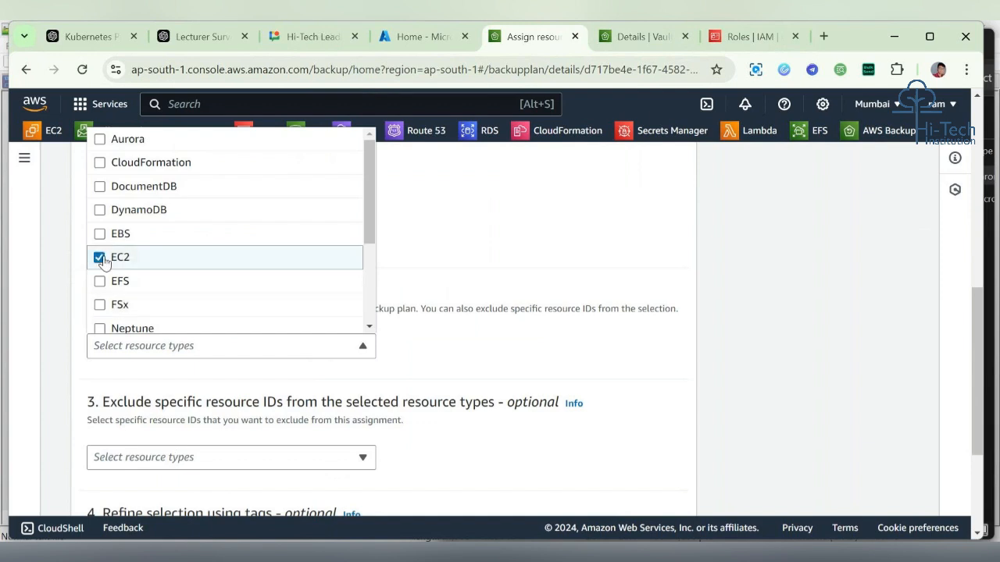
click(239, 474)
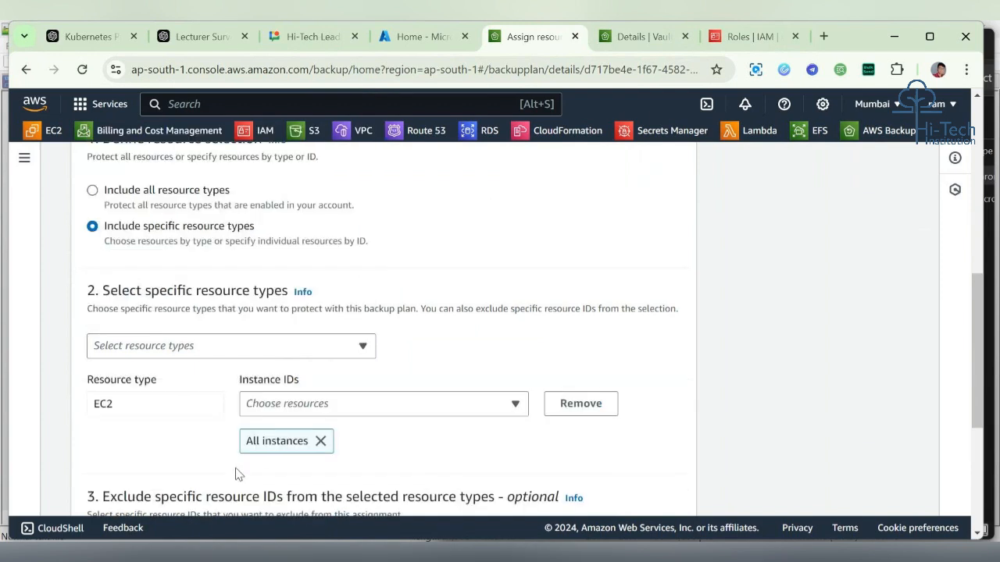
Step: Replace all instances with instance i-034dc4b25ec2f27e9 and assign the resources to the plan
click(323, 441)
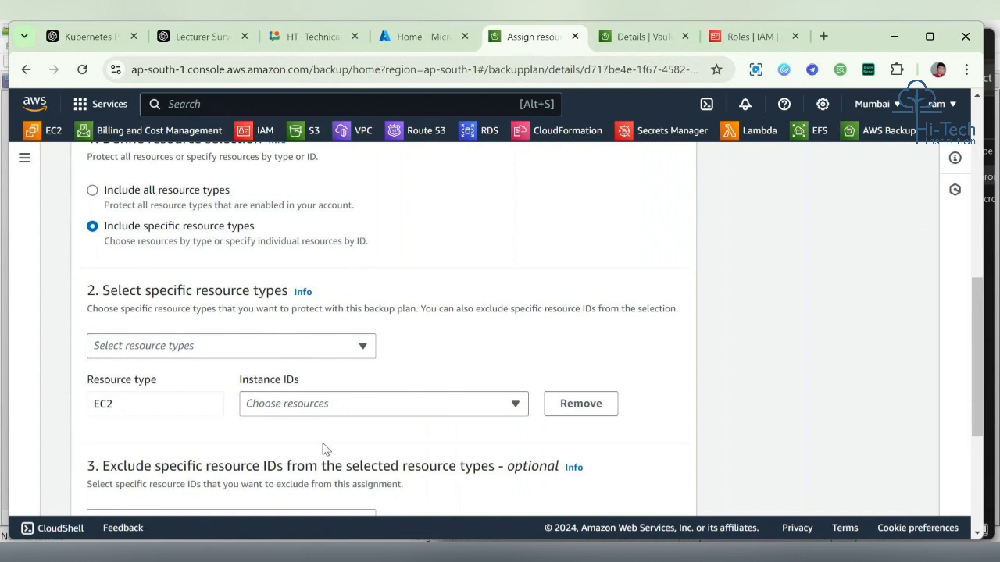
click(397, 404)
click(413, 367)
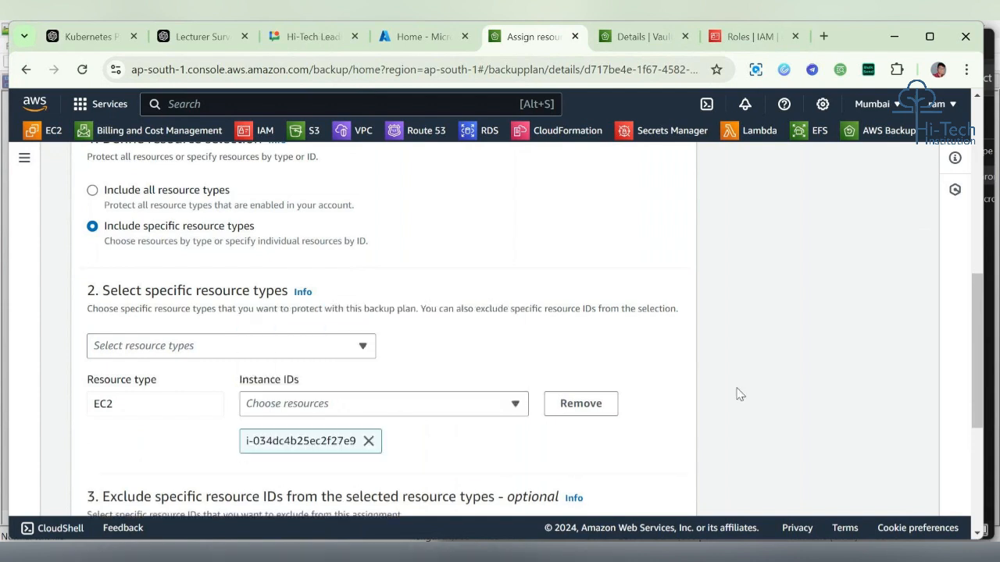
scroll(738, 394, down, 4)
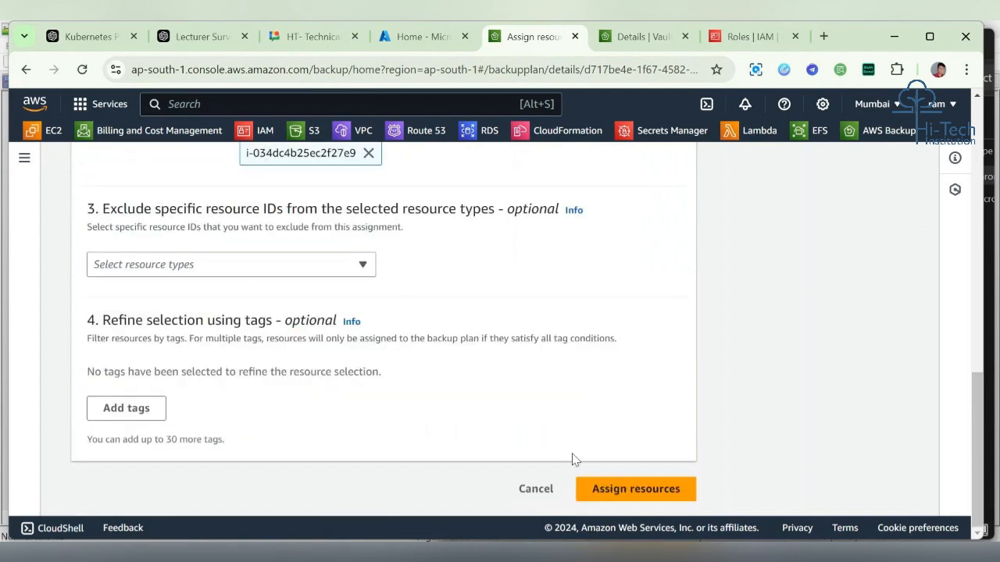
click(616, 490)
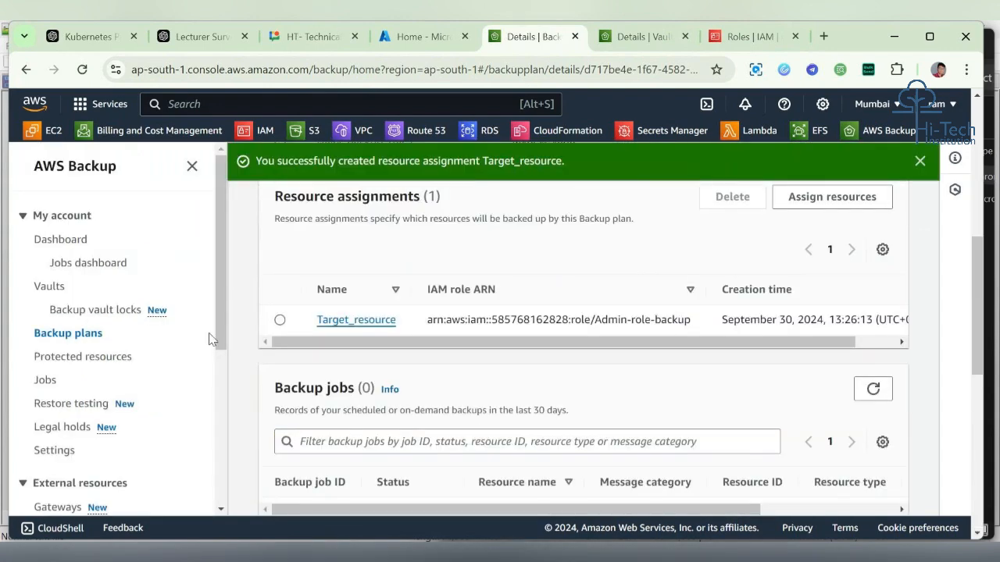
Step: Check the protected resources list and the backup jobs list for the assigned instance
click(76, 359)
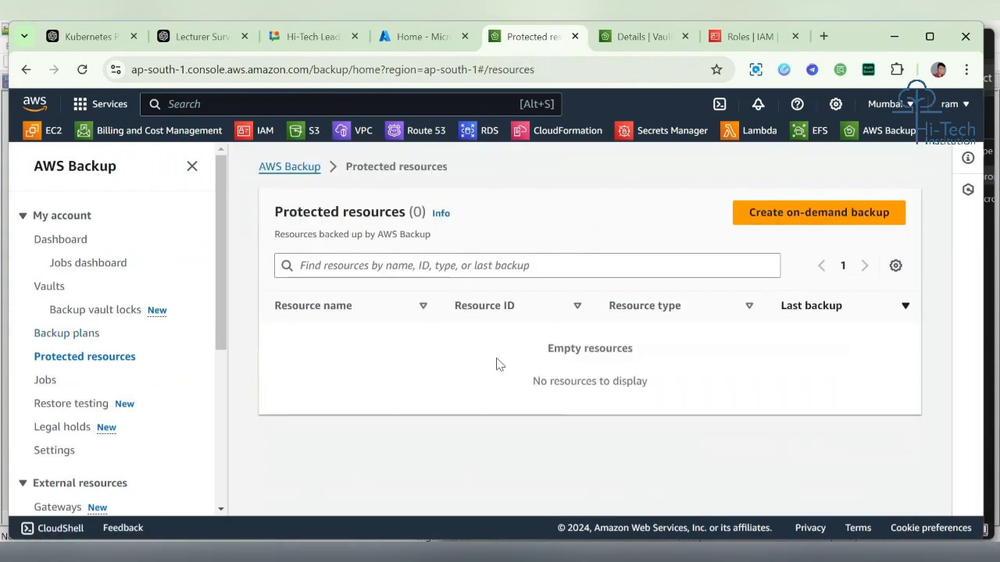
click(294, 169)
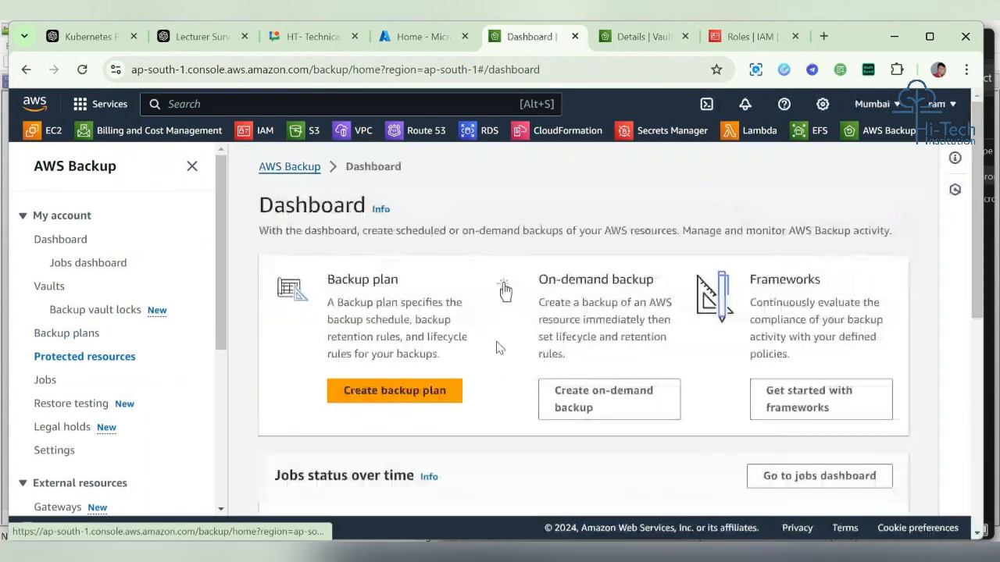
click(69, 336)
click(37, 382)
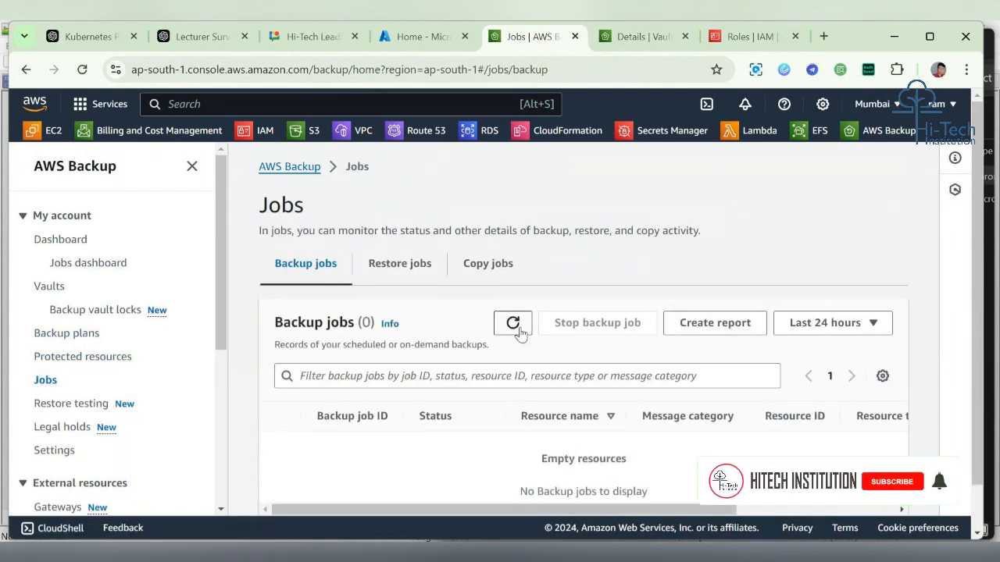
scroll(418, 439, down, 1)
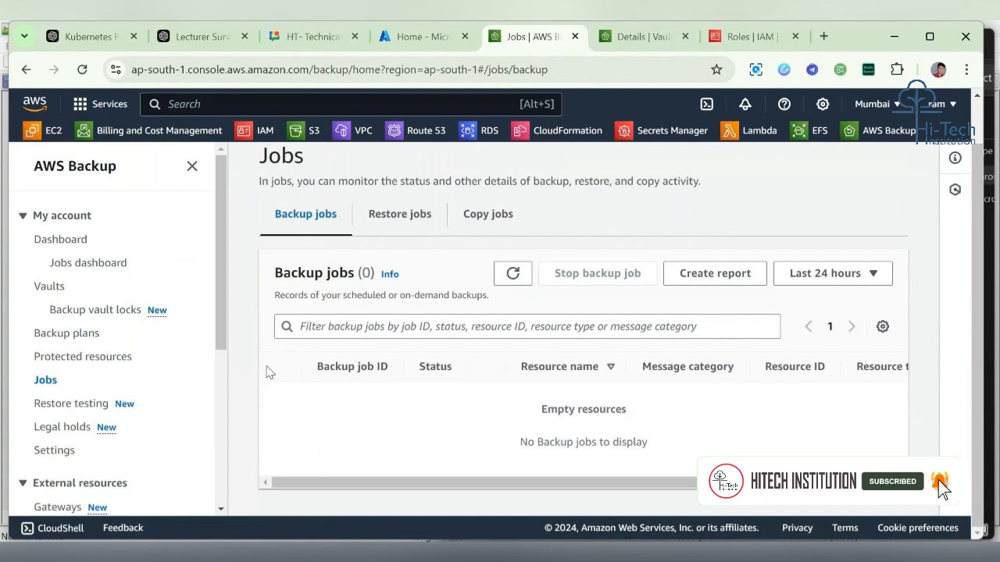
drag(284, 371, 687, 483)
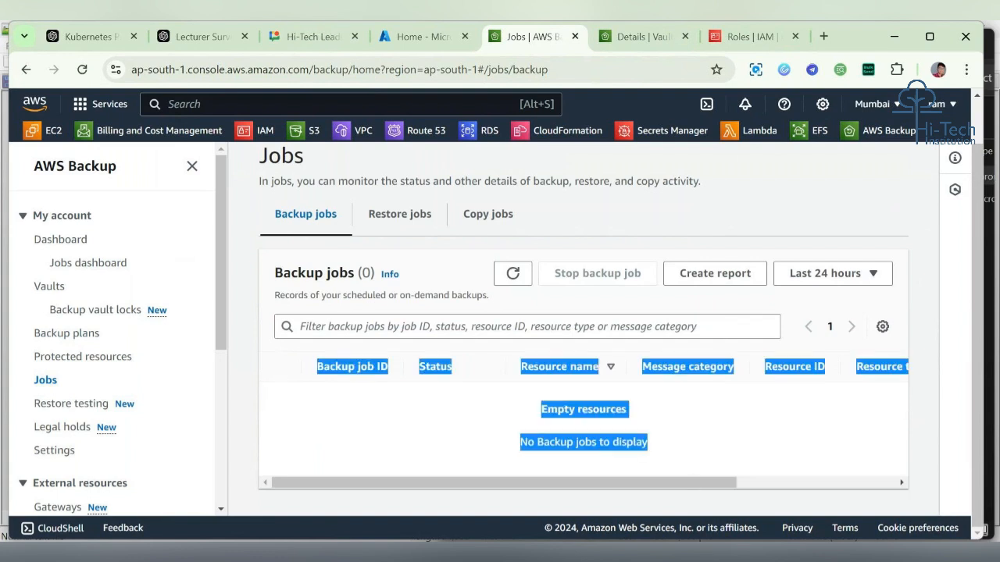
click(817, 471)
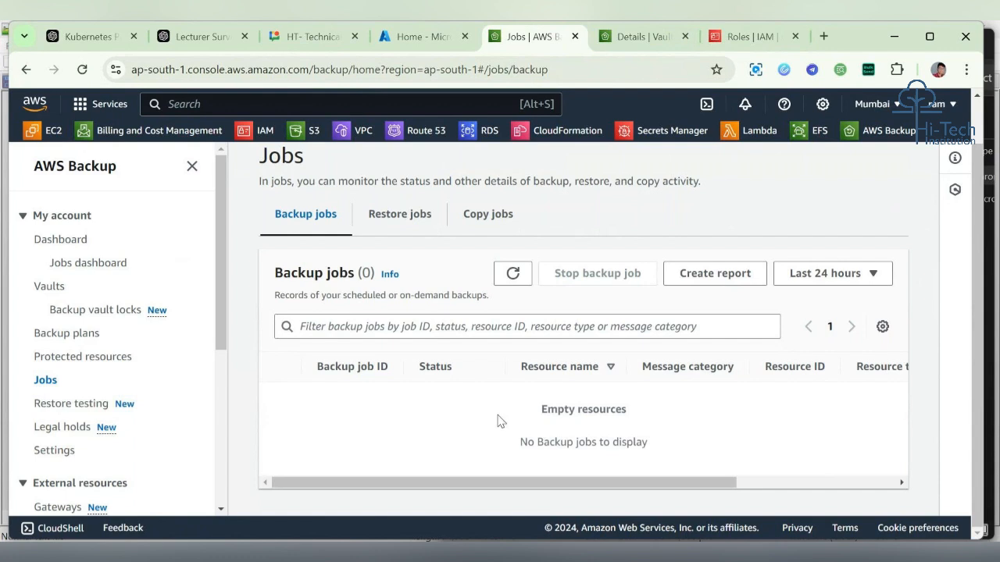
drag(498, 420, 700, 460)
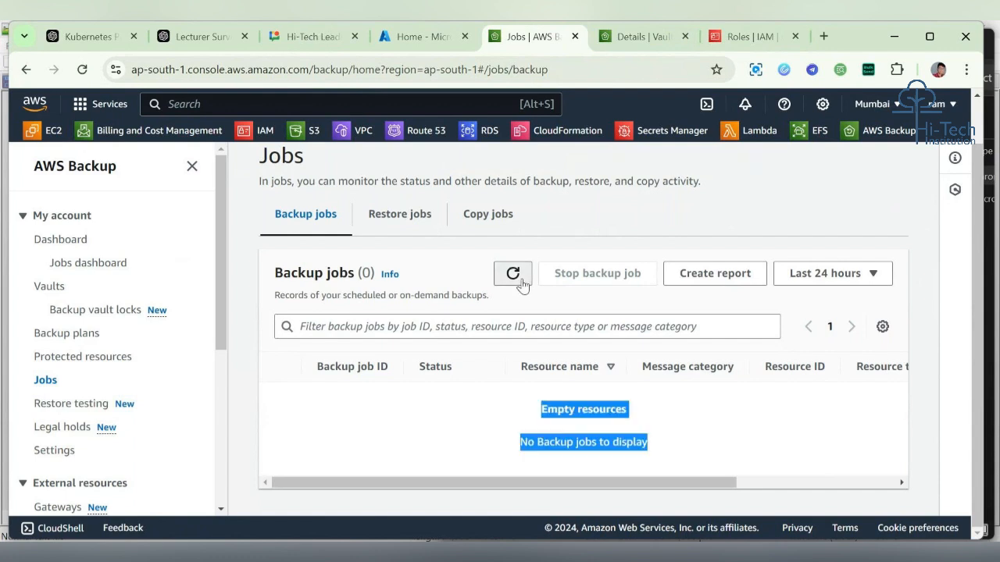
click(54, 359)
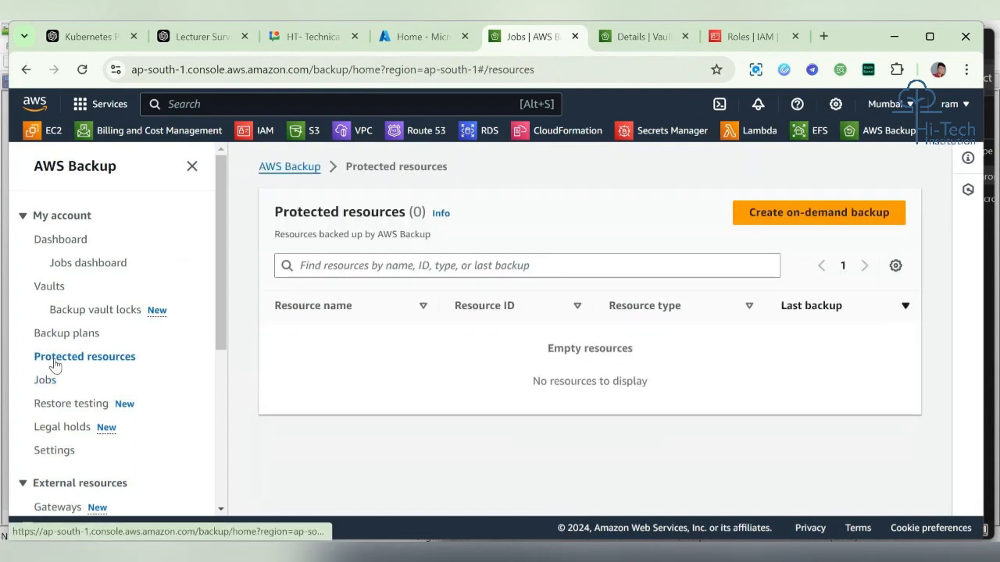
drag(520, 364, 711, 404)
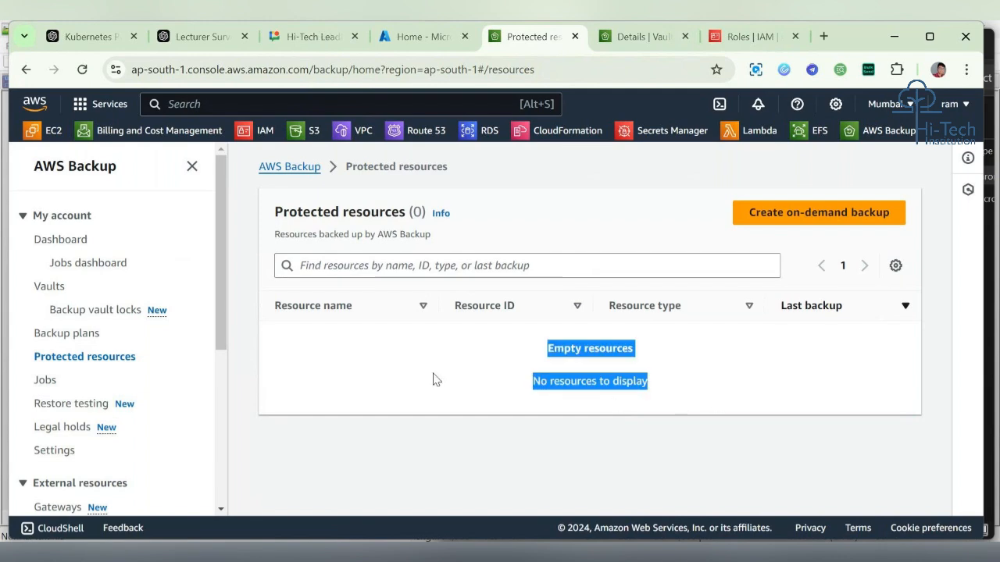
Step: Review the backup plans list and the jobs dashboard for any backup activity
click(67, 338)
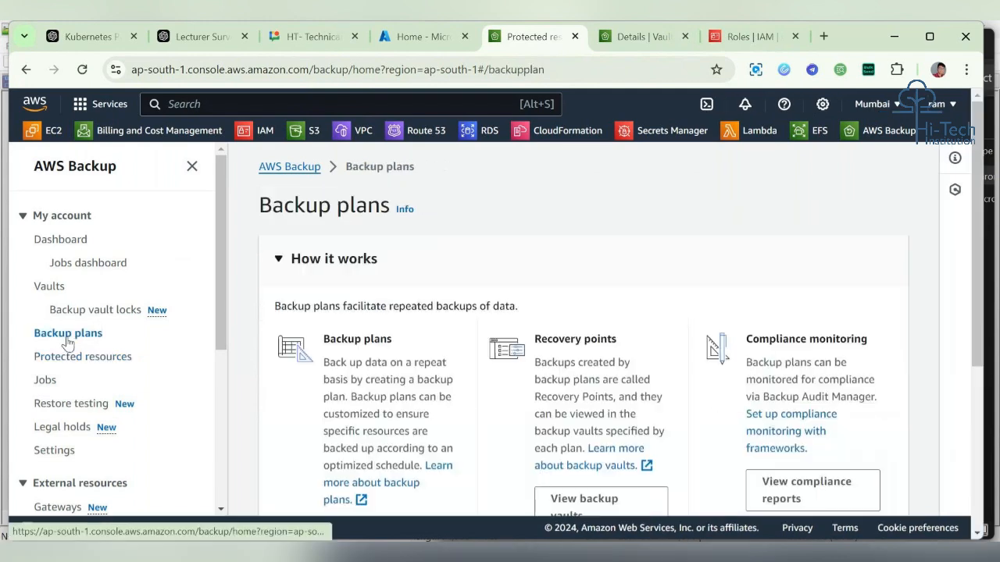
scroll(453, 355, down, 3)
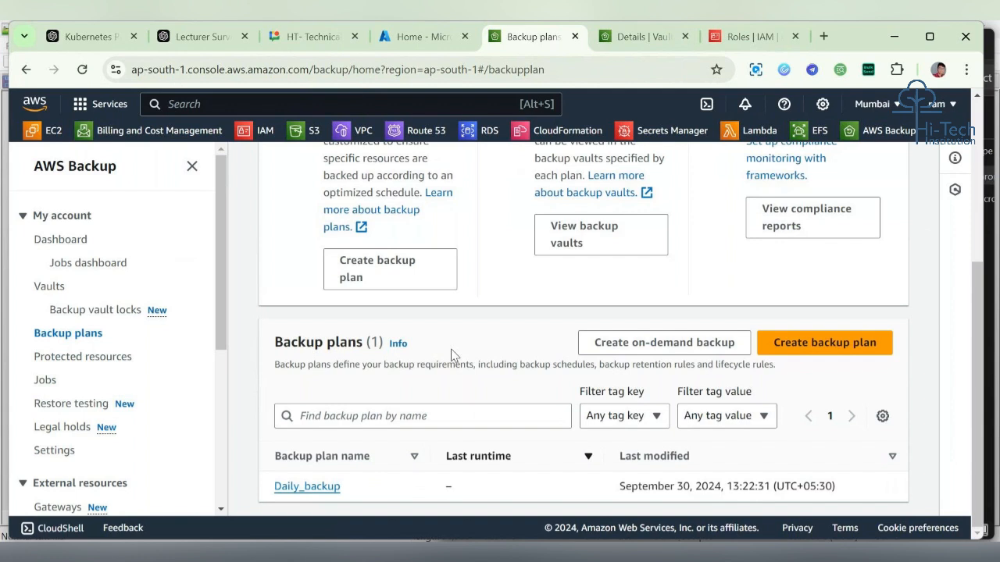
double_click(443, 491)
click(546, 503)
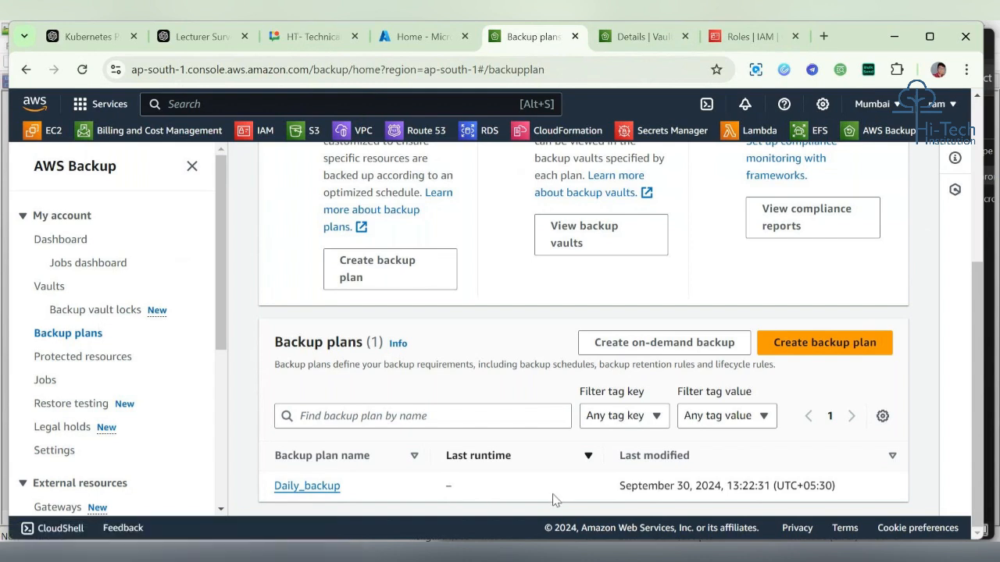
click(92, 263)
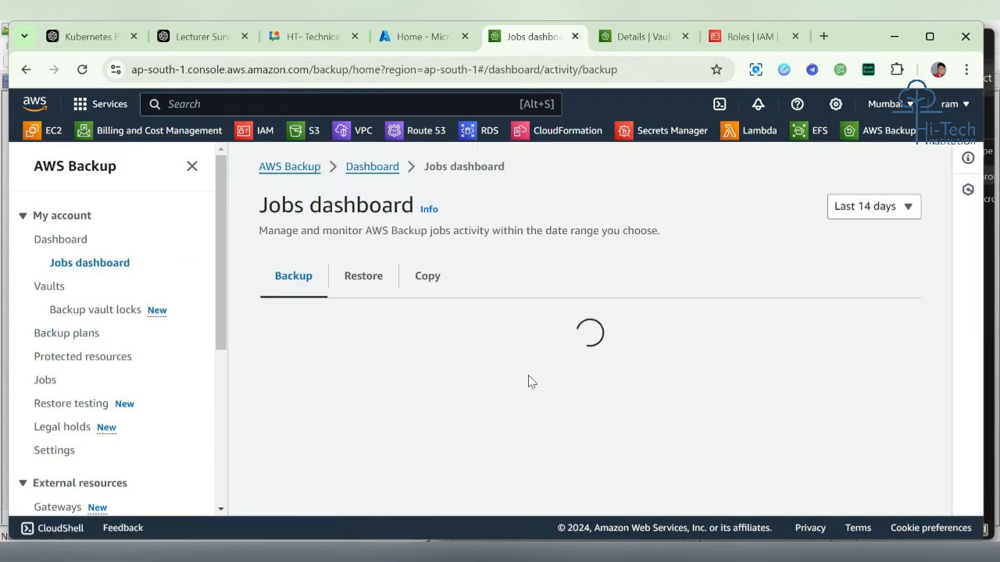
scroll(528, 381, down, 3)
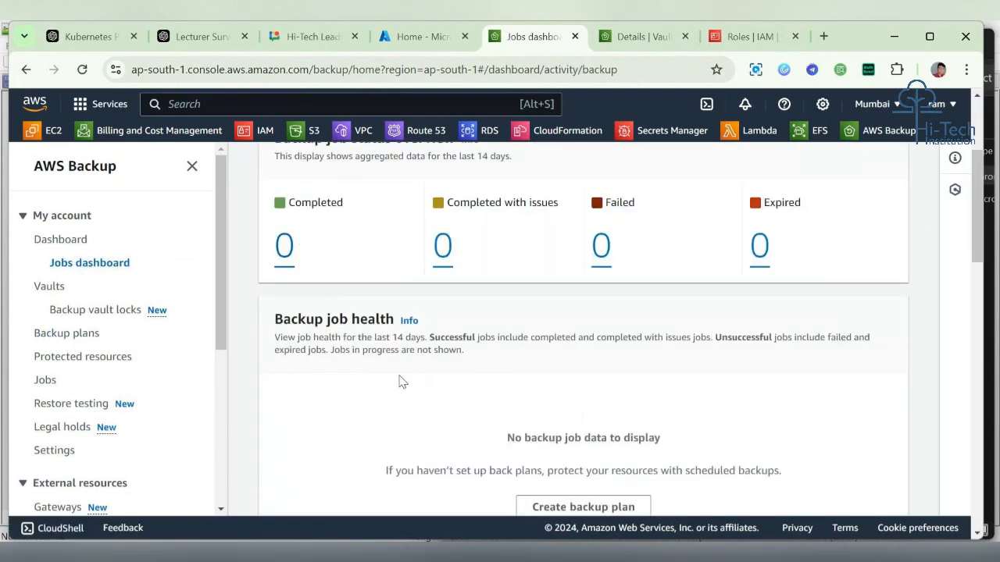
scroll(405, 386, down, 3)
scroll(412, 396, up, 3)
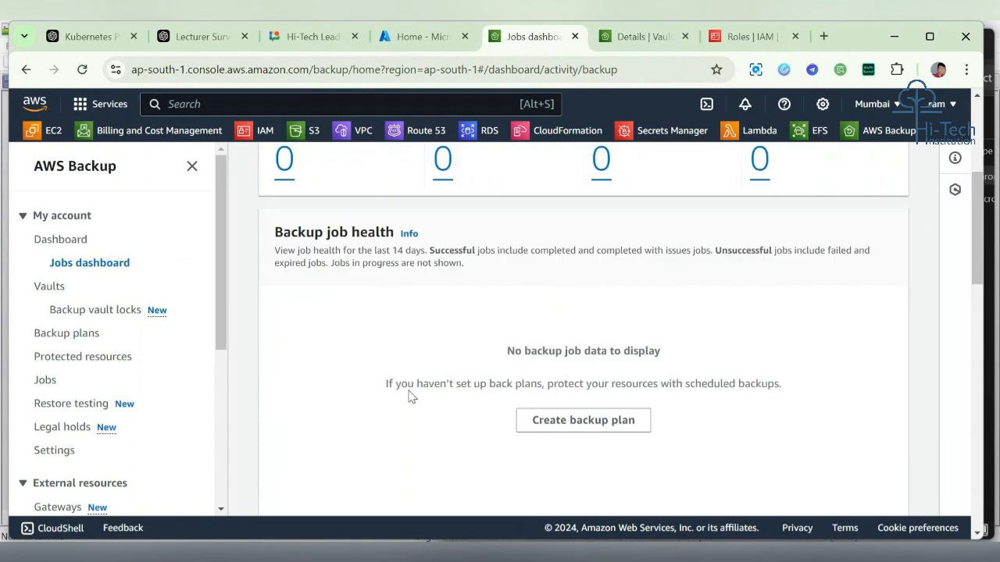
scroll(412, 396, down, 3)
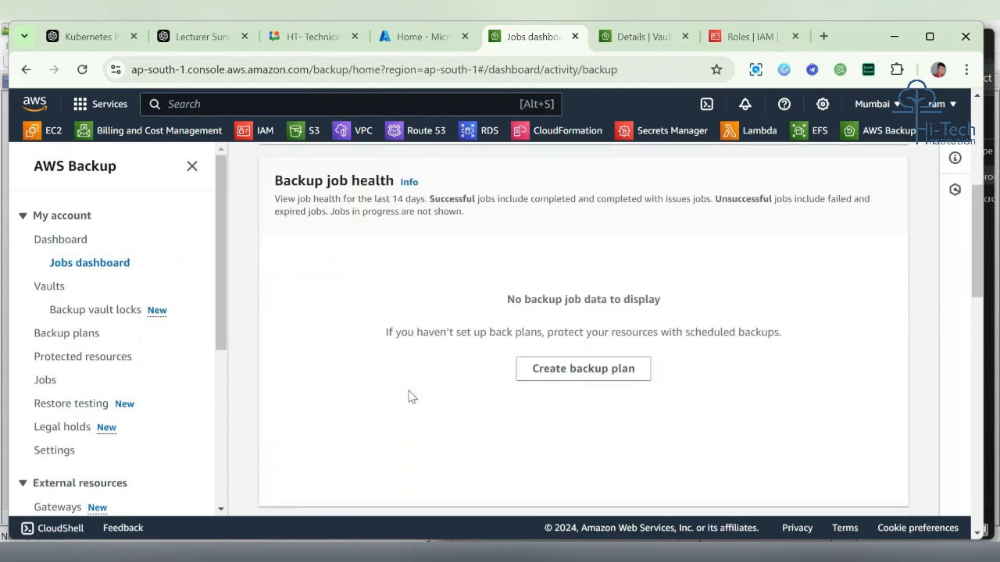
scroll(410, 397, up, 3)
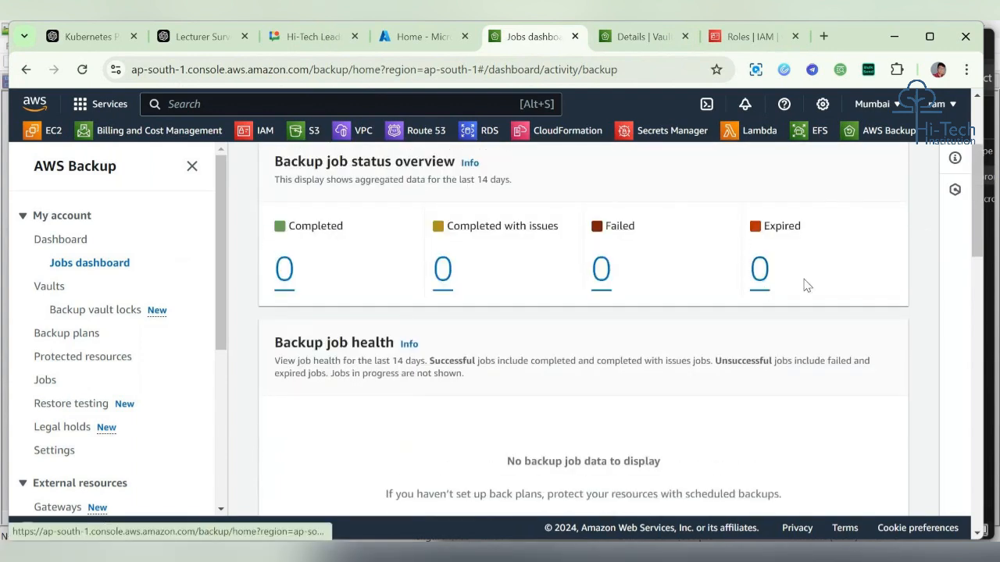
scroll(598, 362, up, 2)
scroll(601, 362, down, 7)
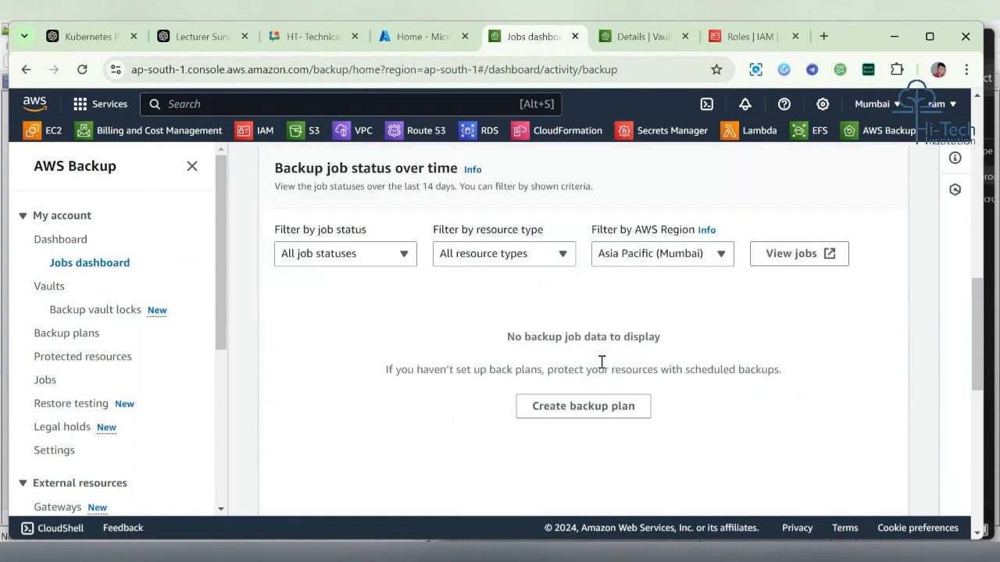
scroll(602, 361, down, 7)
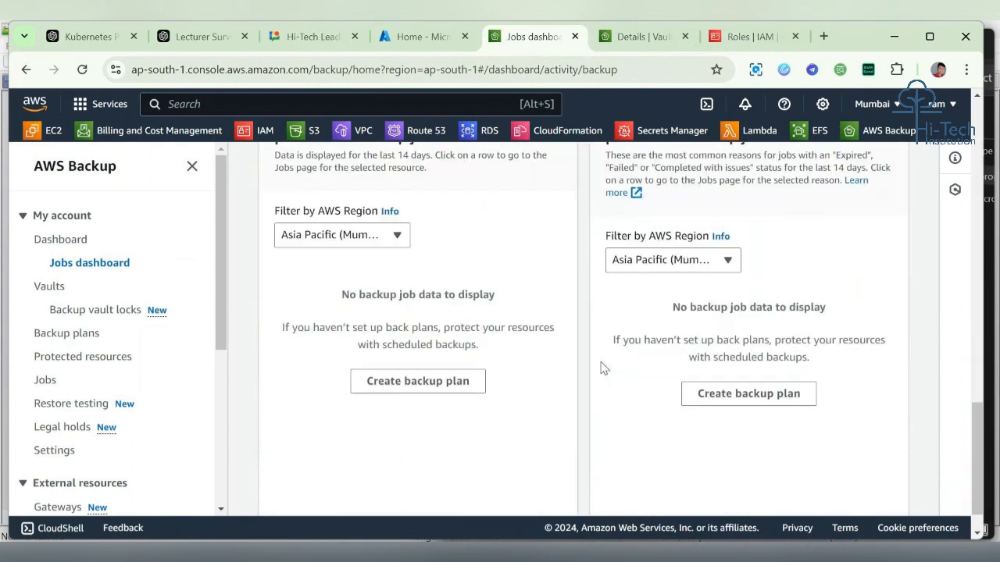